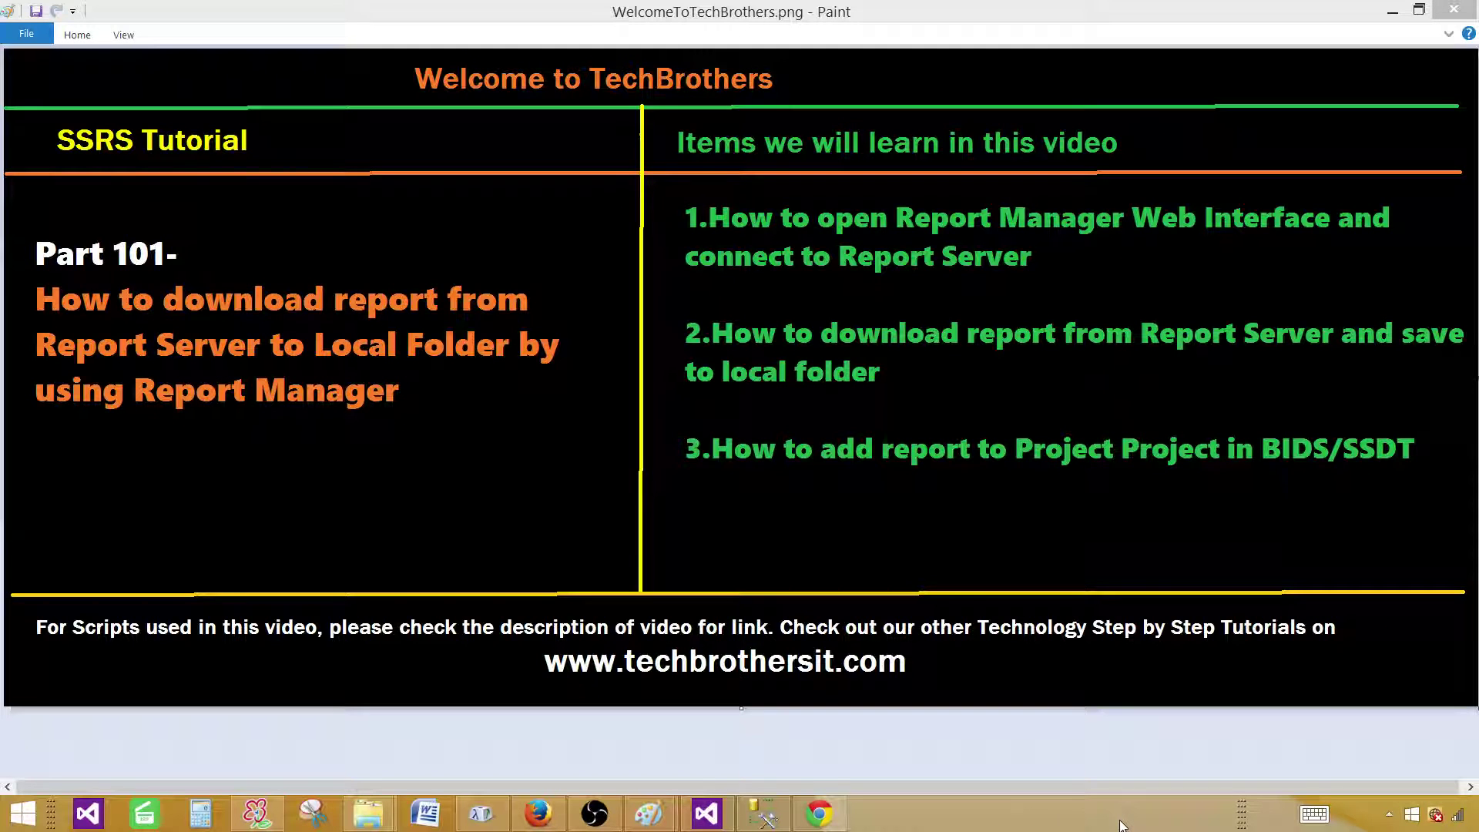
- Search Windows 8 for 'sql server reporting' and launch Reporting Services Configuration Manager
right_click(22, 819)
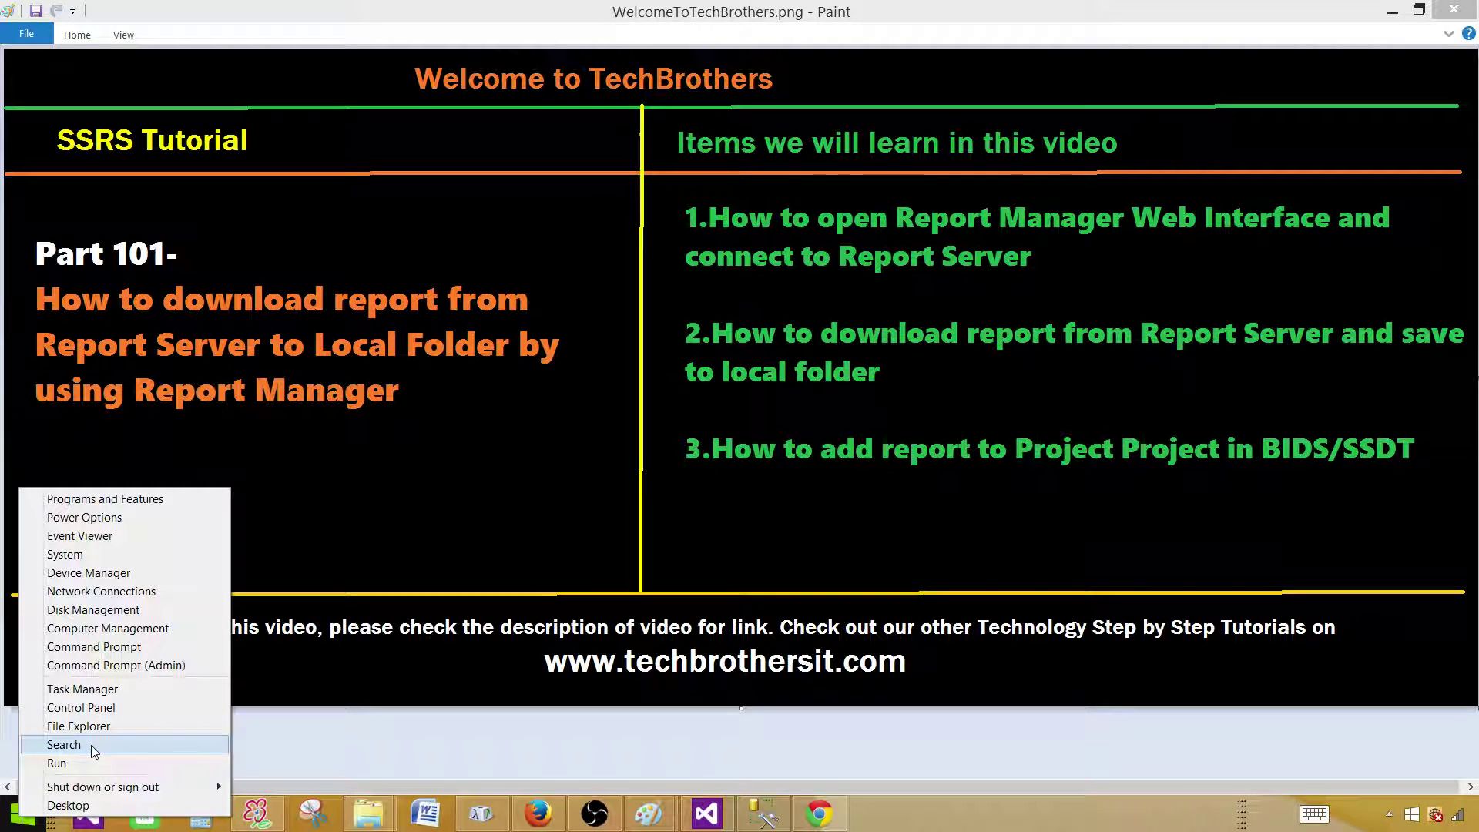
left_click(94, 750)
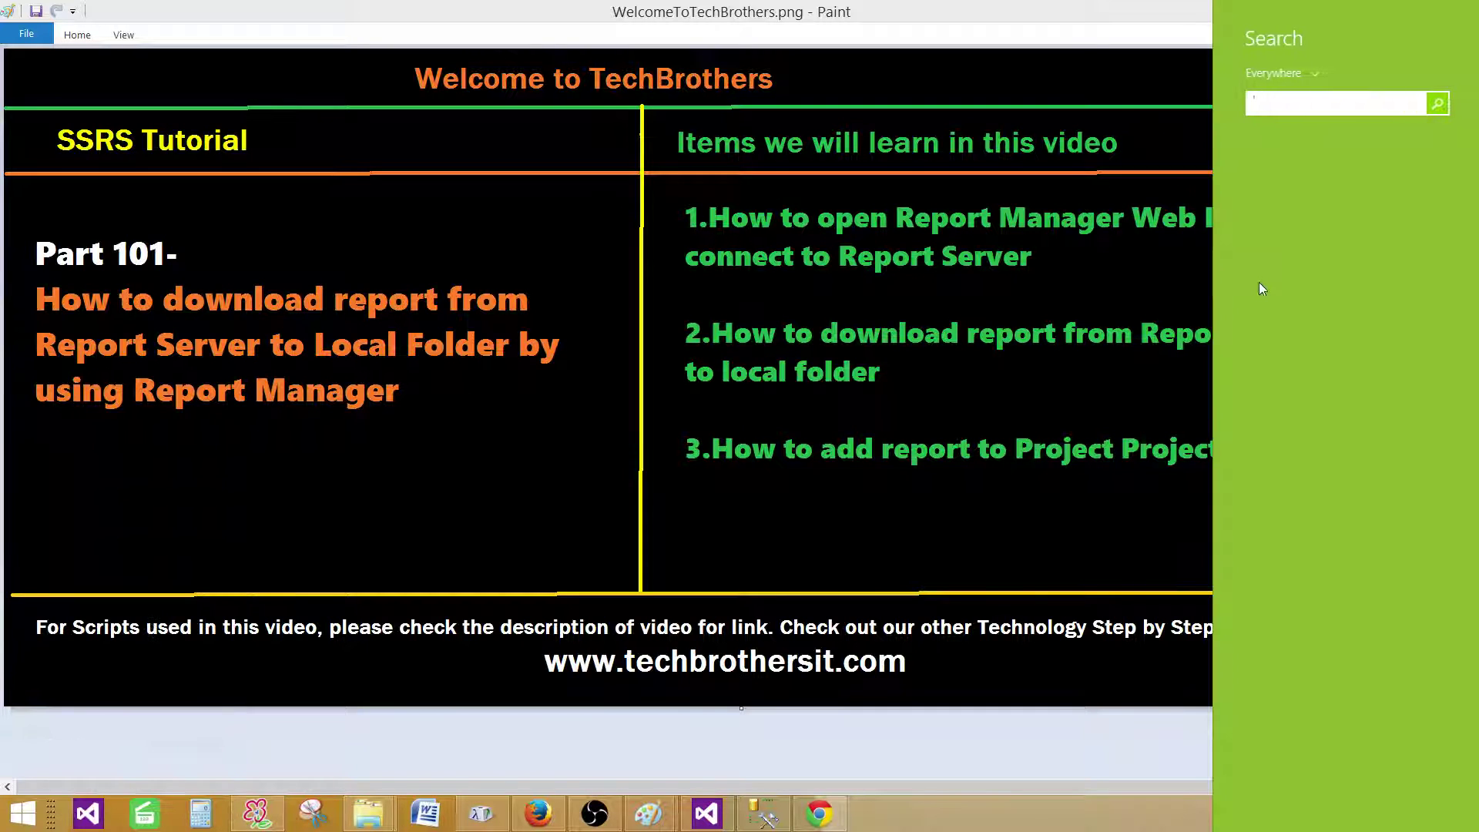
type("sql ")
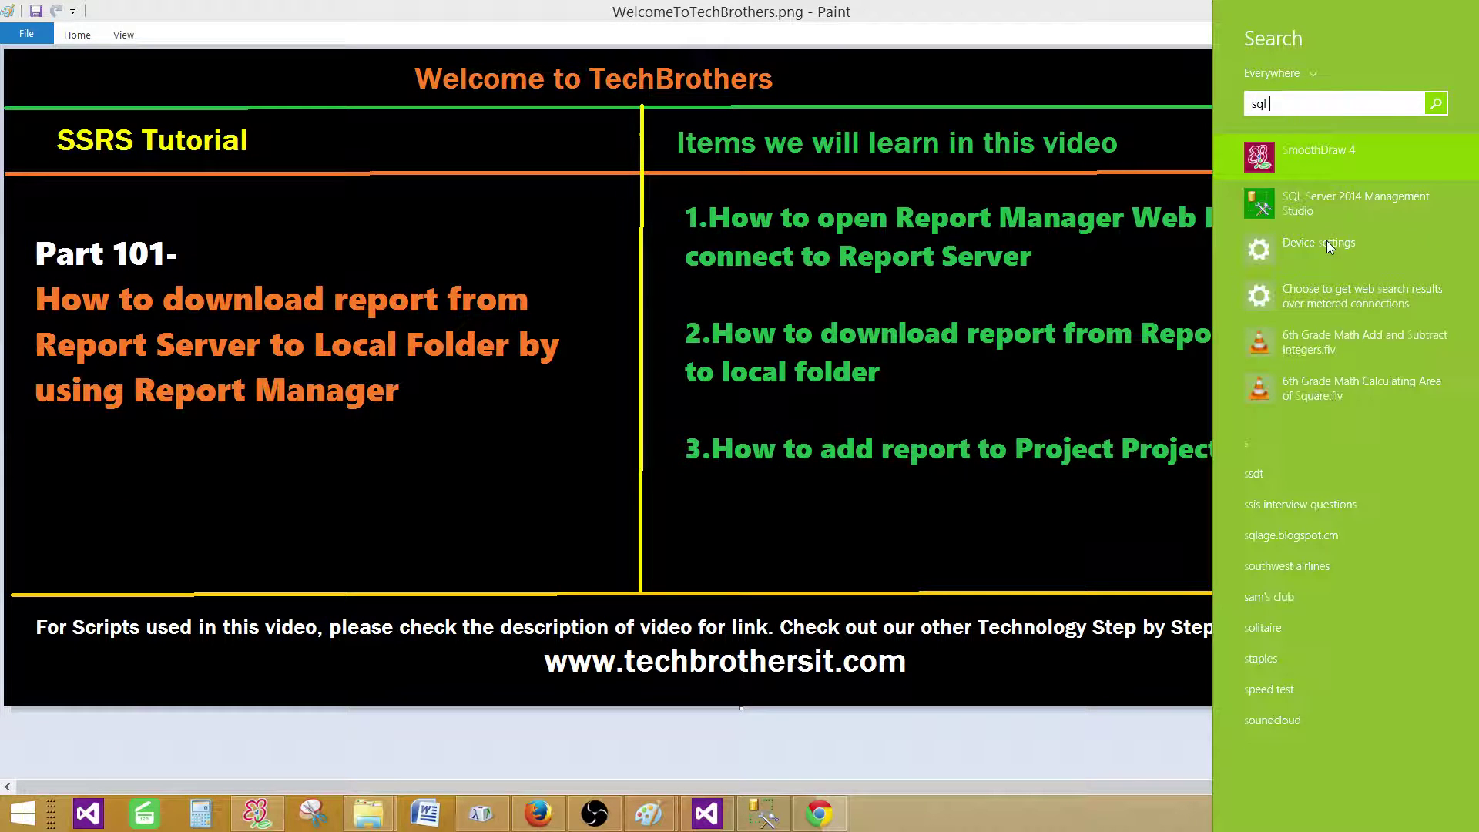
type("server reporting")
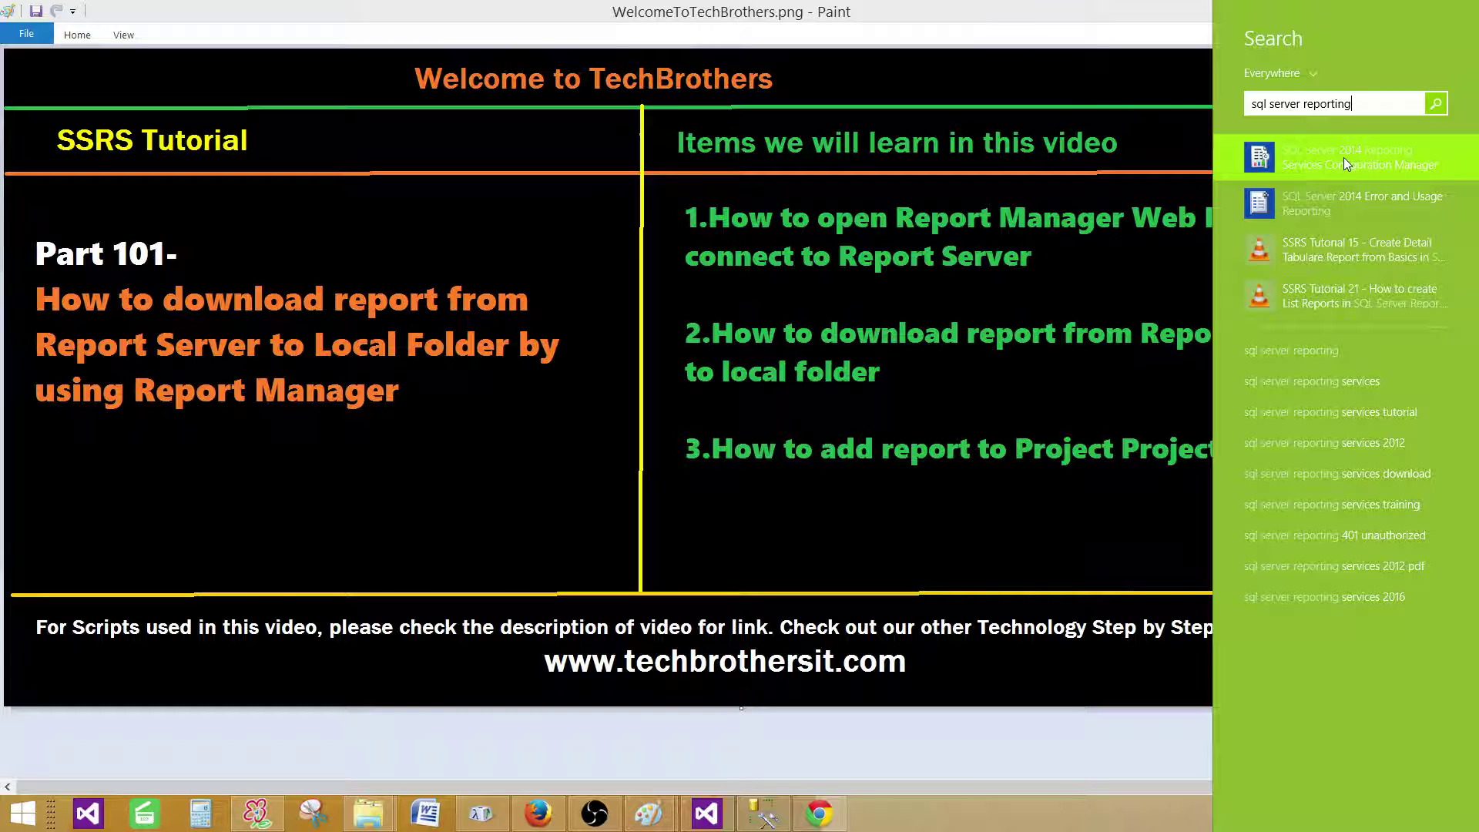
left_click(1344, 158)
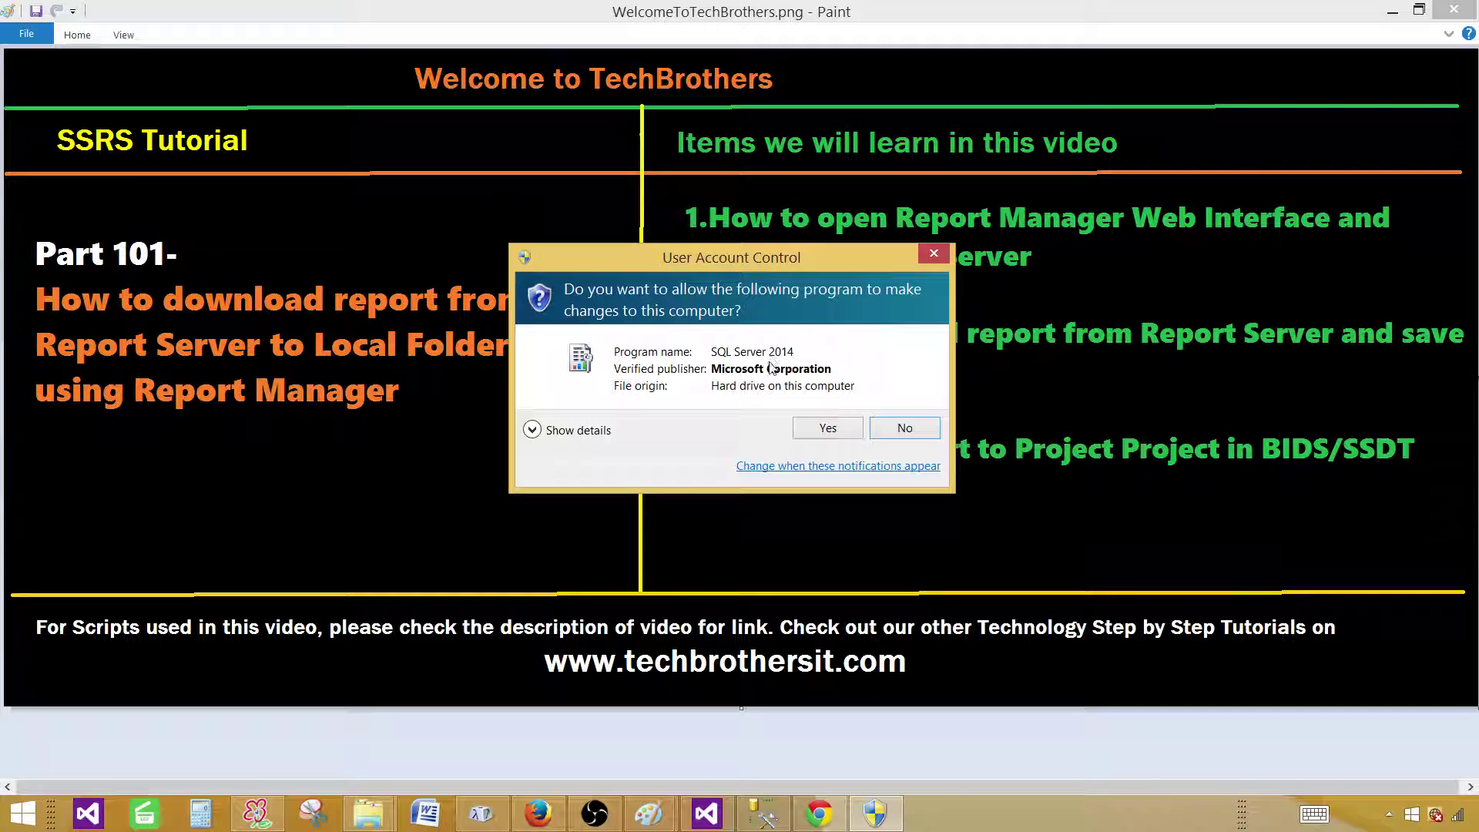
- Allow the UAC prompt, connect to the SQL2014 instance, and open its Report Manager URL
left_click(814, 426)
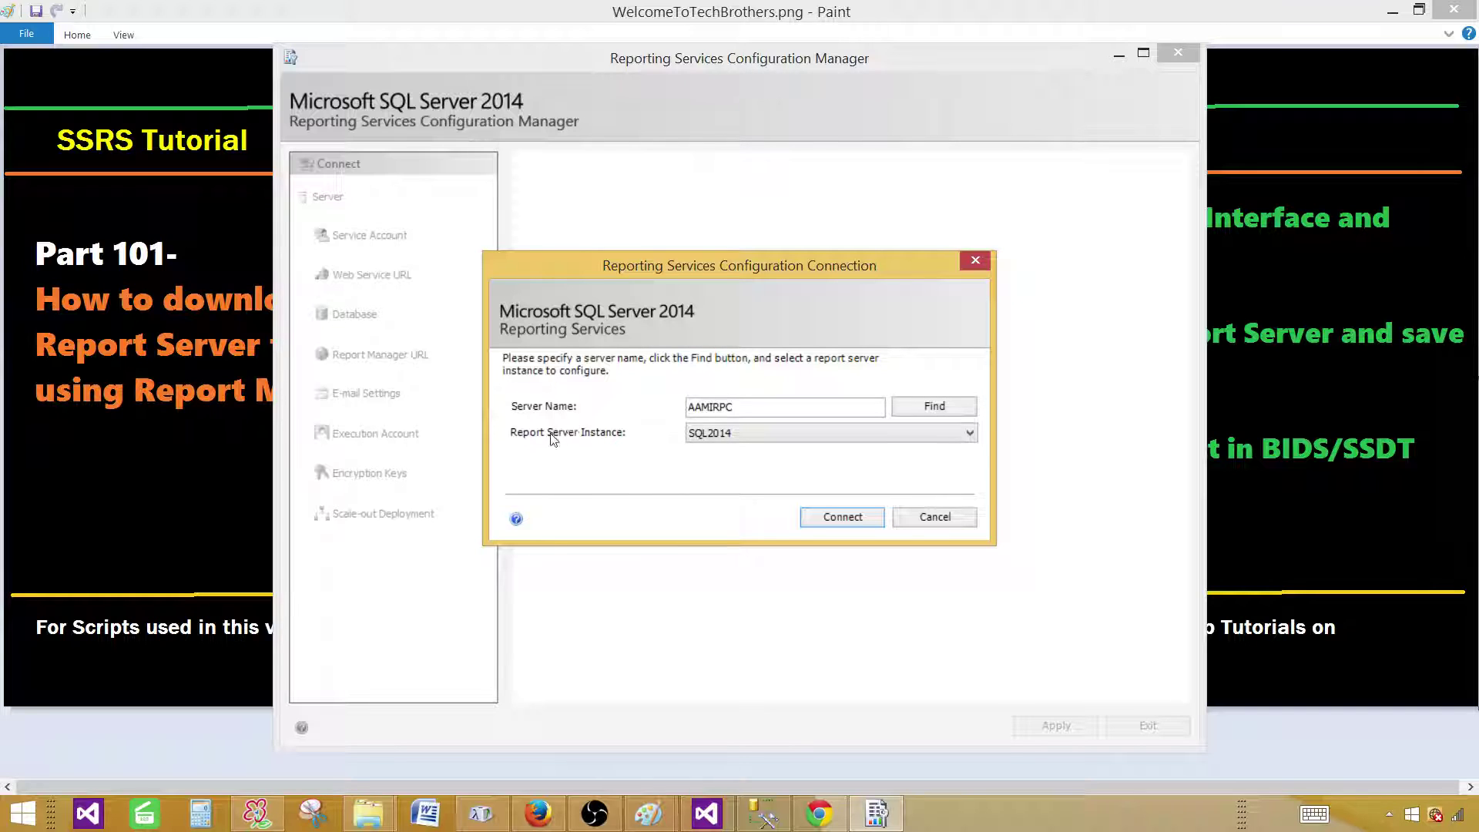
left_click(720, 440)
left_click(716, 436)
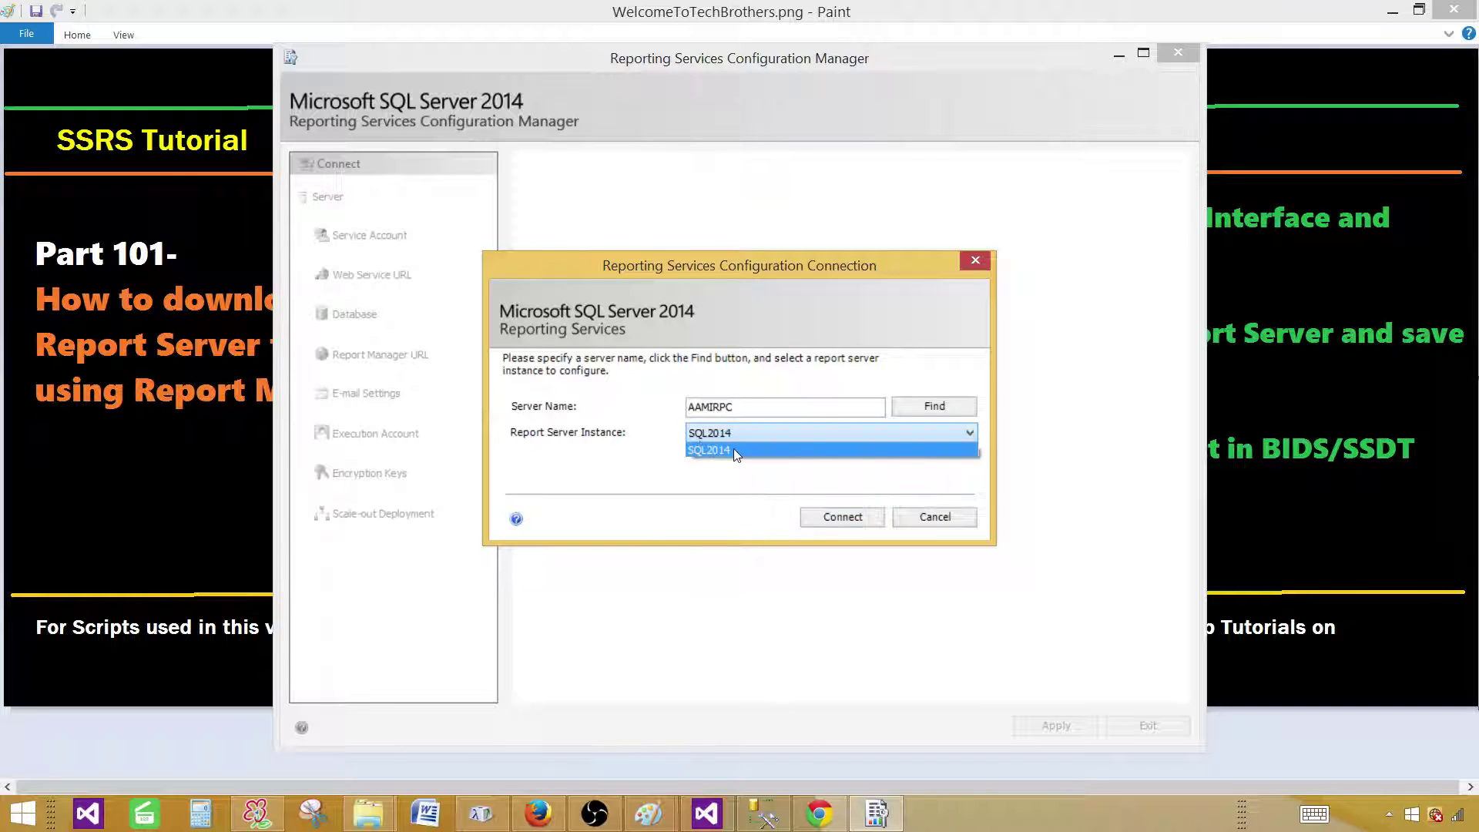
left_click(733, 448)
left_click(817, 523)
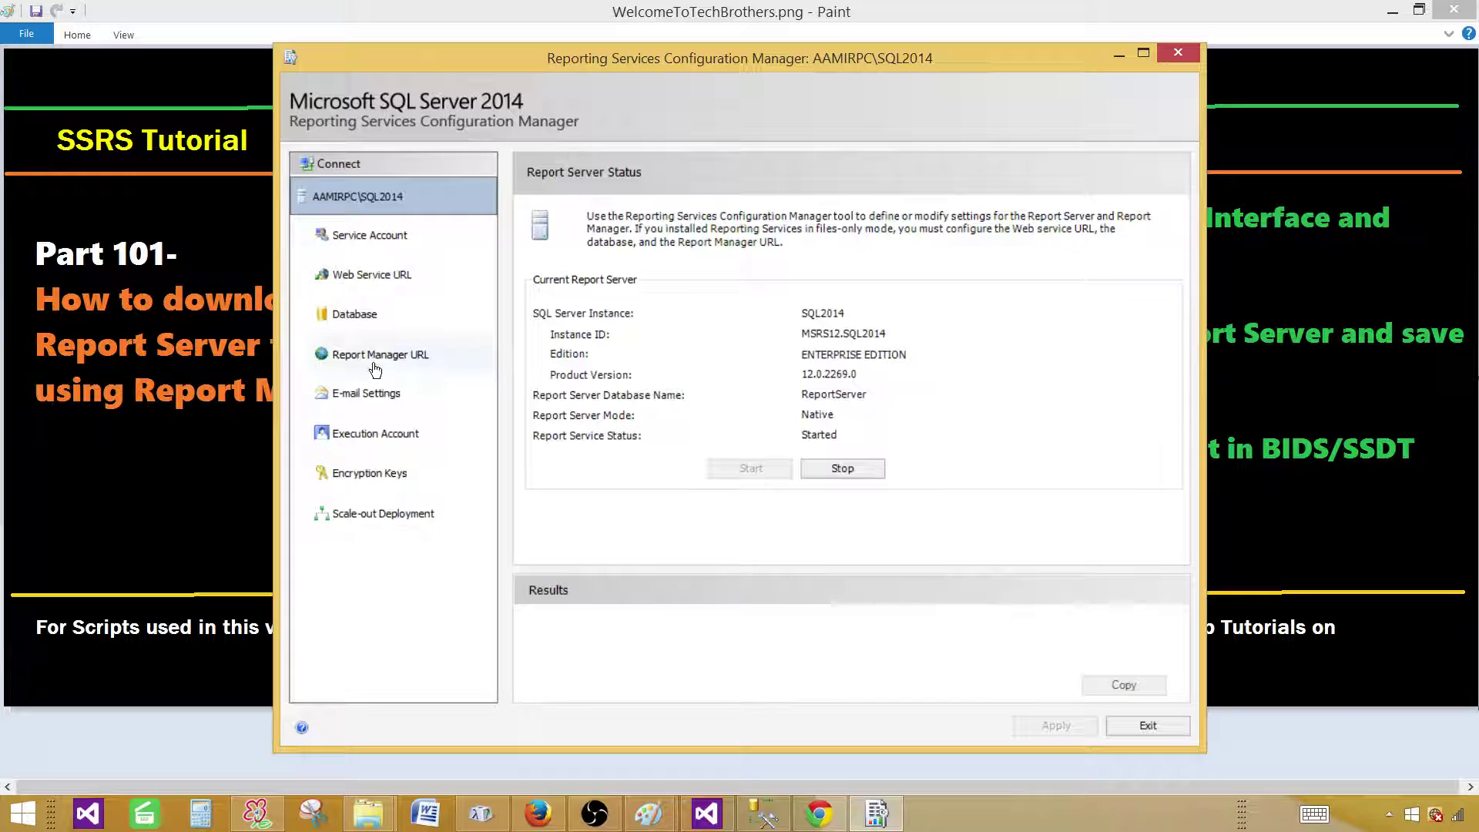
left_click(371, 359)
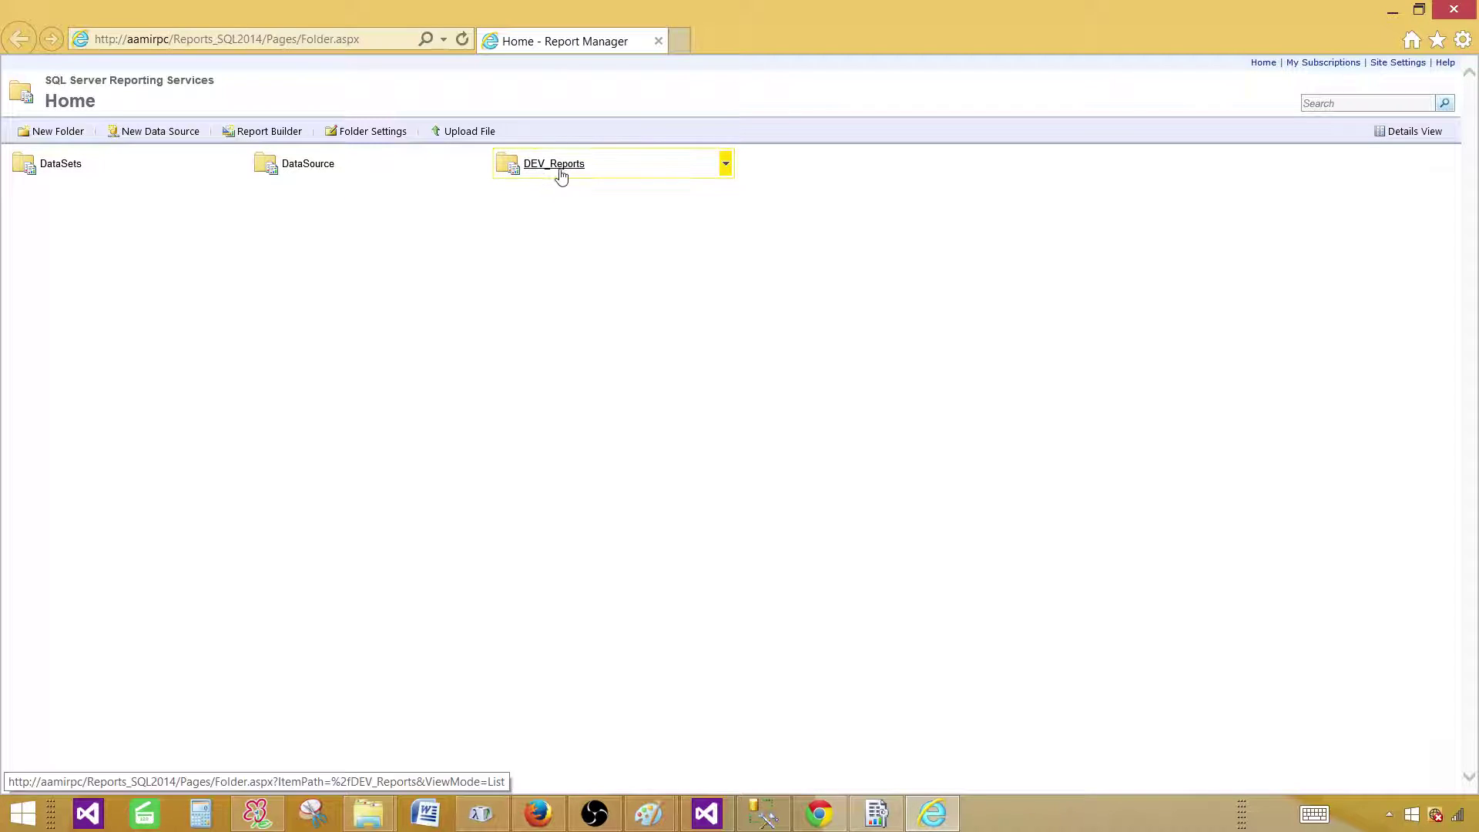
- Open the DEV_Reports folder and run the AutoRefresh report
left_click(553, 170)
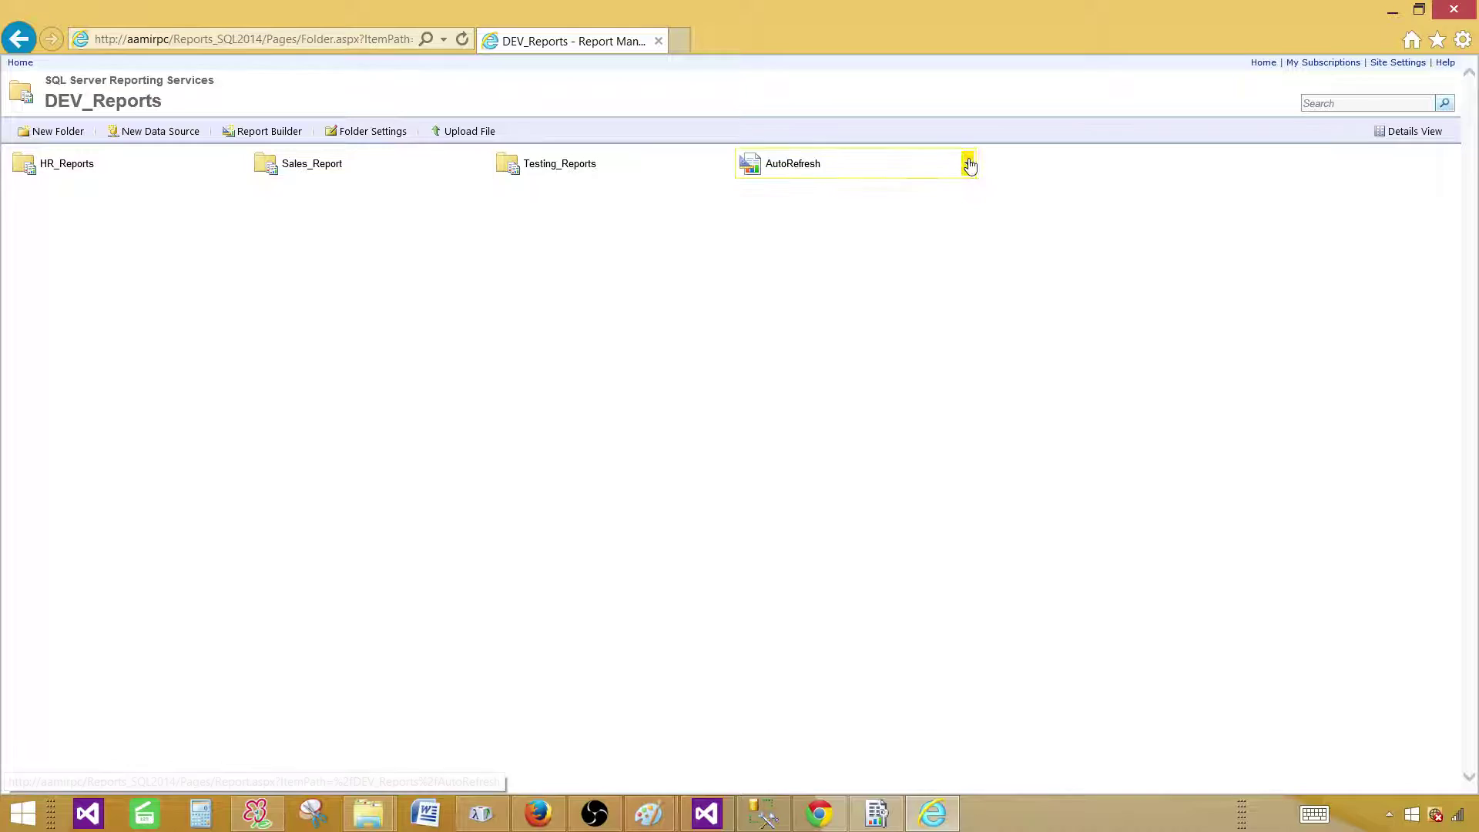
left_click(968, 169)
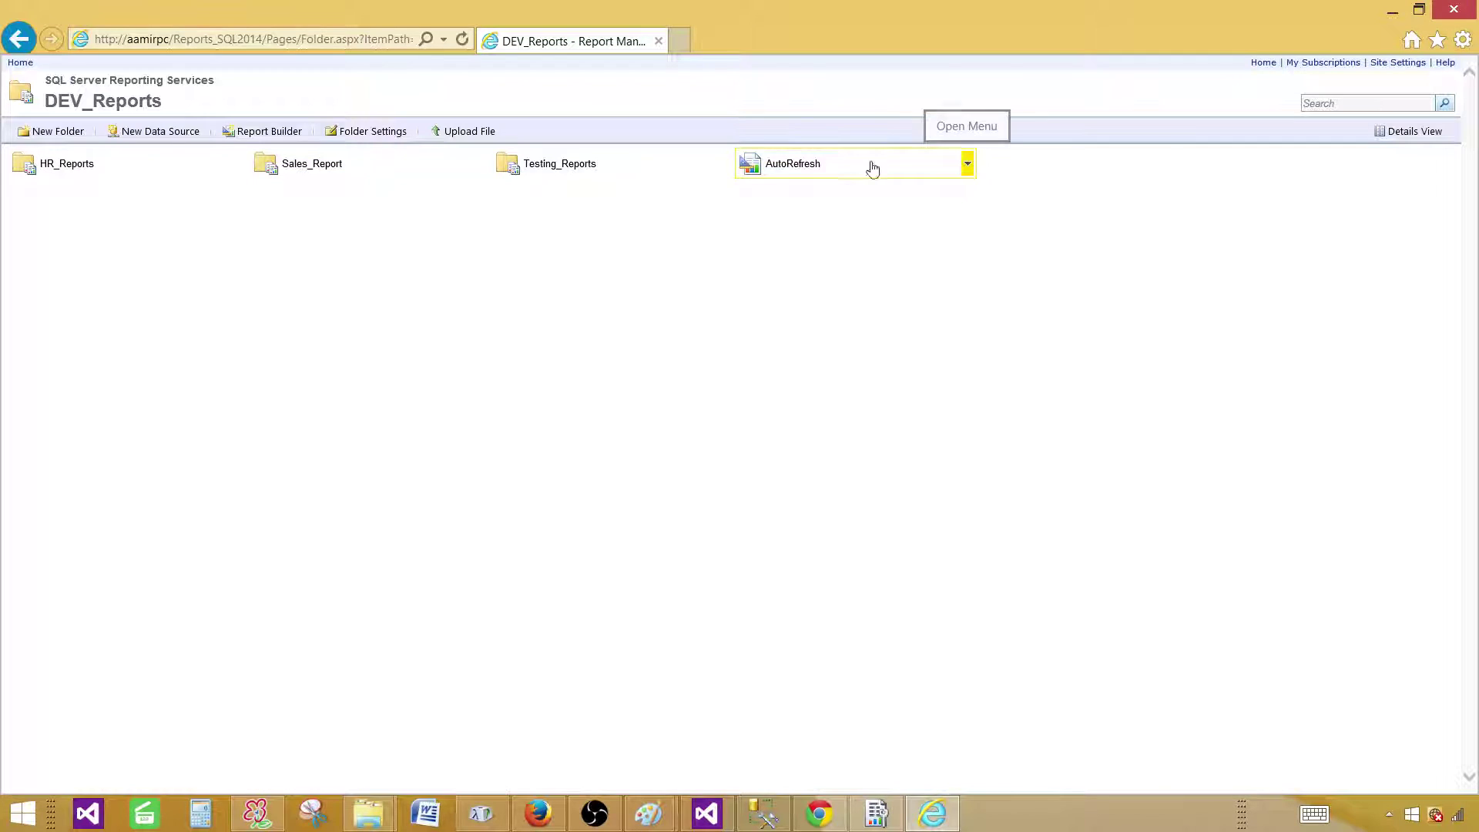
left_click(789, 168)
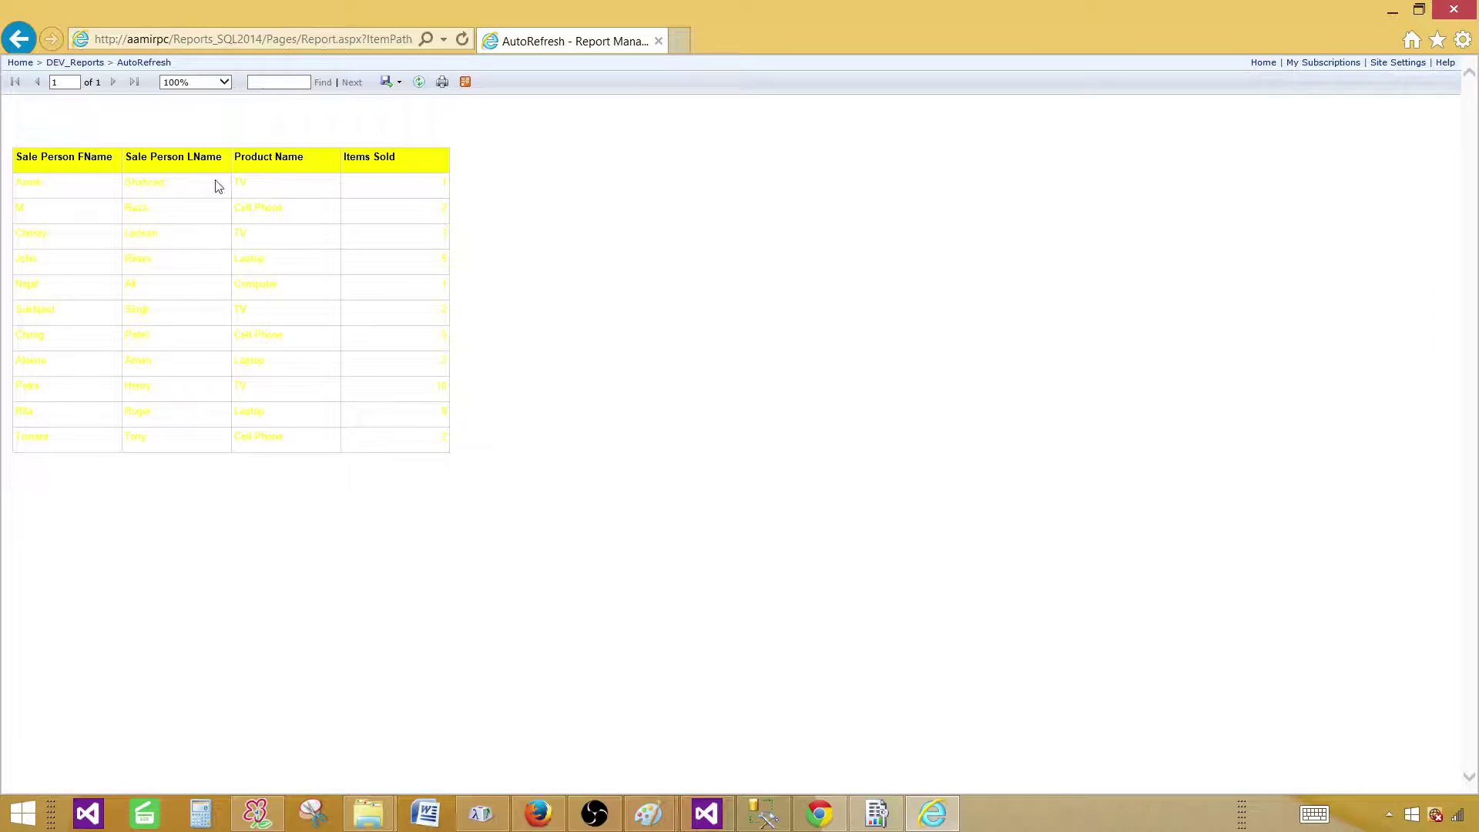
- Back in DEV_Reports, look into Testing_Reports, then open the Sales_Report folder
left_click(91, 66)
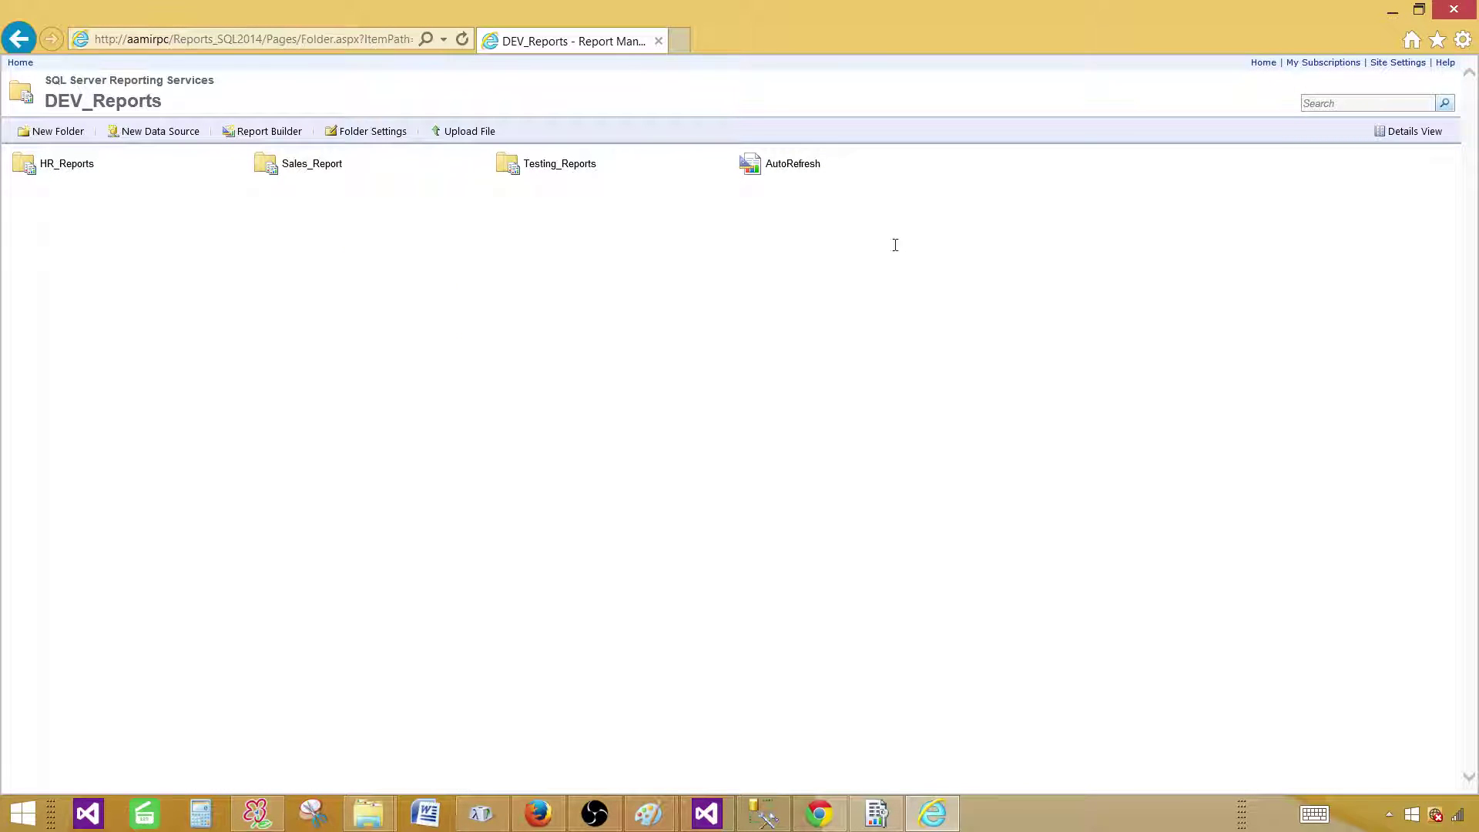
left_click(556, 165)
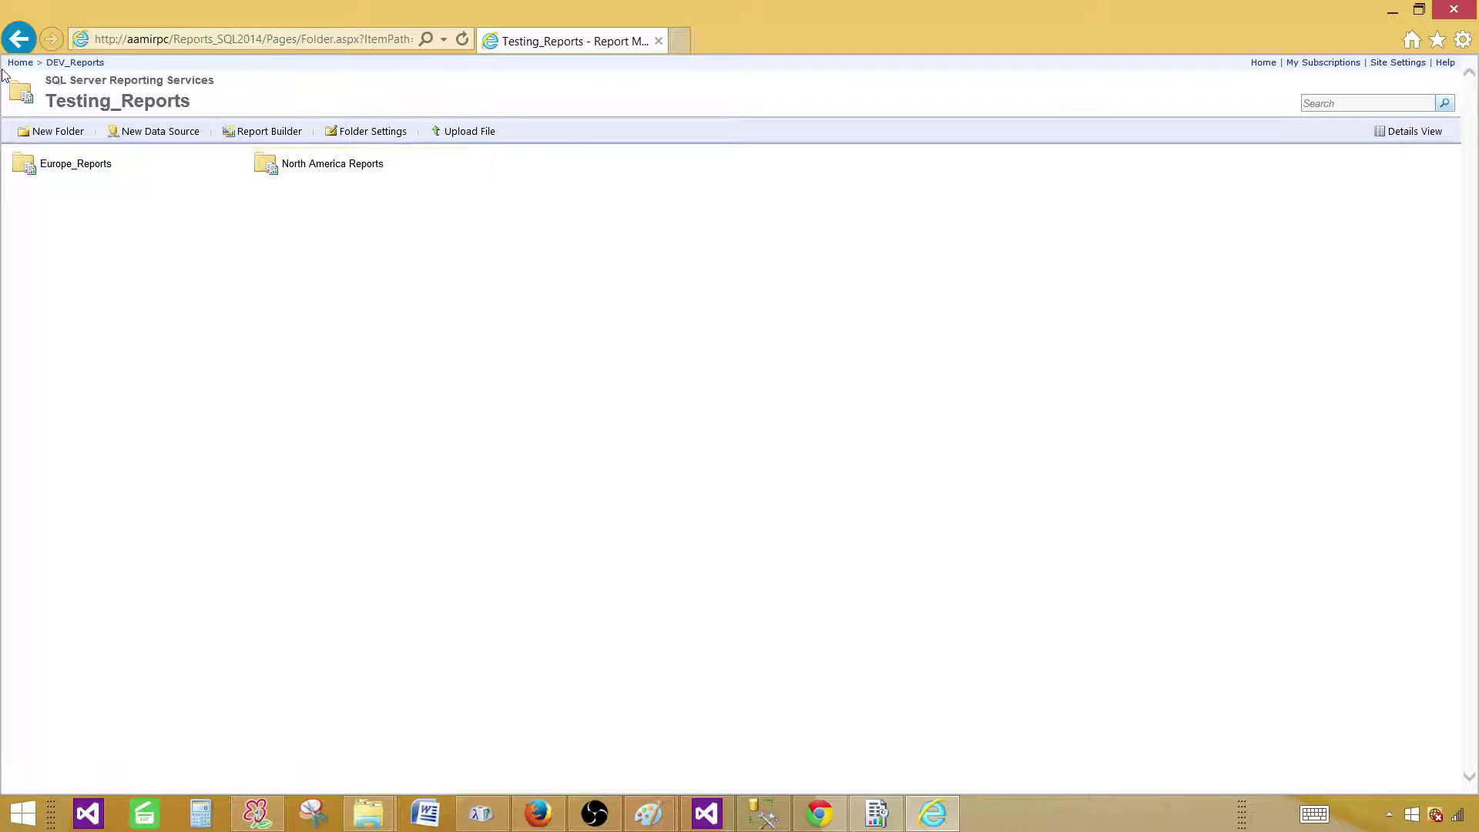
key("alt+Left")
left_click(327, 165)
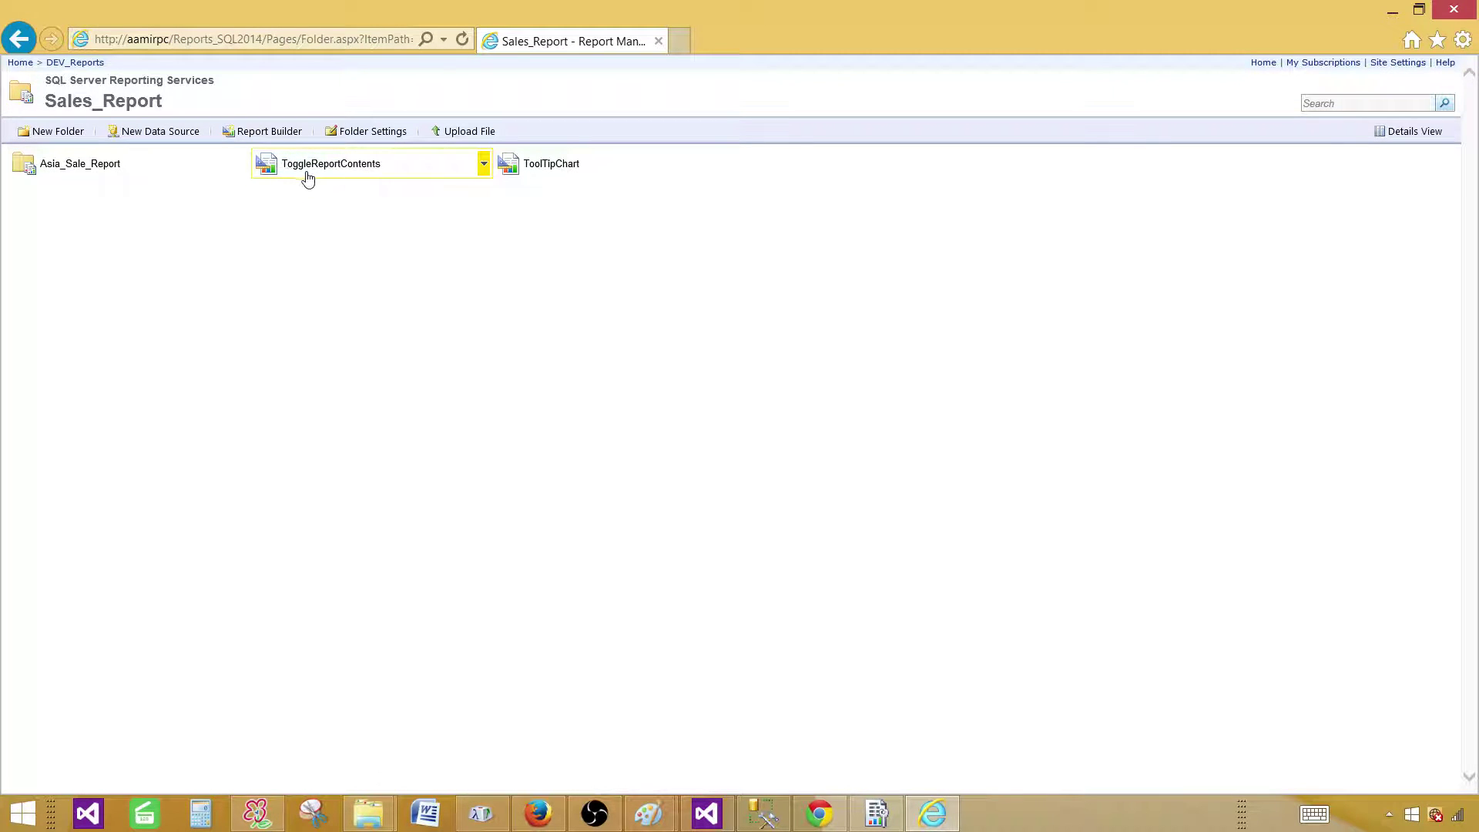
- Start downloading ToggleReportContents, then cancel the download
left_click(484, 164)
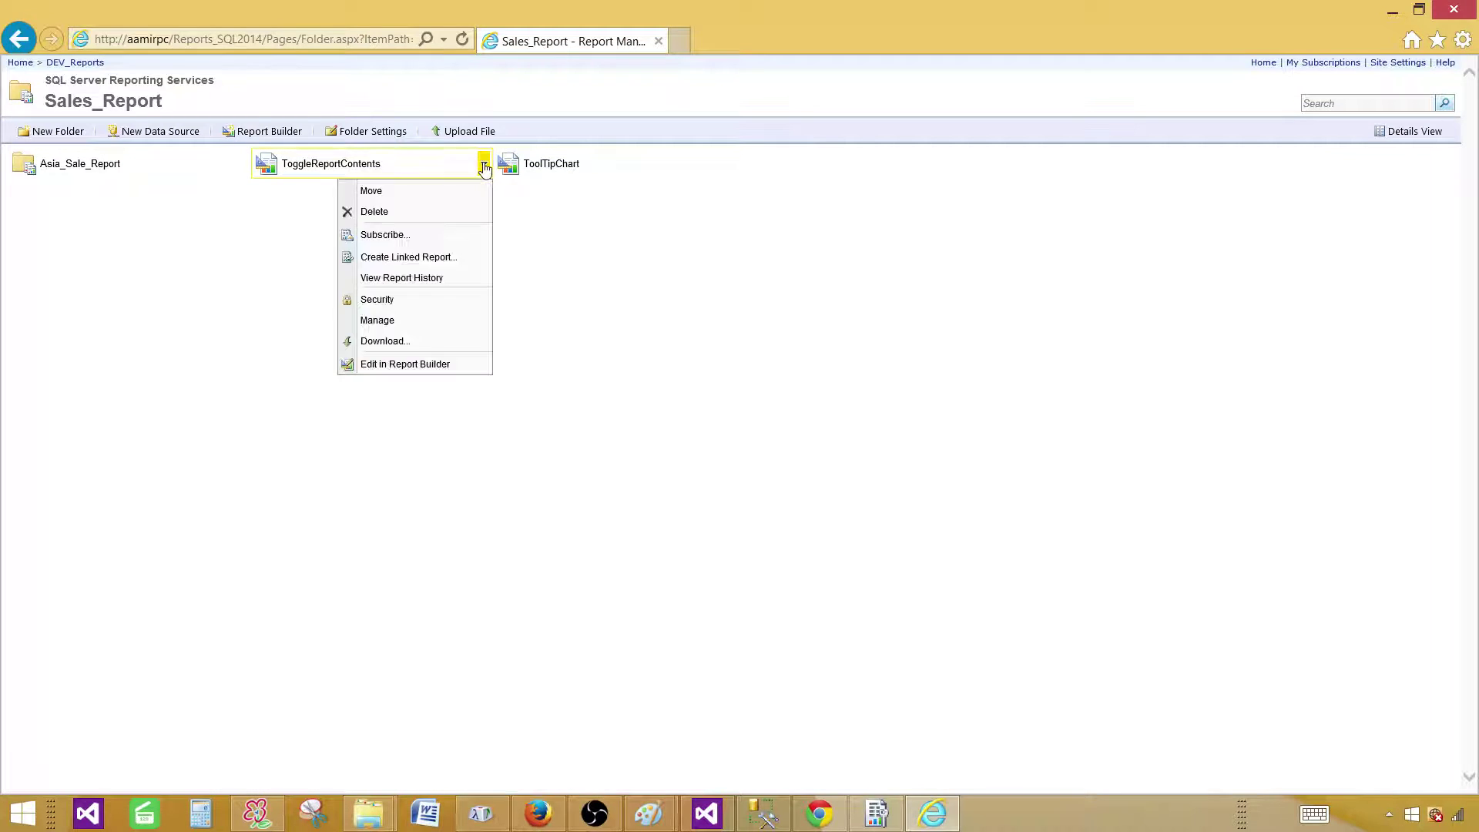
left_click(397, 344)
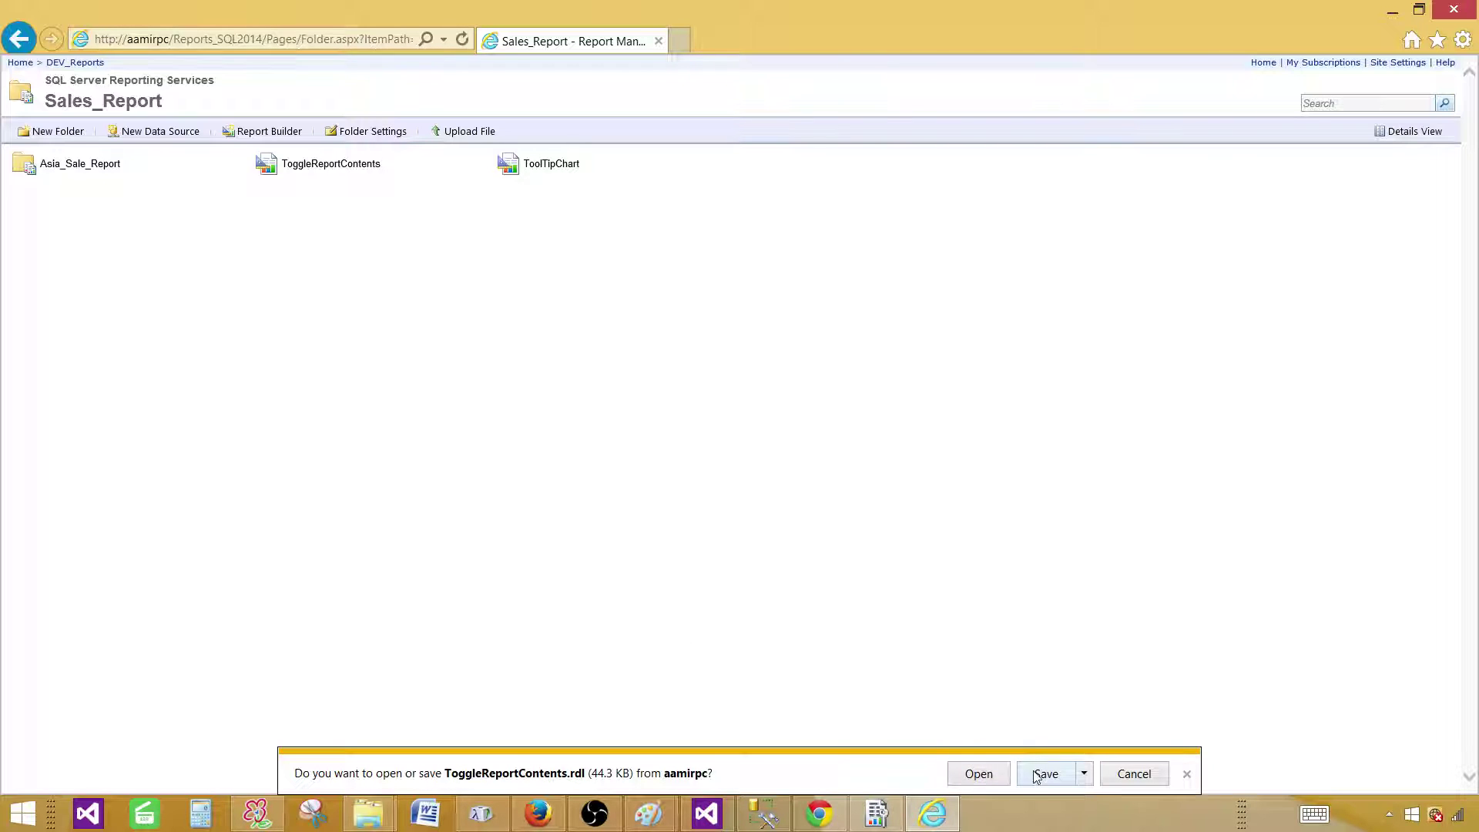
left_click(1141, 775)
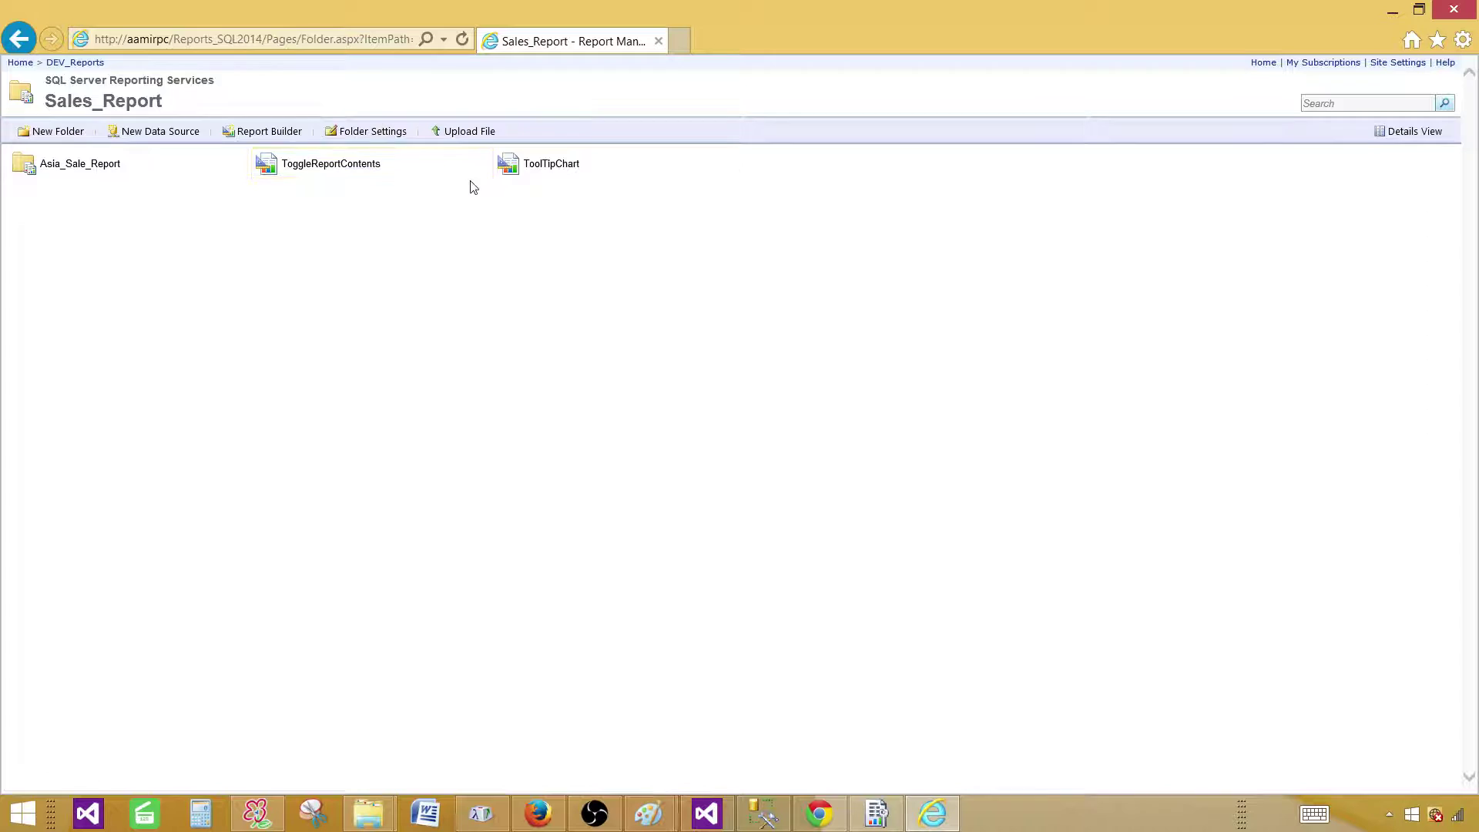
- Switch Sales_Report to details view and tick ToggleReportContents and ToolTipChart
left_click(1414, 131)
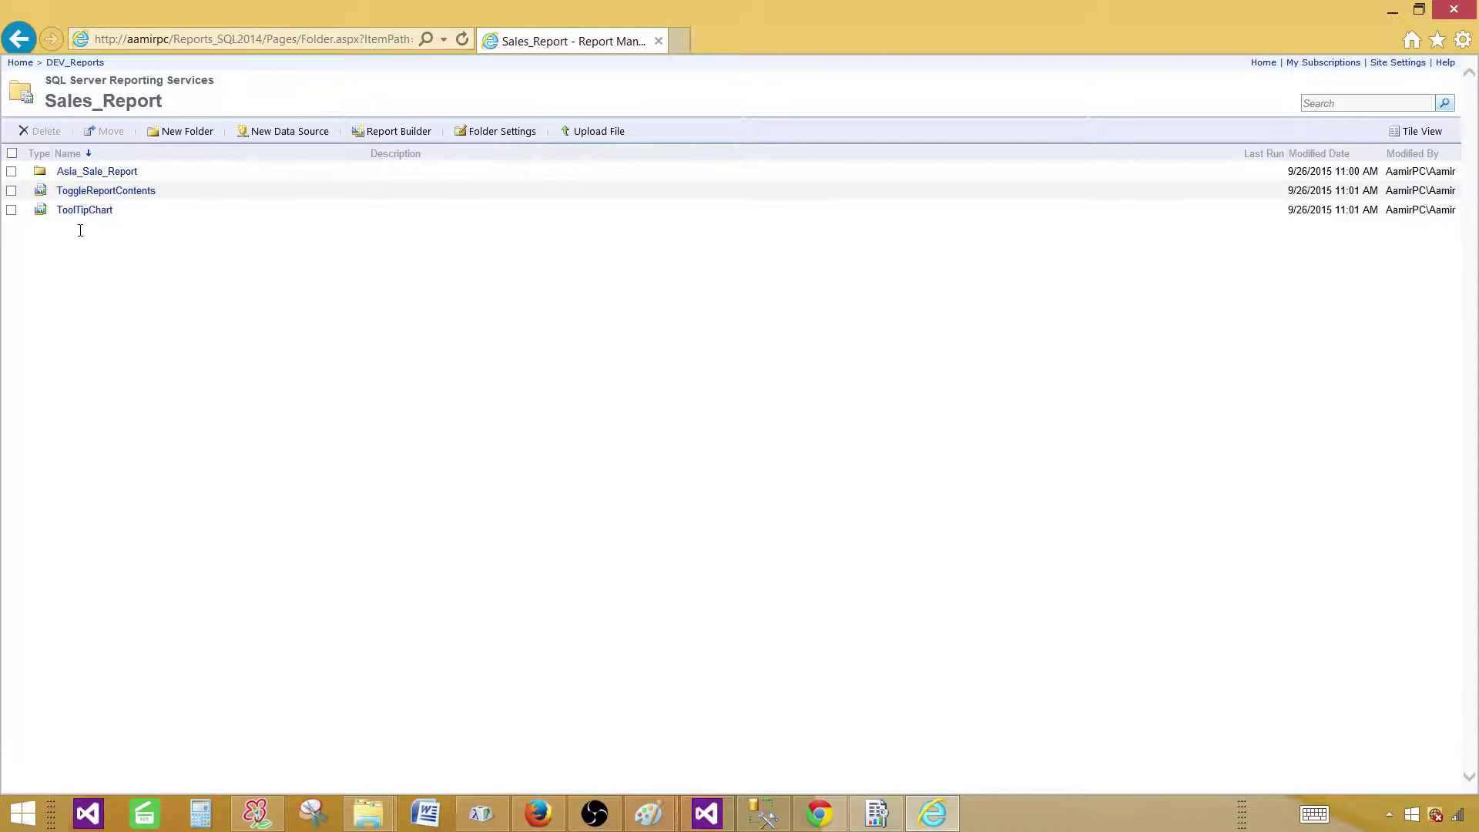
left_click(11, 191)
left_click(10, 210)
- Download ToggleReportContents.rdl and save it to the computer
mouse_move(324, 189)
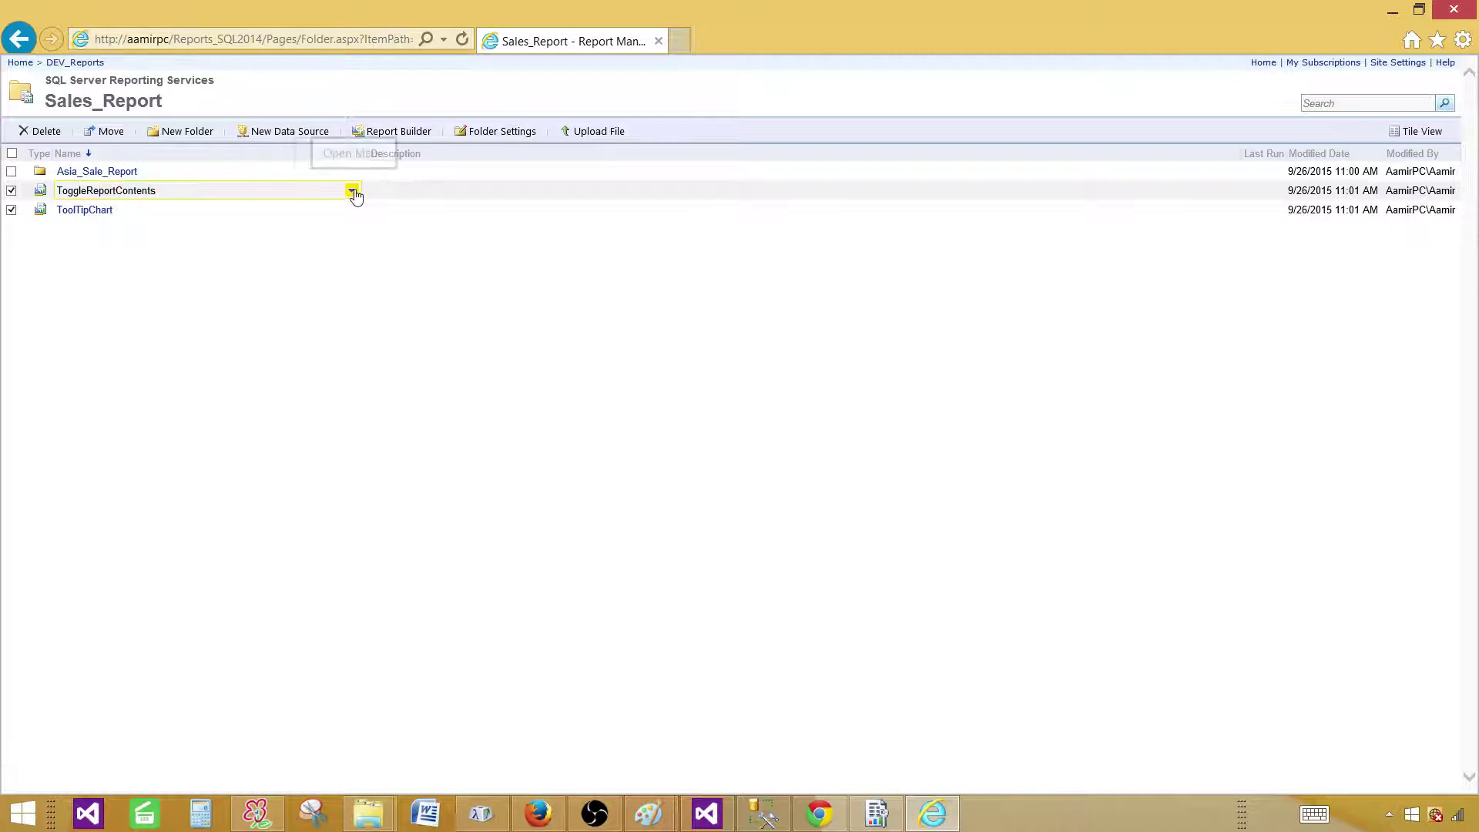
left_click(352, 192)
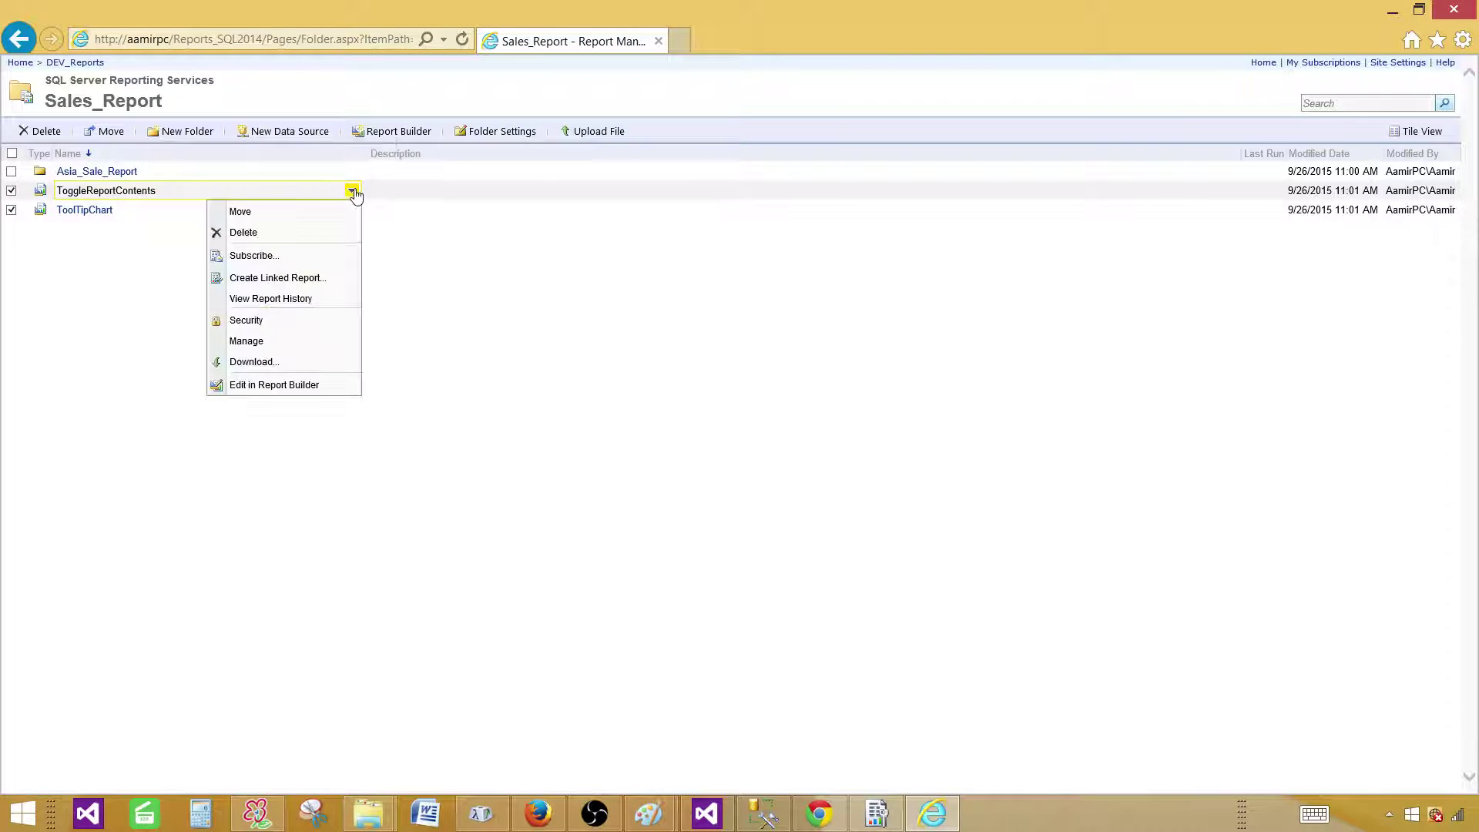
left_click(261, 369)
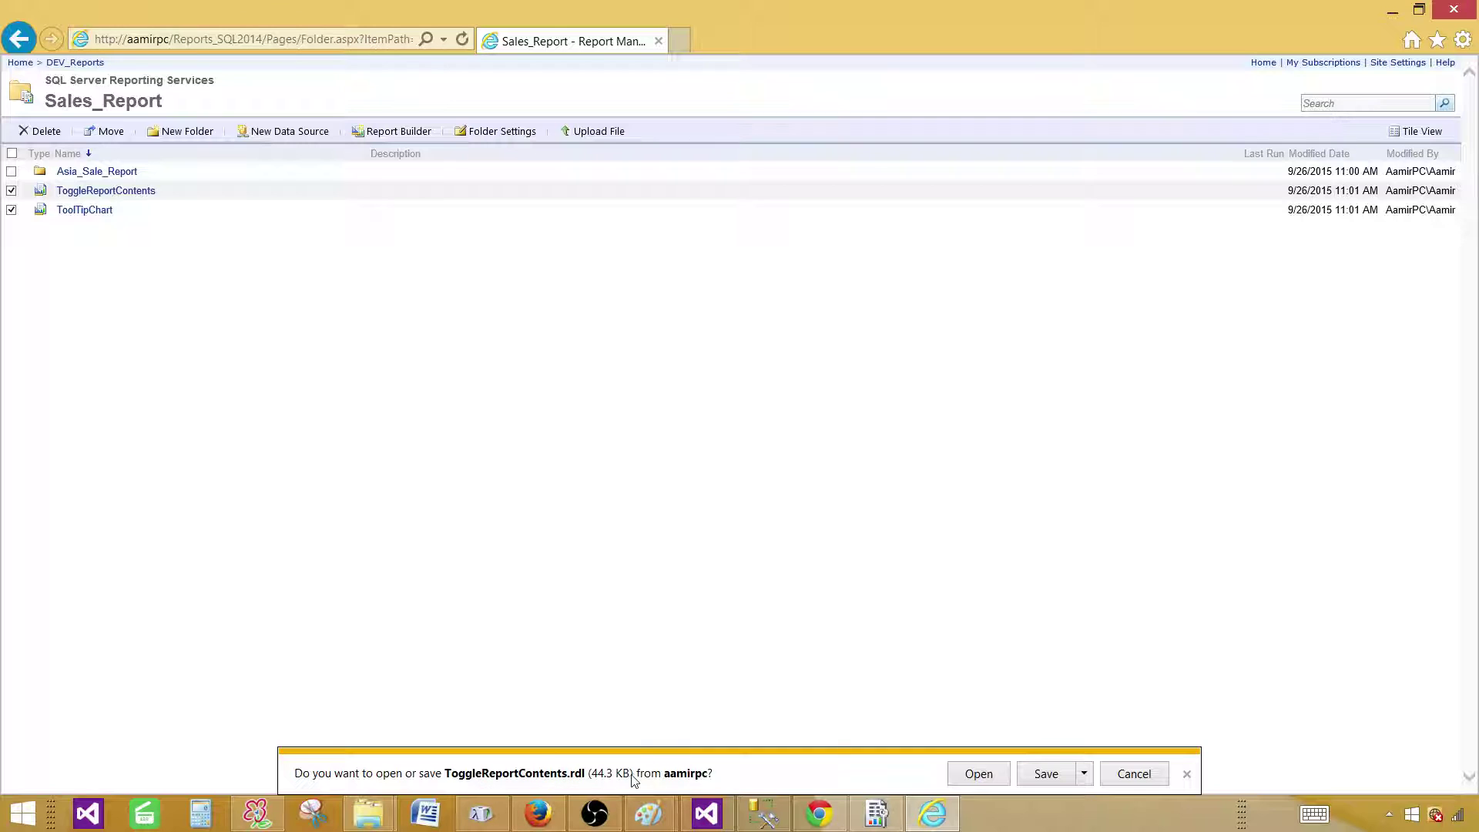
mouse_move(90, 215)
left_click(1039, 778)
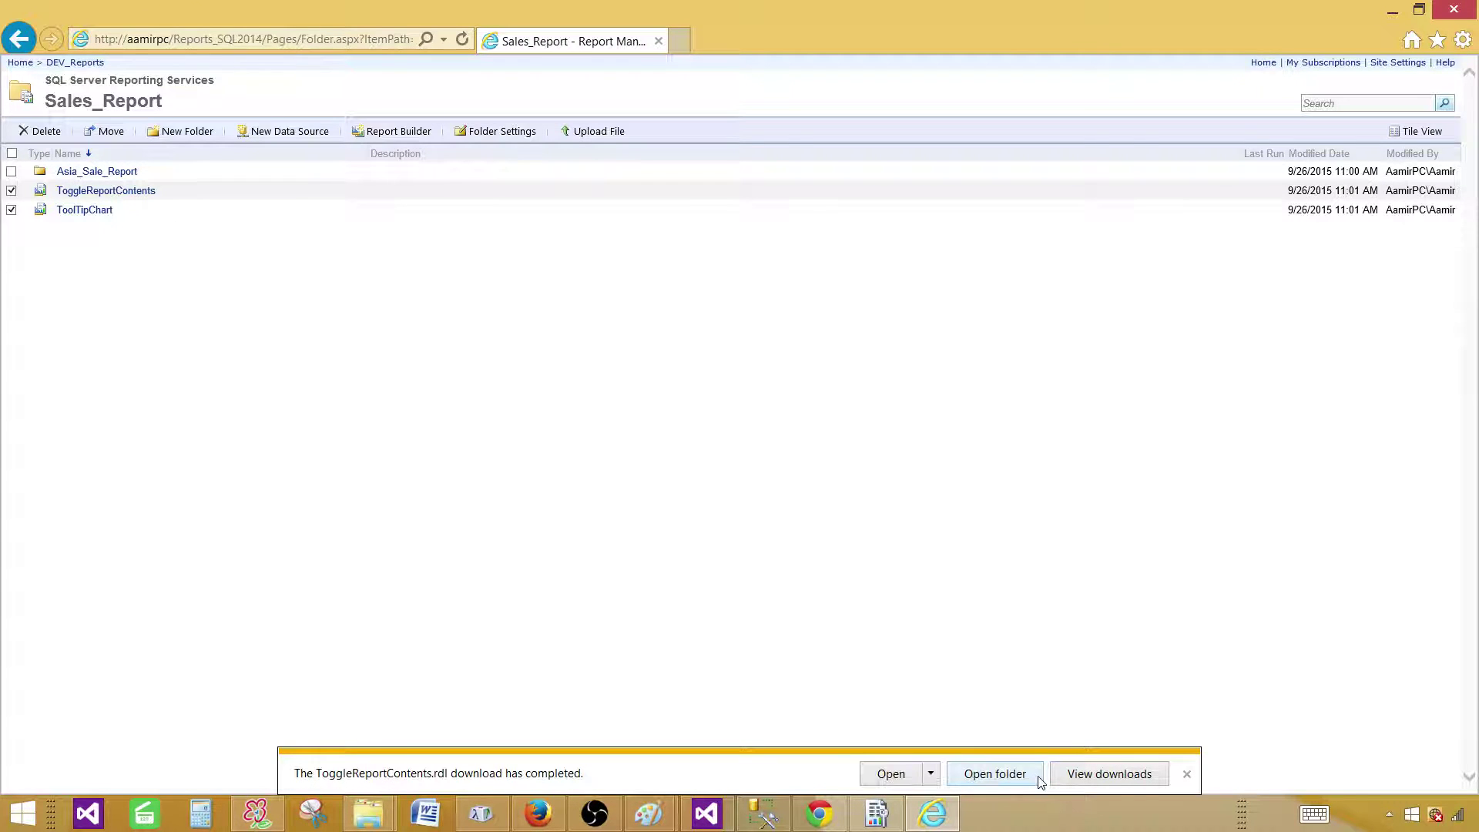
- Show ToggleReportContents.rdl in a maximized Downloads folder, then minimize that window
left_click(997, 775)
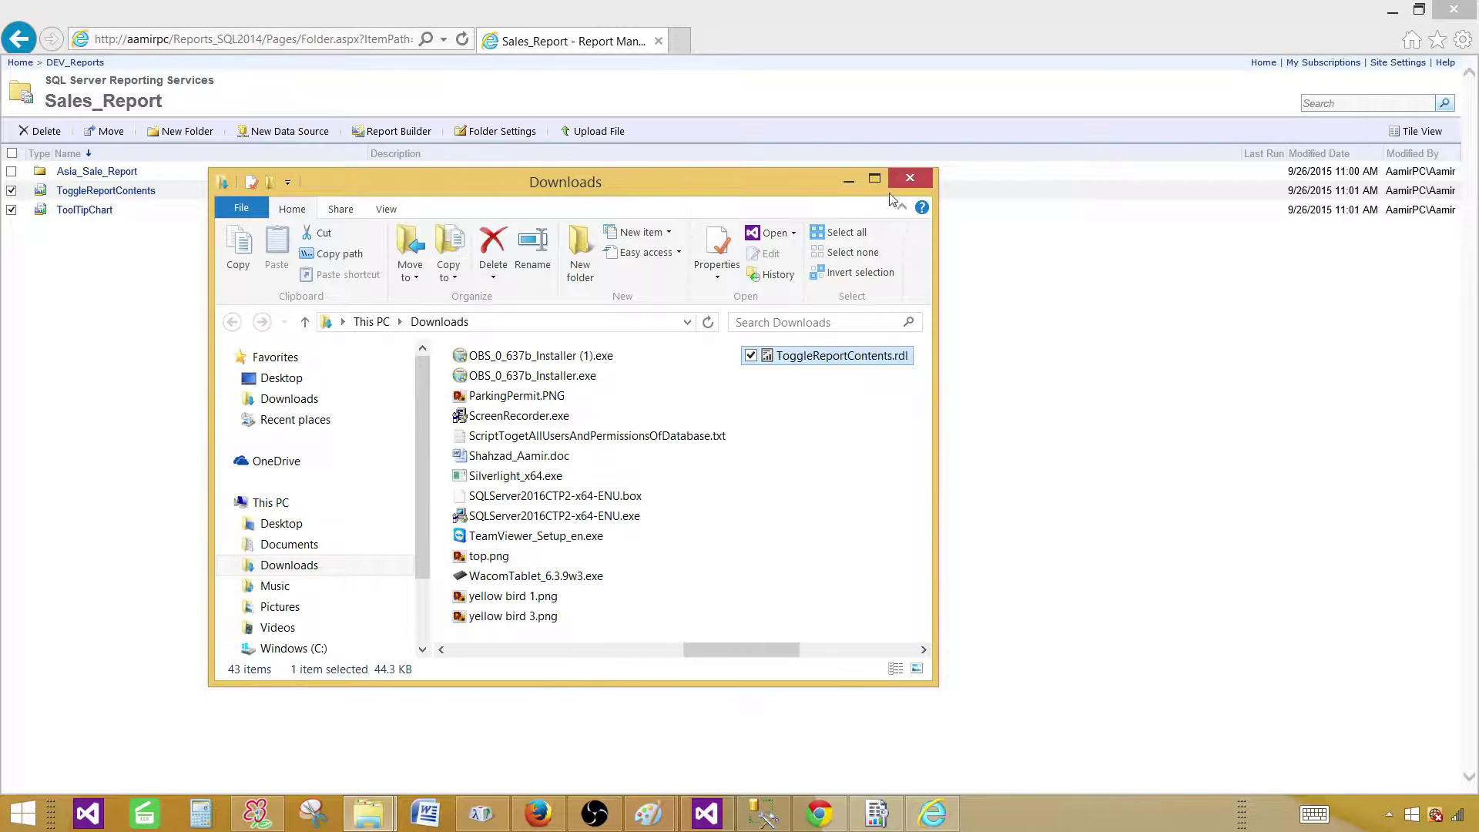
left_click(874, 178)
left_click(762, 502)
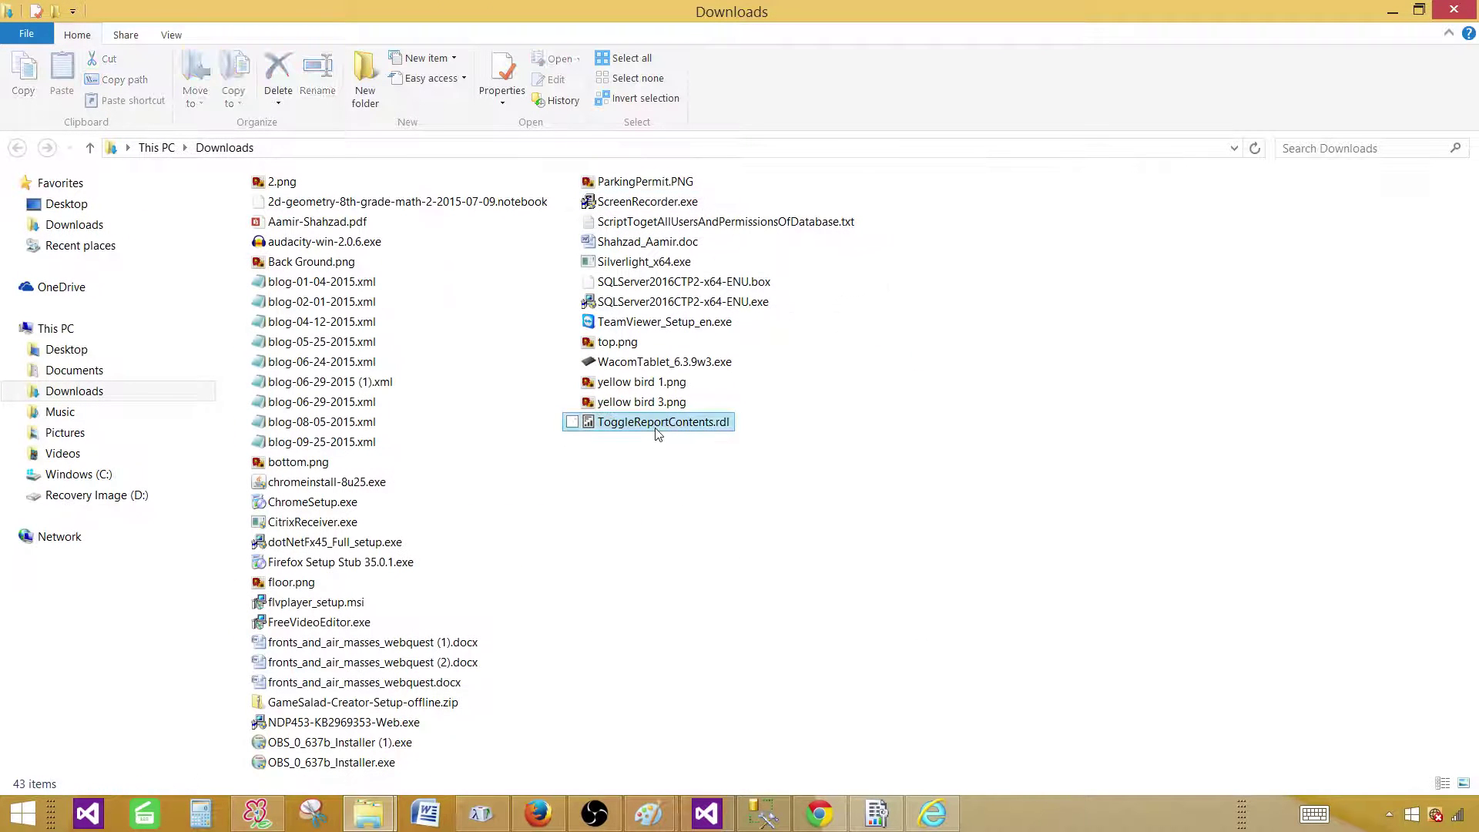
left_click(656, 426)
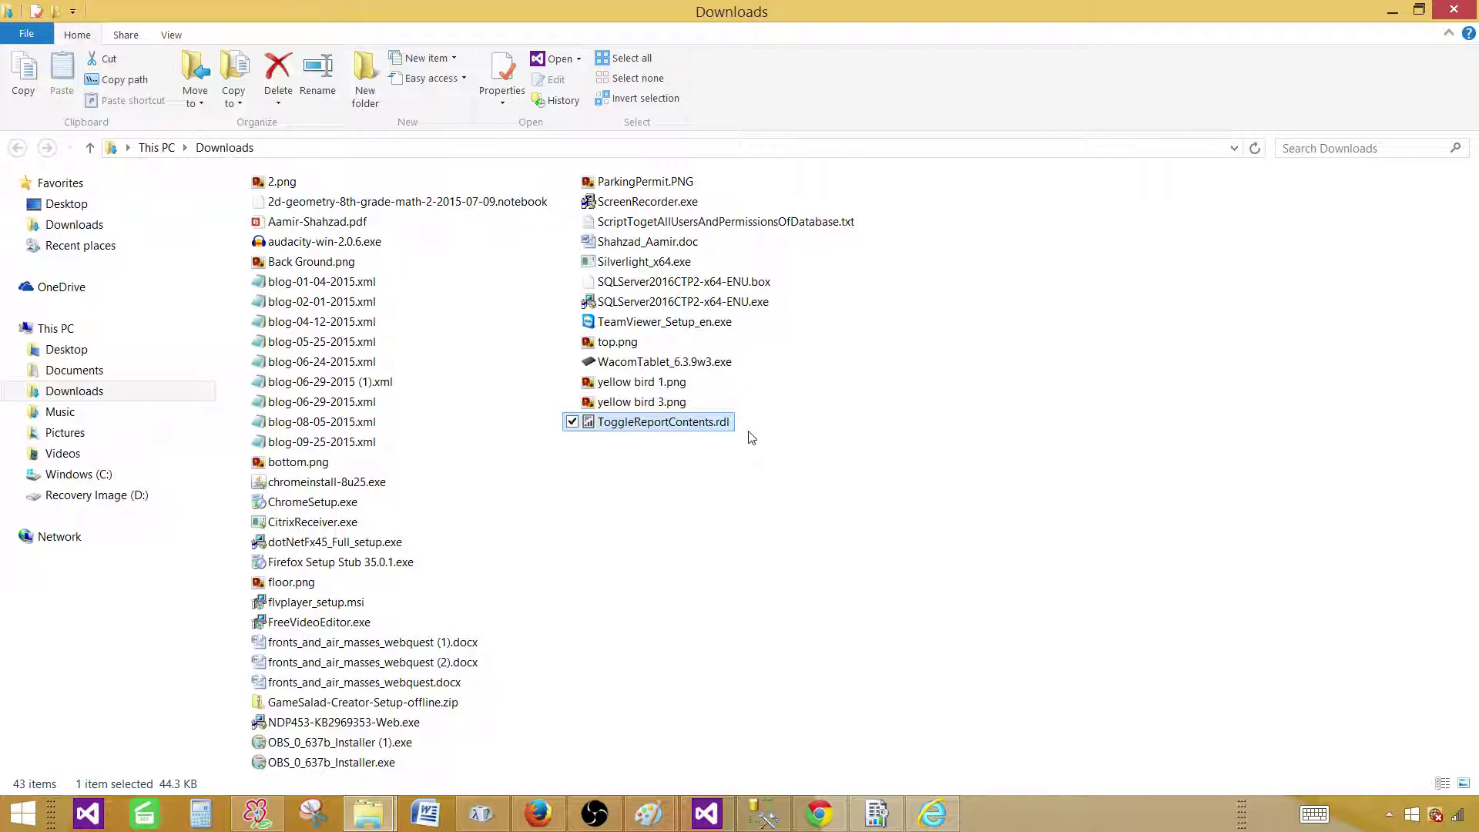
left_click(1137, 354)
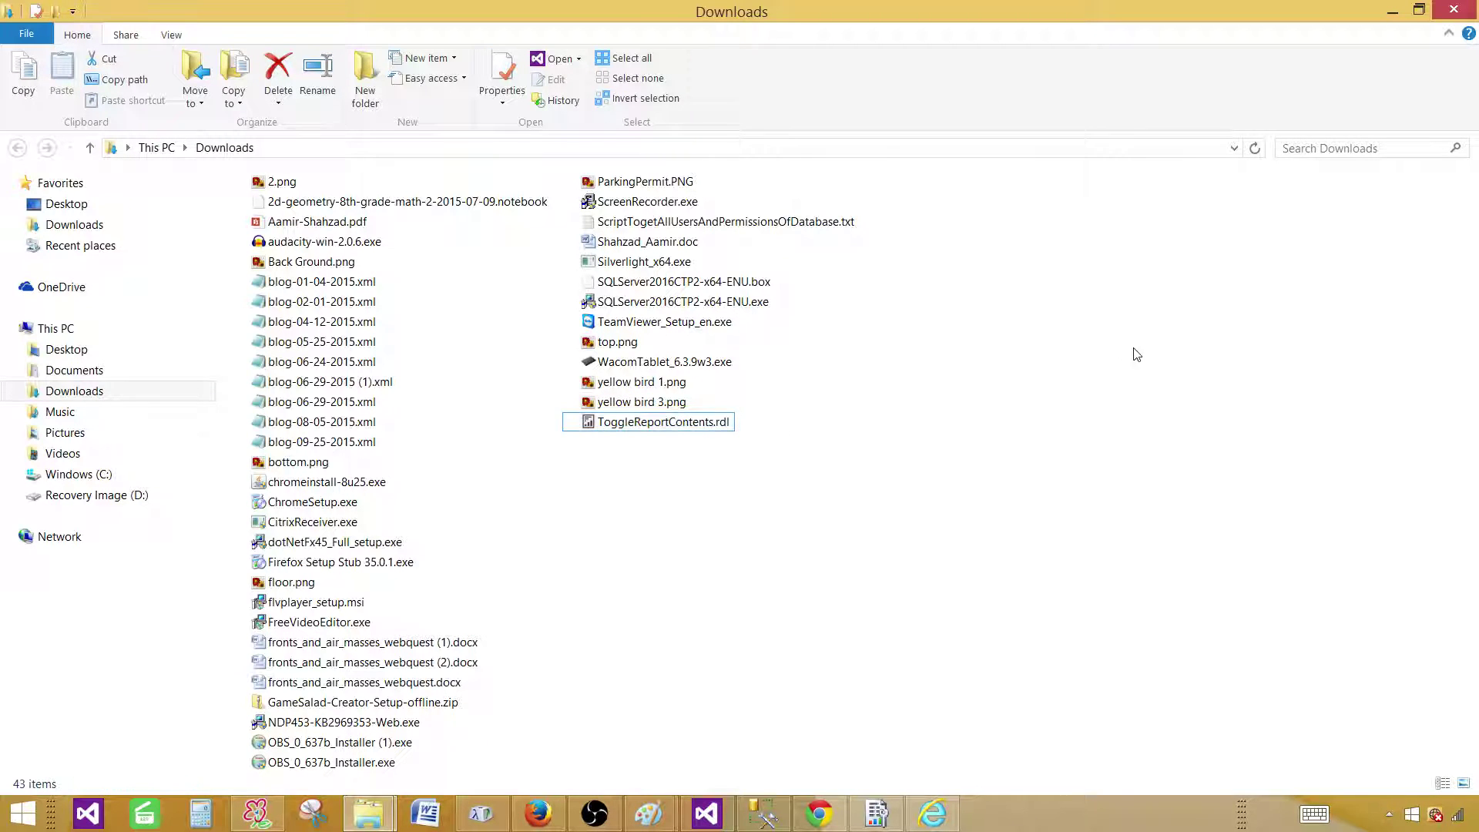
left_click(1391, 10)
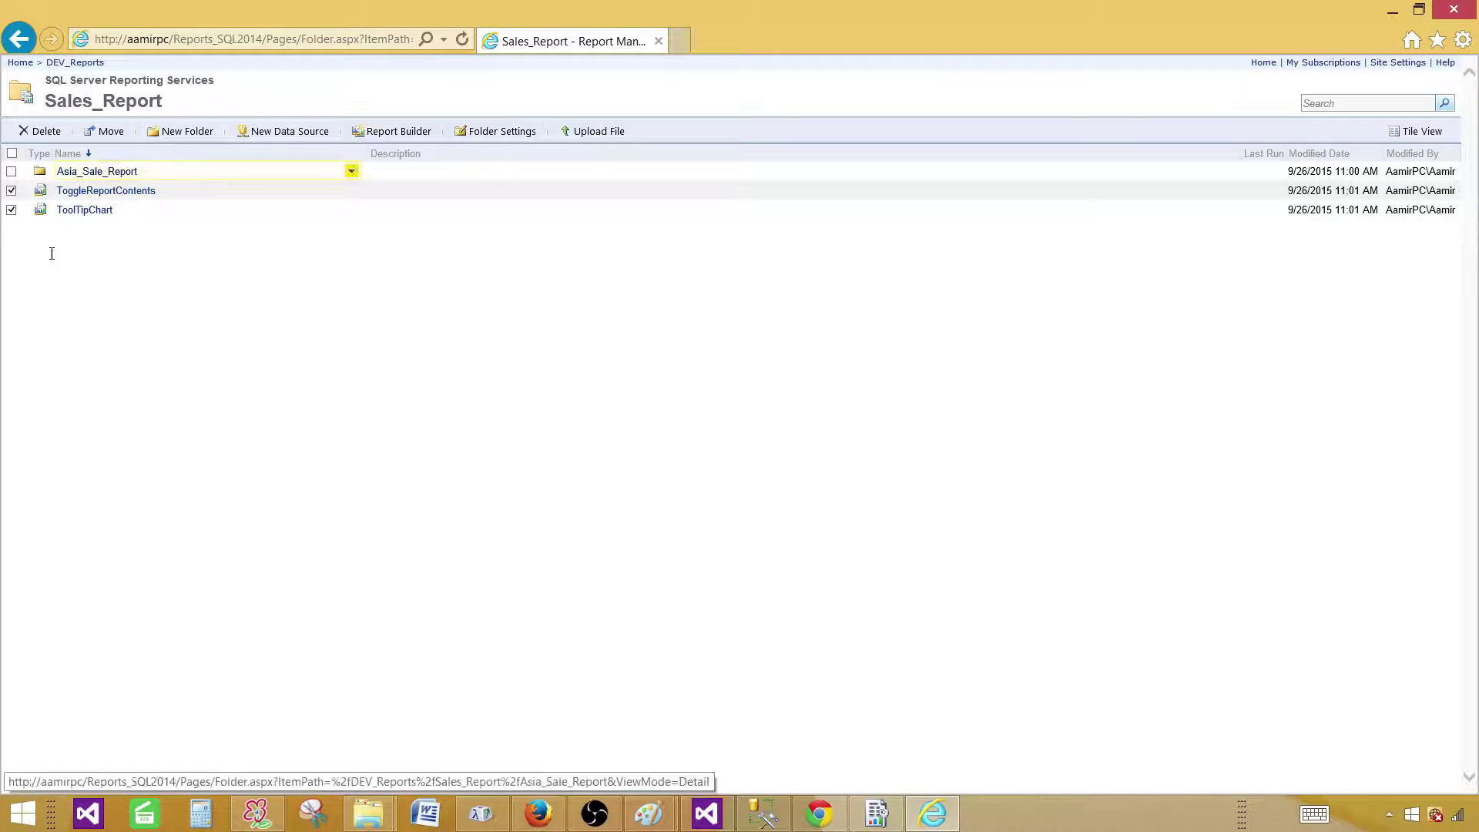
- Untick both Sales_Report rows and go up to DEV_Reports
left_click(11, 190)
left_click(12, 210)
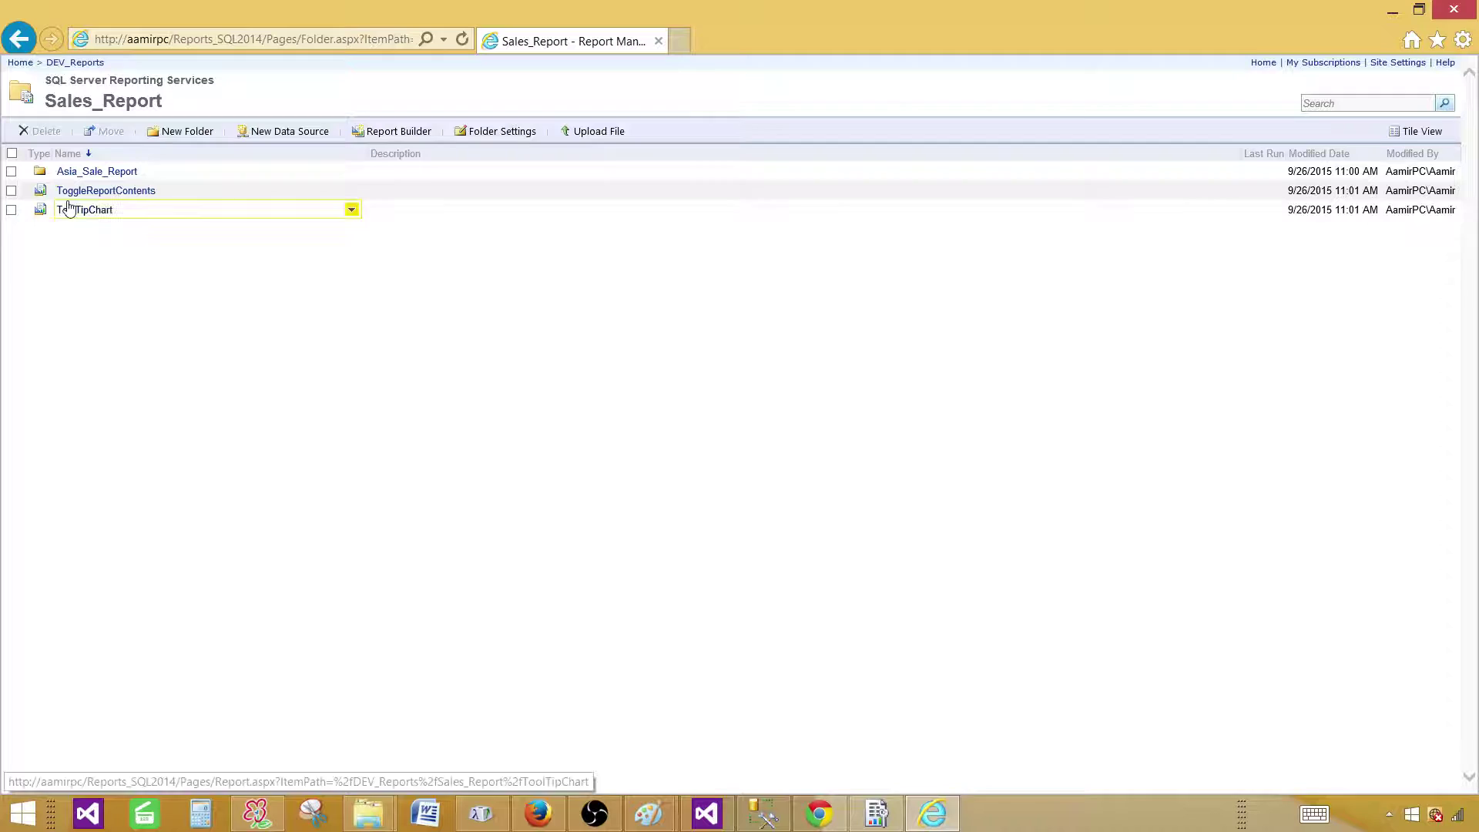
left_click(74, 62)
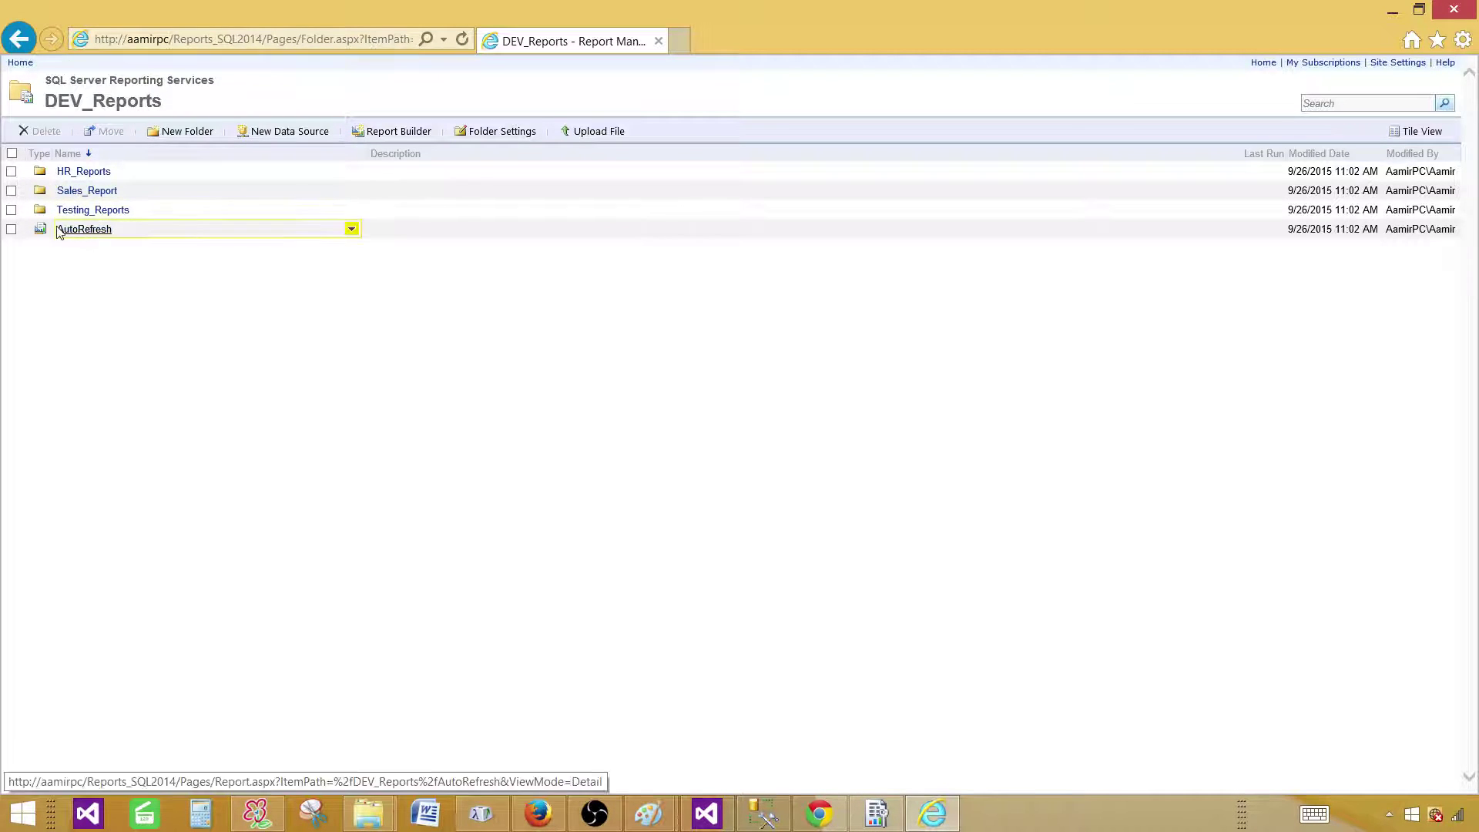
- Download and save AutoRefresh.rdl, then show it in the Downloads folder
left_click(352, 230)
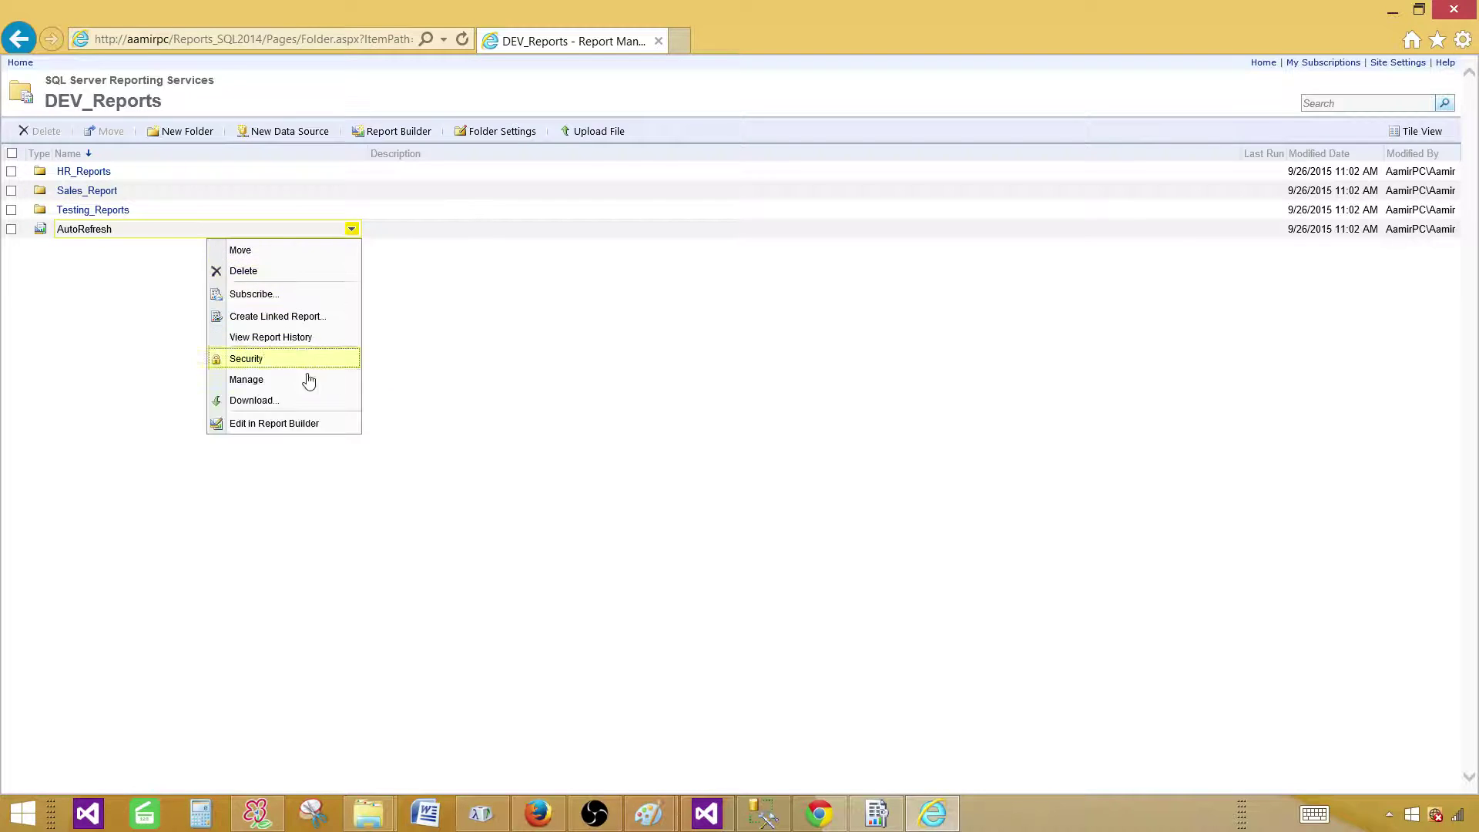
left_click(274, 402)
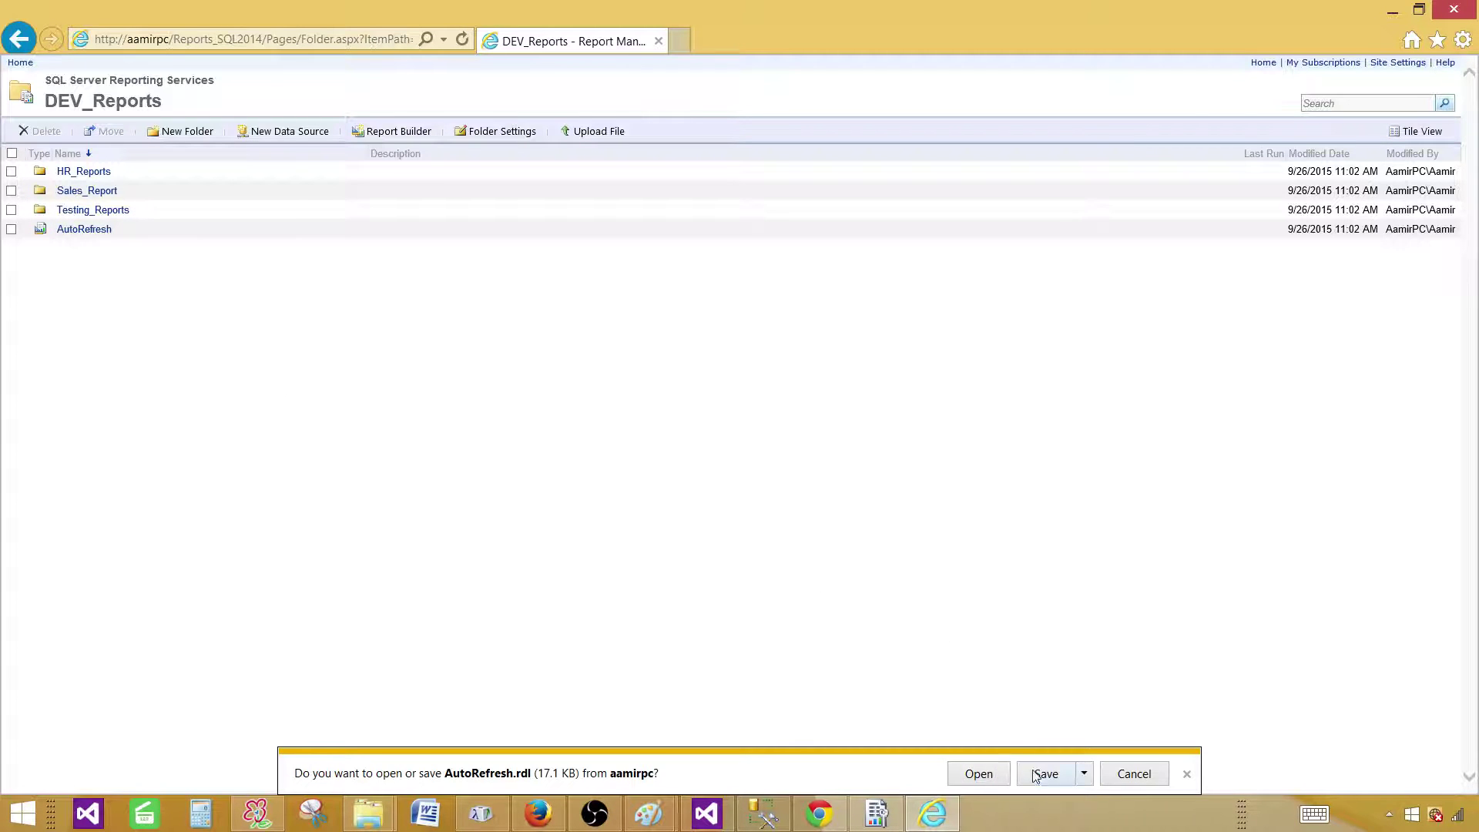
left_click(1046, 775)
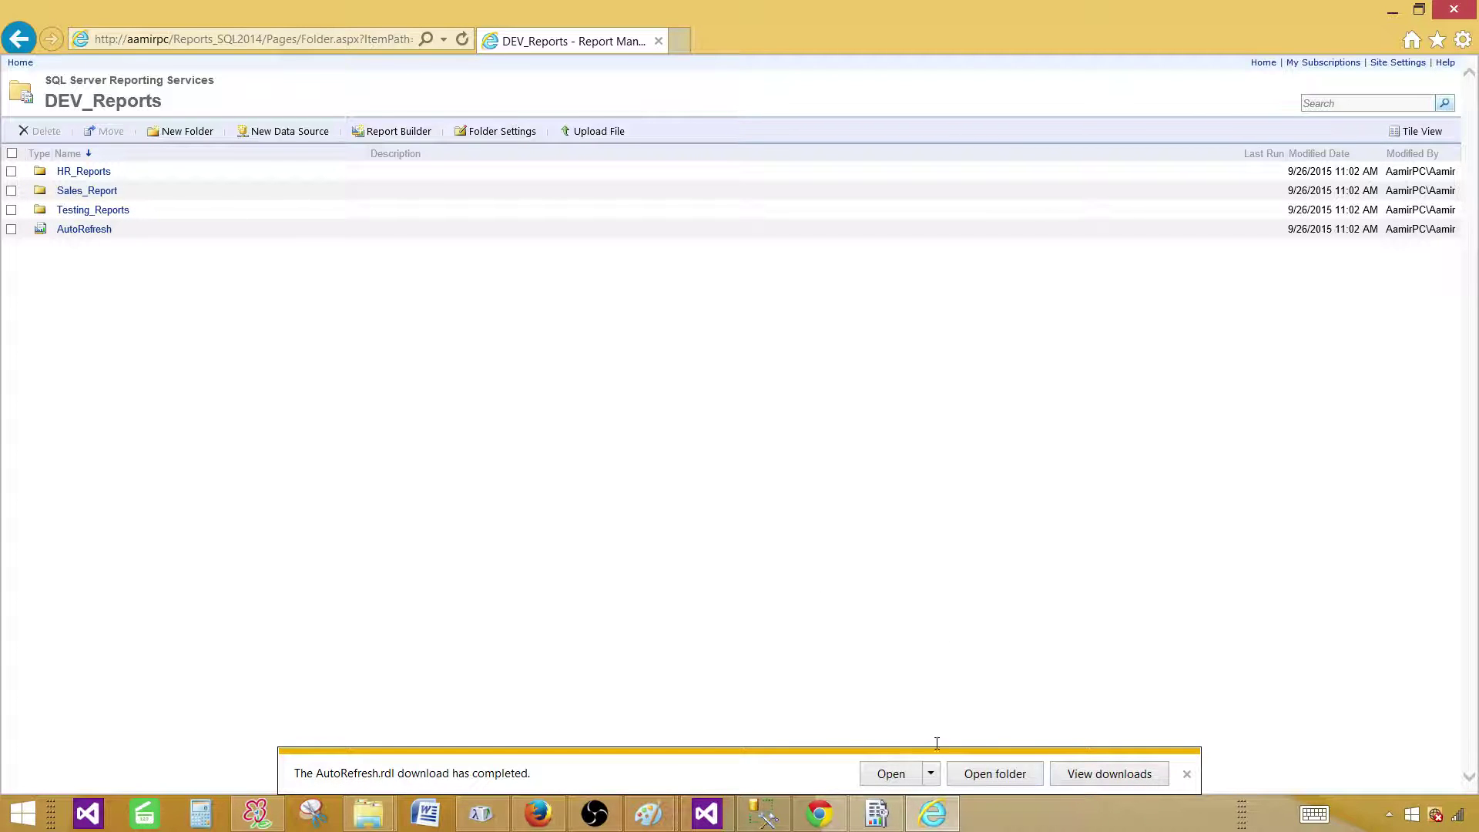
left_click(978, 773)
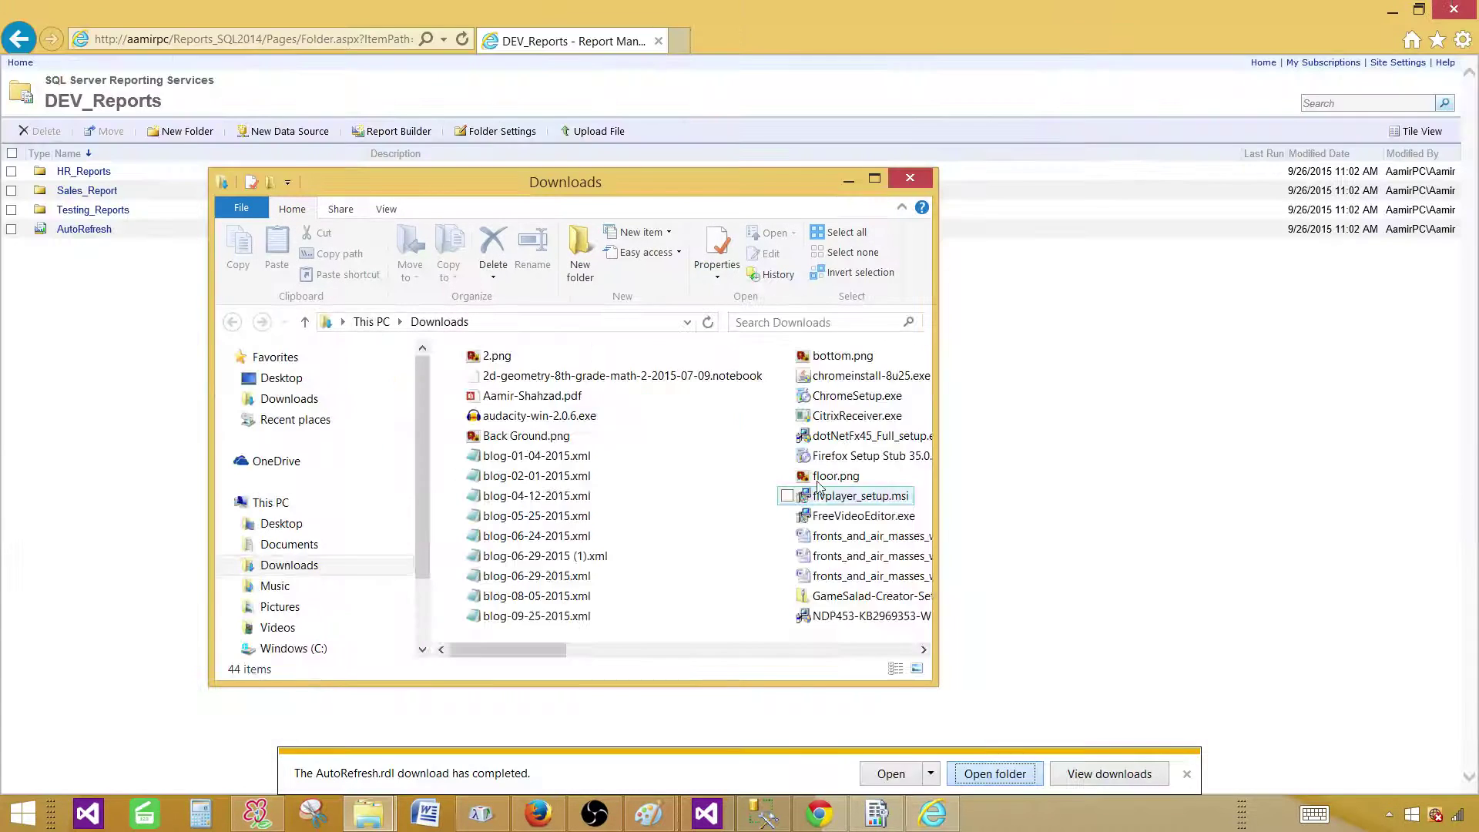
- Copy AutoRefresh.rdl from Downloads and bring Visual Studio's SSRS_Training project forward
left_click(874, 179)
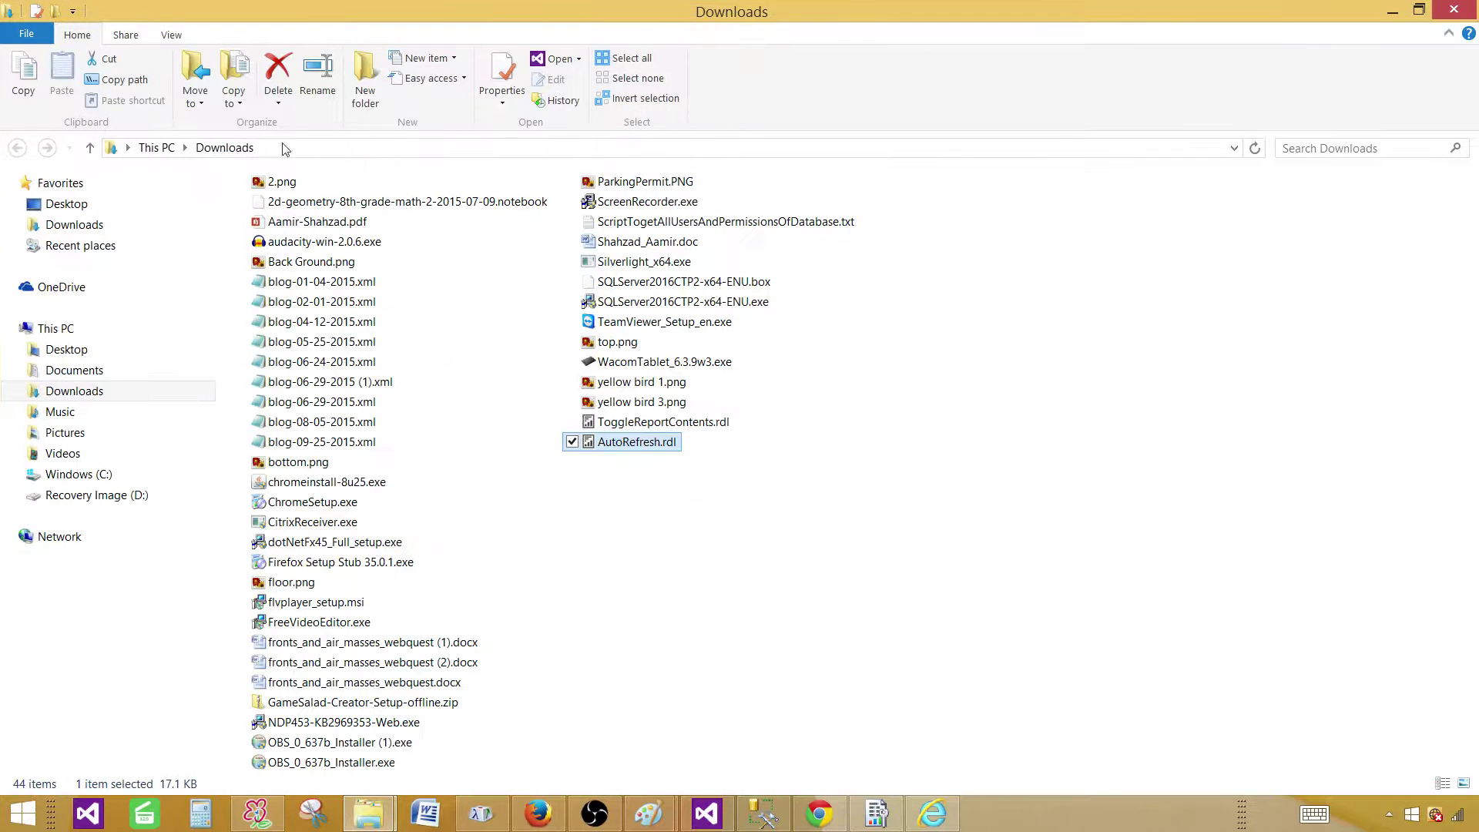
left_click(702, 503)
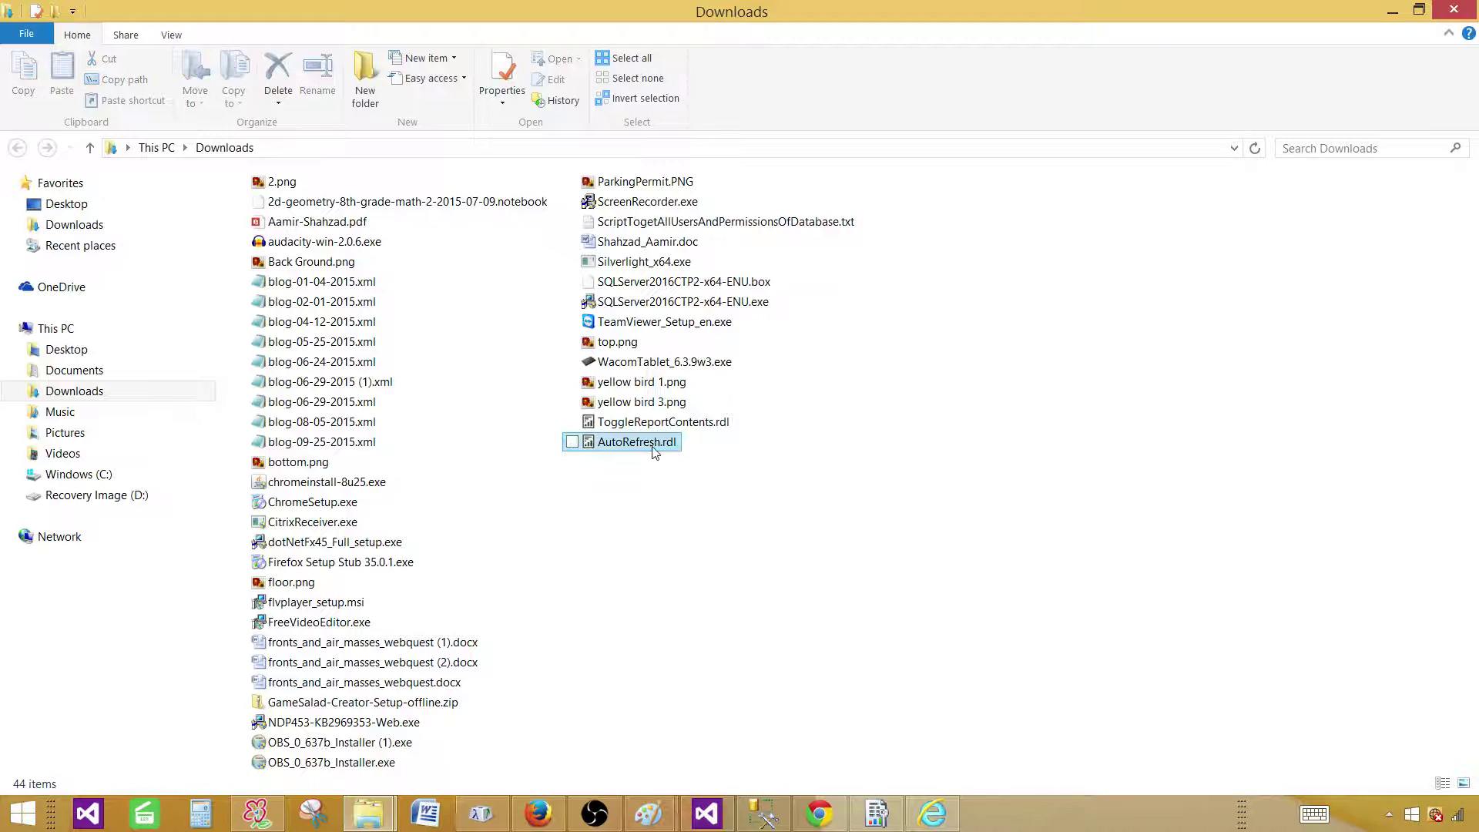
left_click(649, 451)
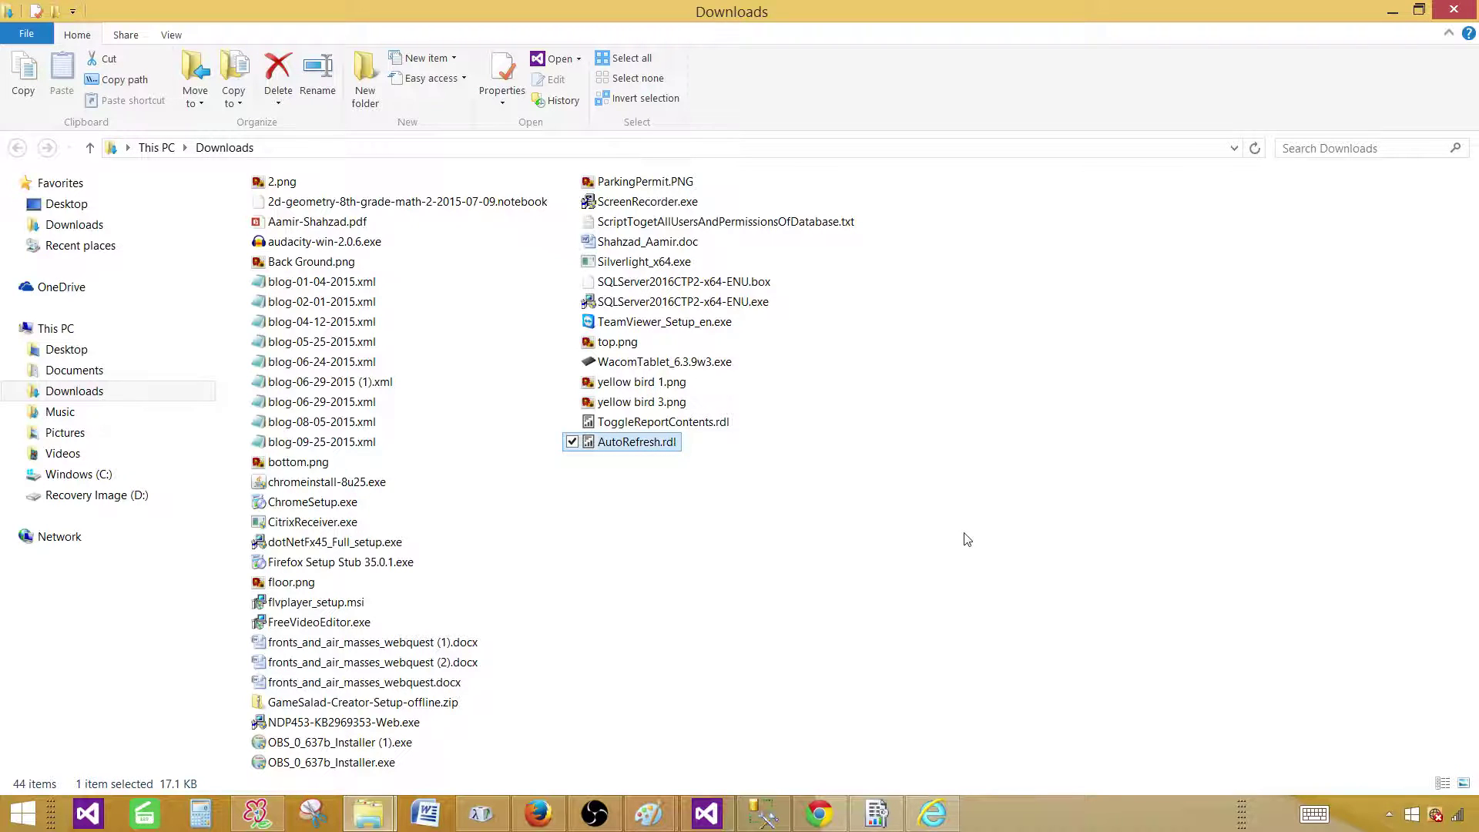
left_click(706, 813)
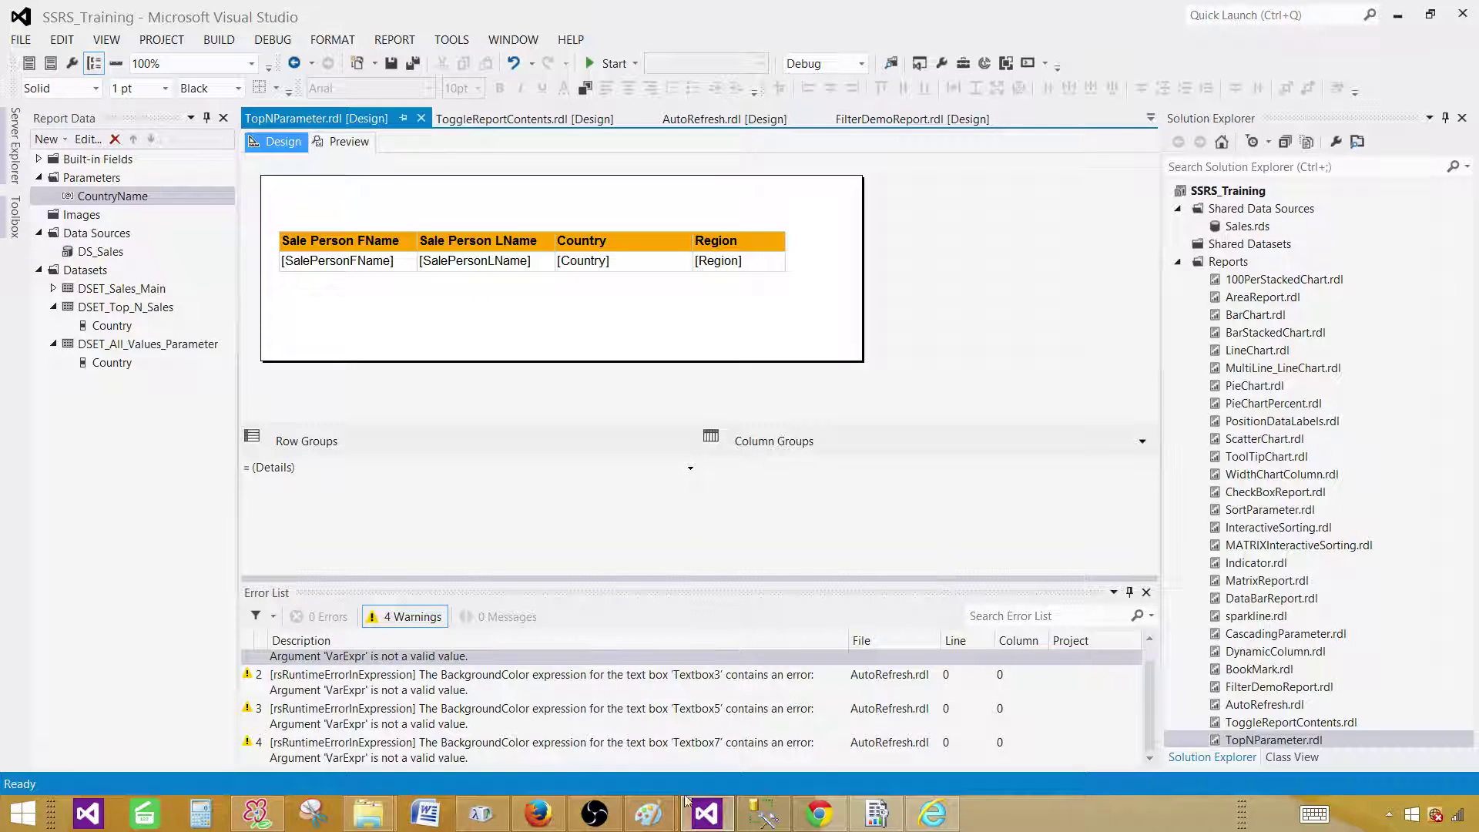
mouse_move(368, 812)
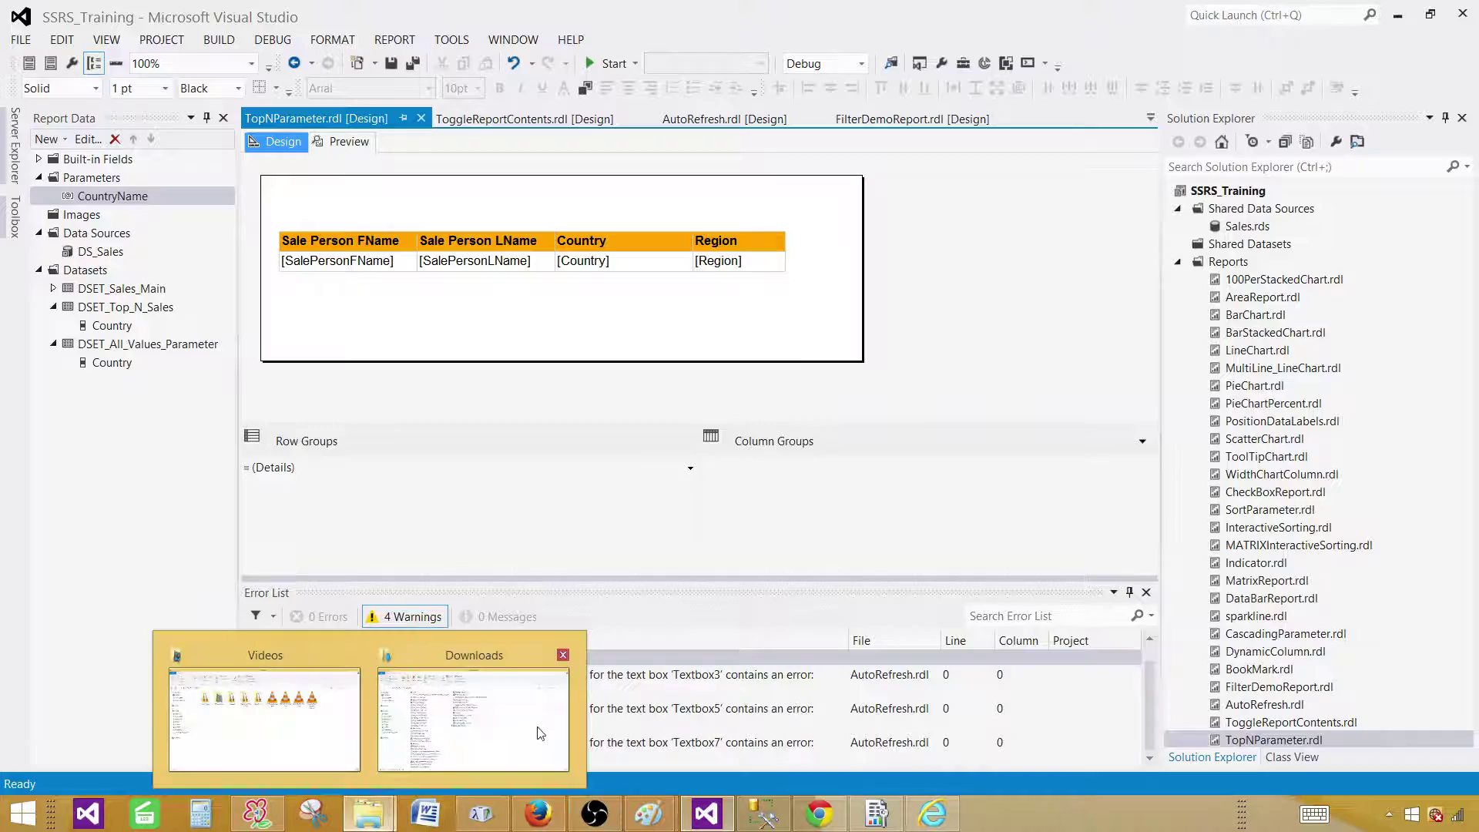
left_click(493, 716)
right_click(636, 447)
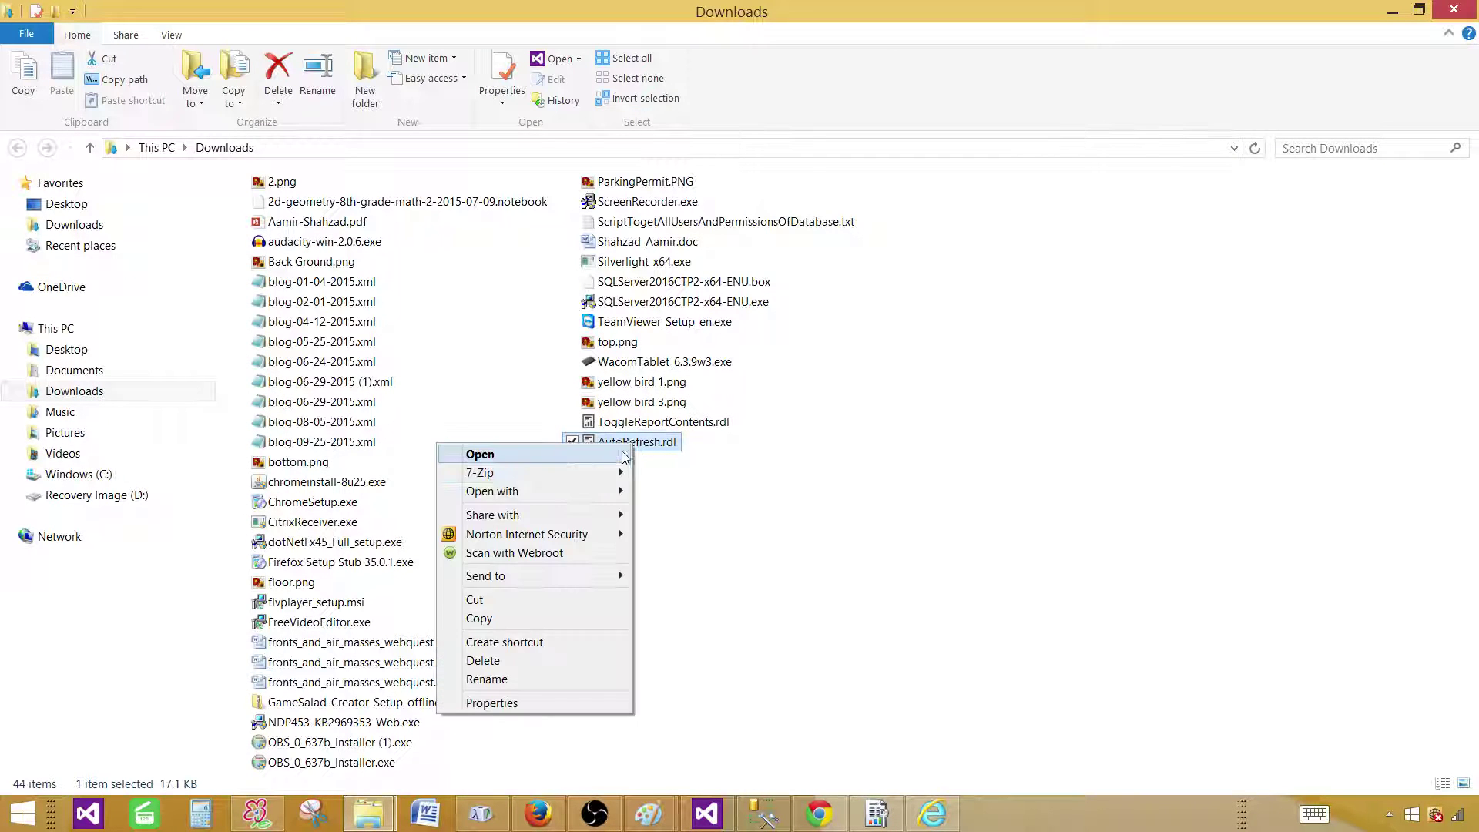
left_click(522, 620)
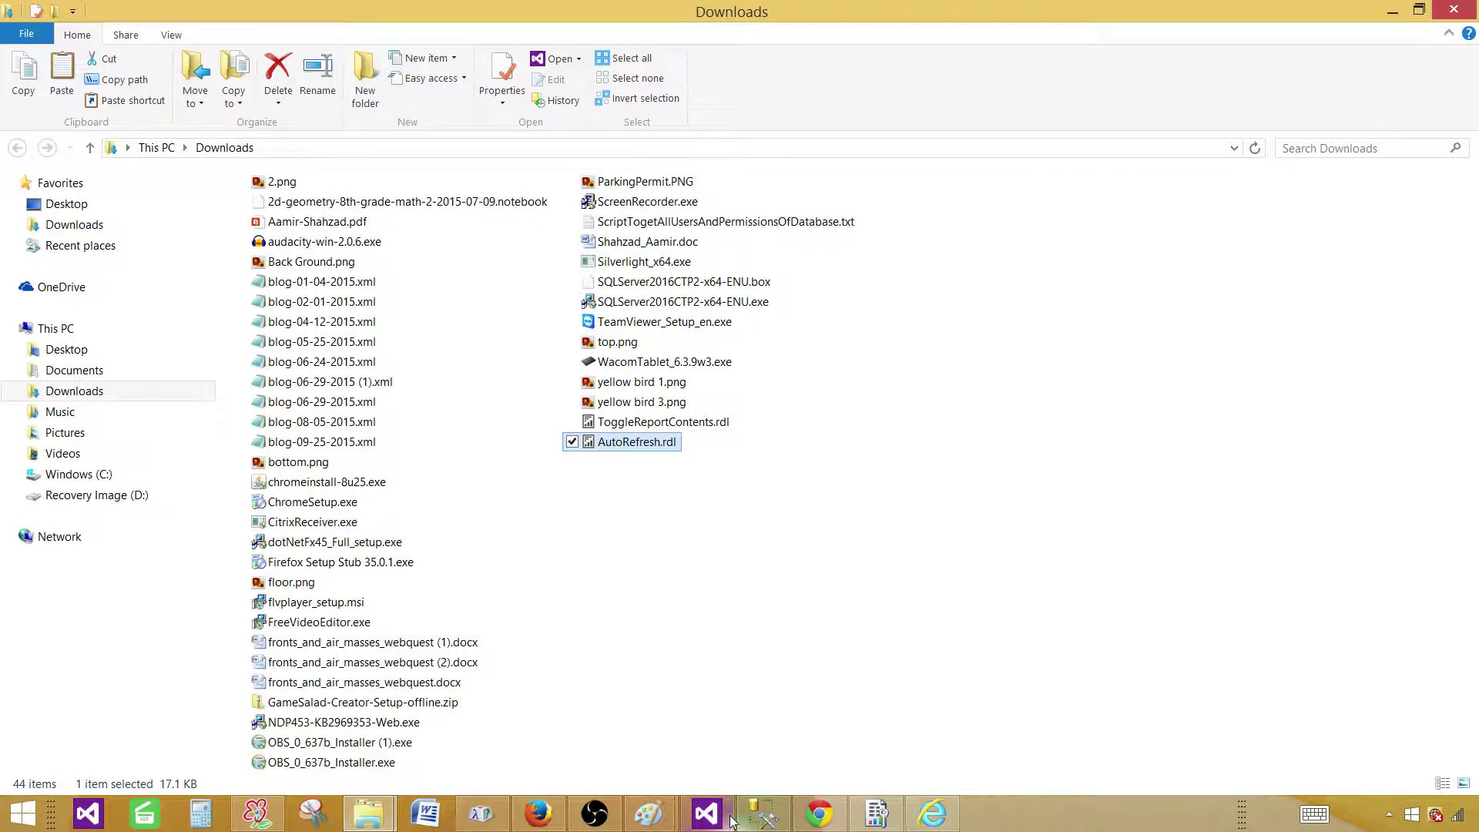
left_click(705, 813)
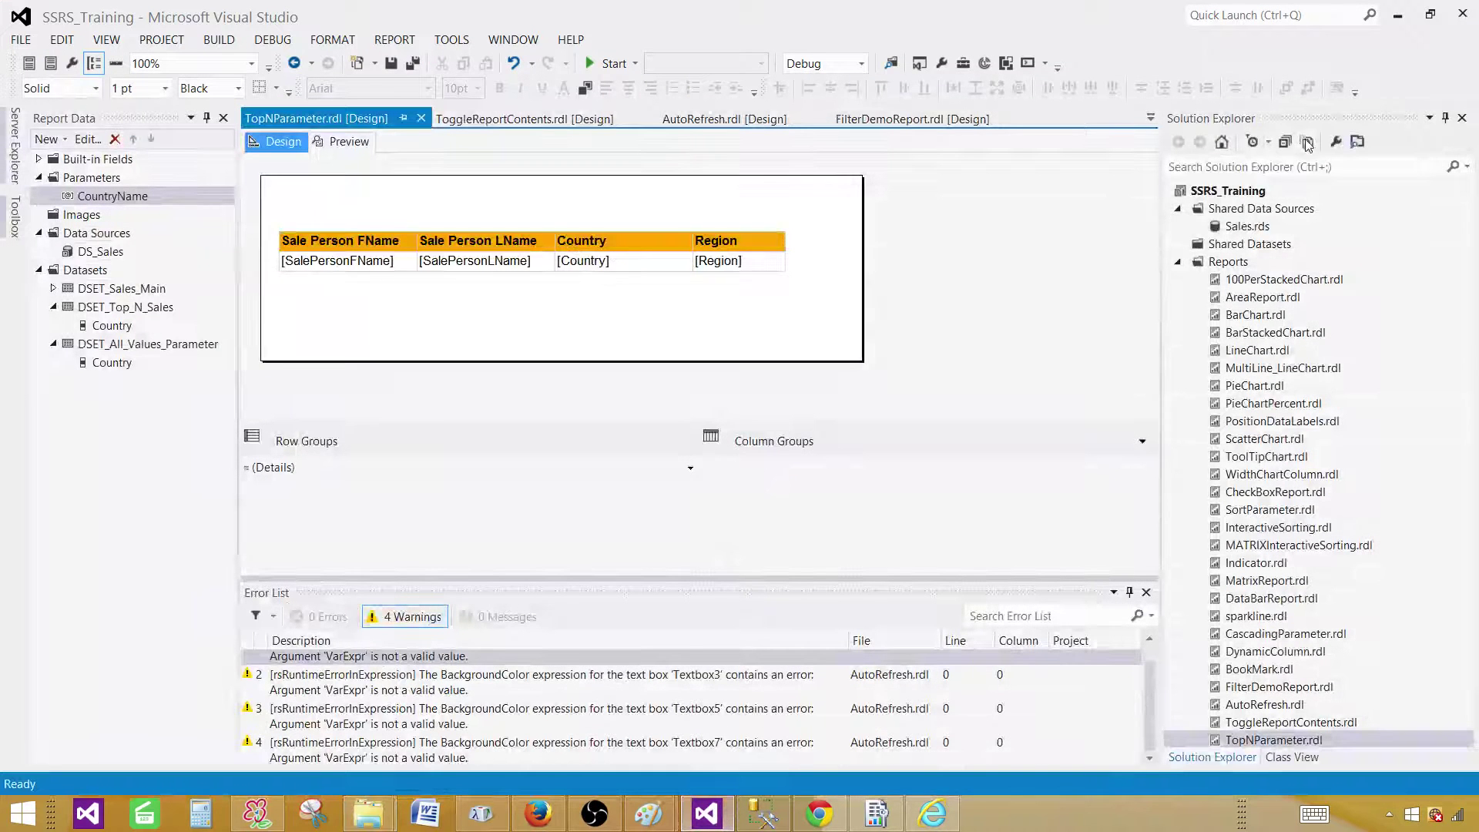
- Paste AutoRefresh.rdl into the Reports folder, overwriting the project copy and reloading it
left_click(1240, 264)
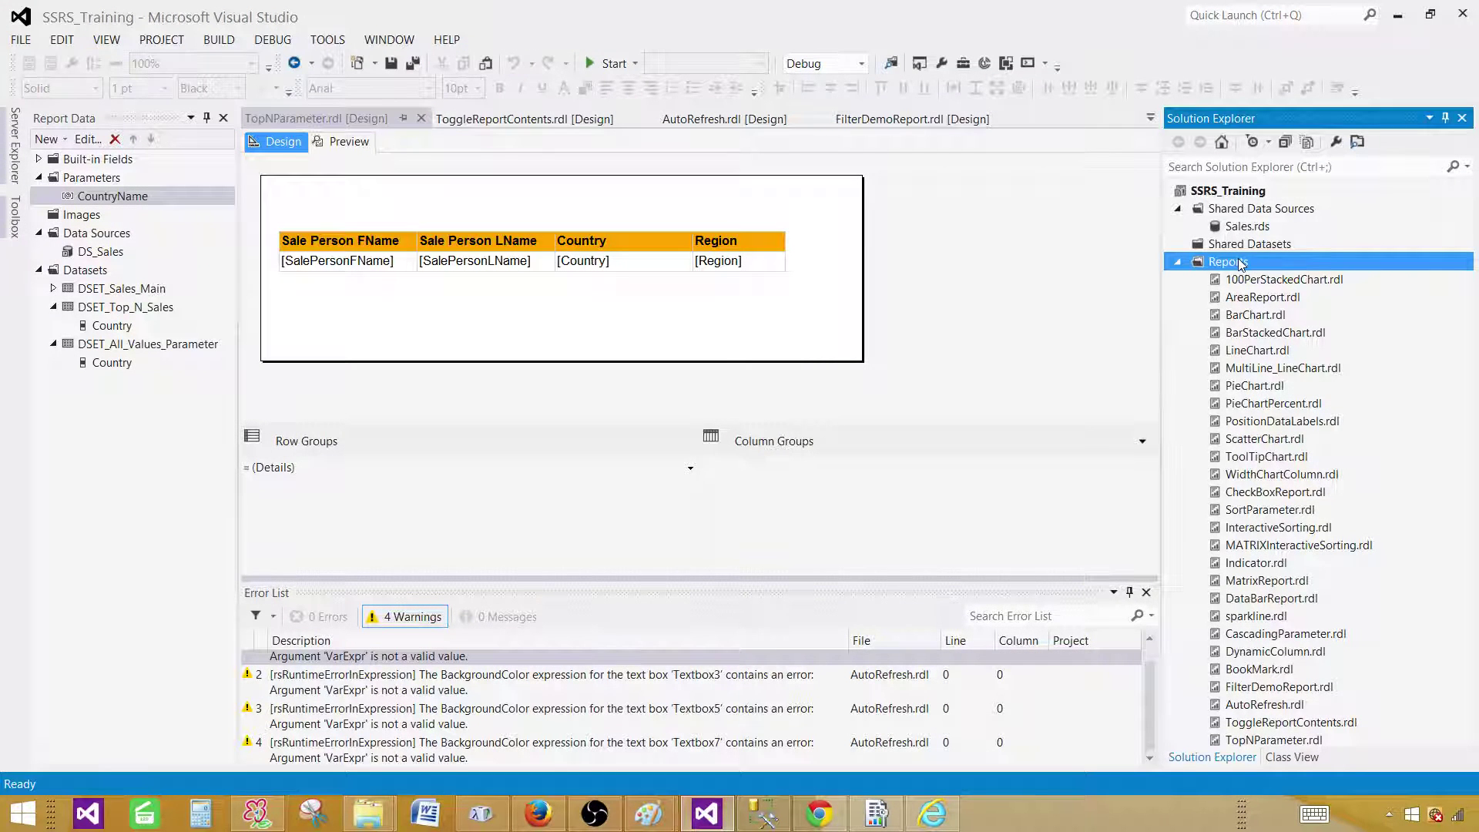
right_click(1243, 266)
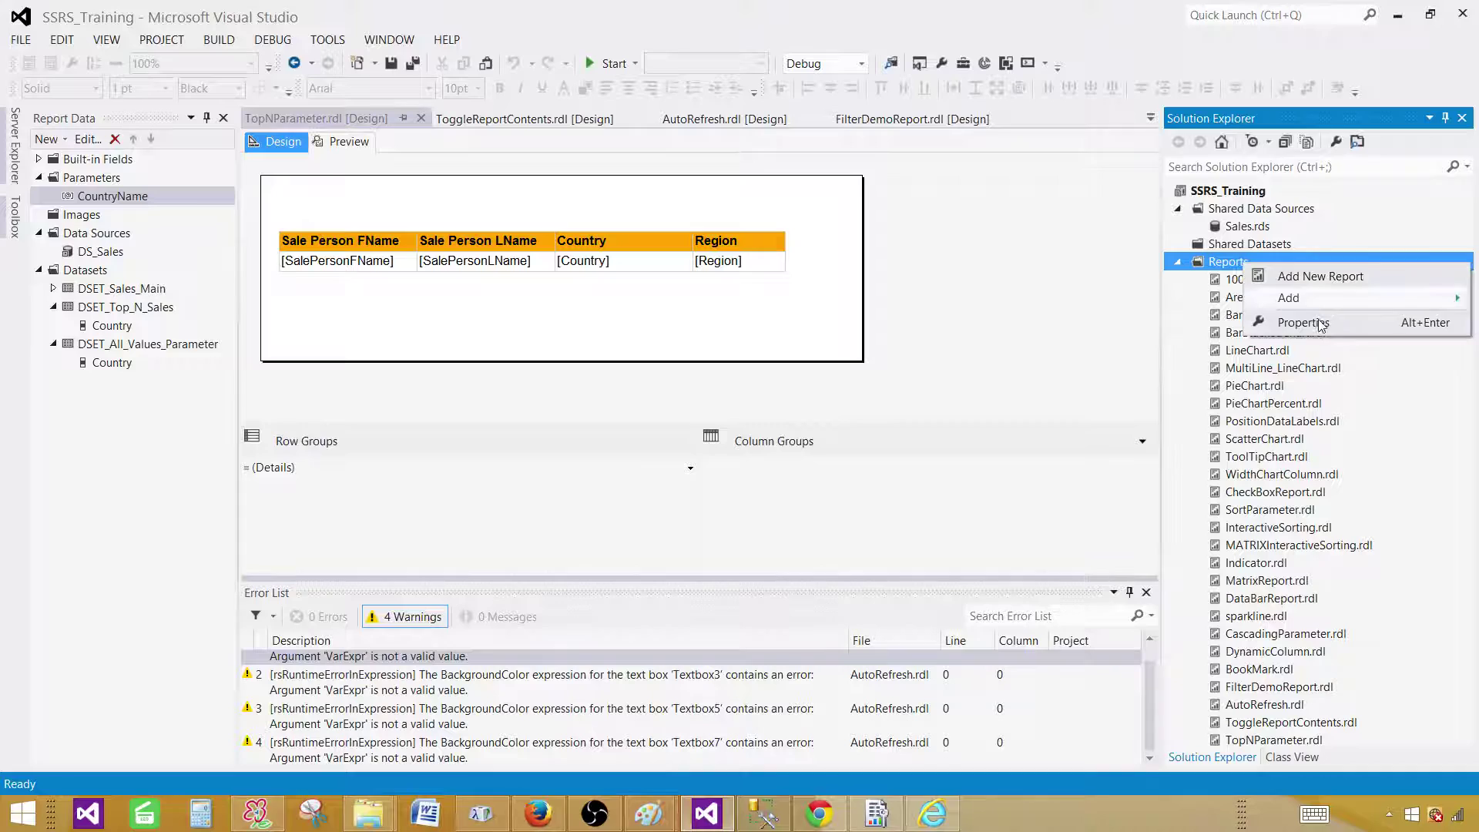
left_click(1182, 302)
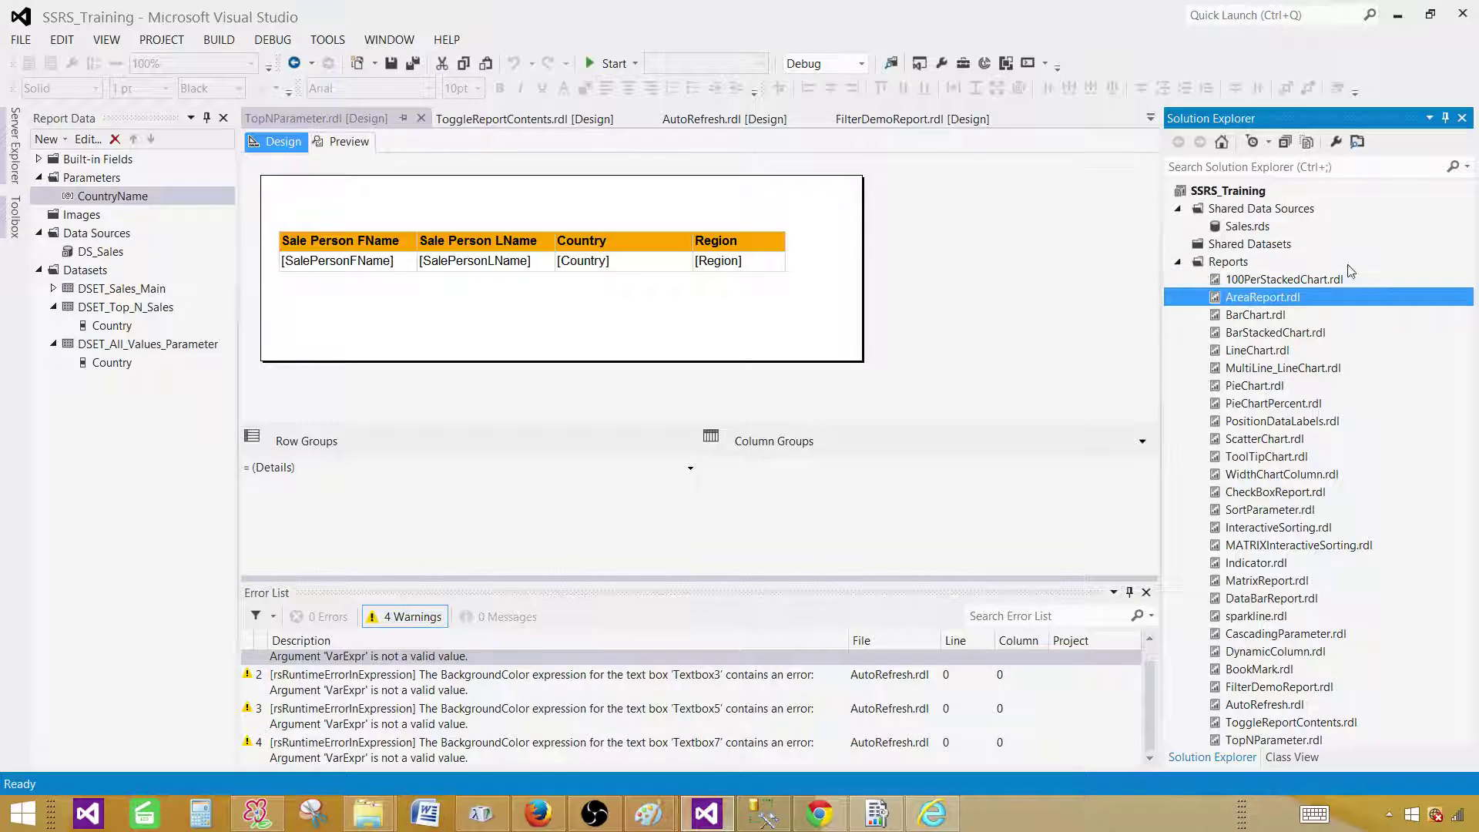
left_click(1263, 267)
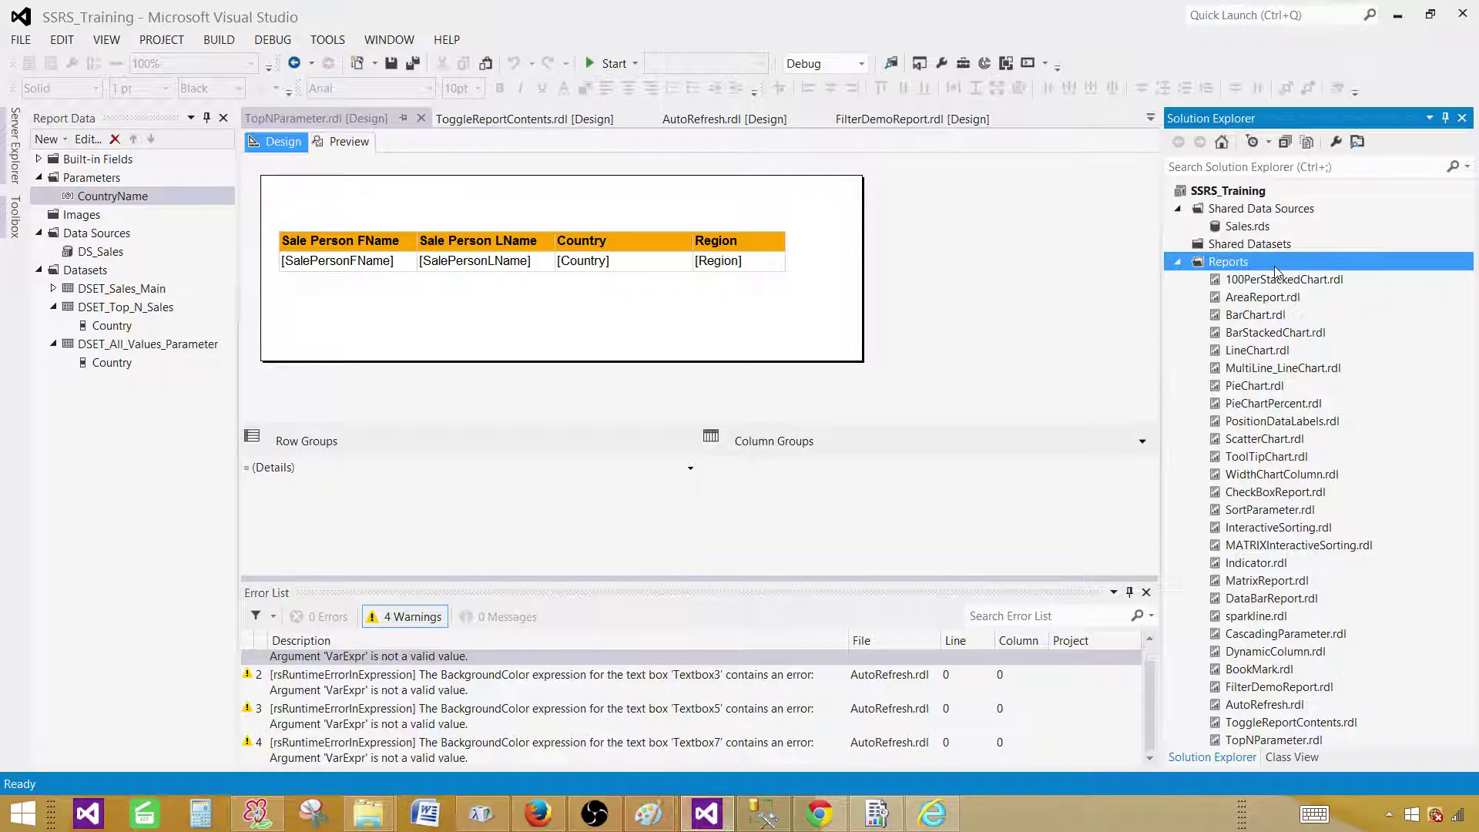
key("ctrl+v")
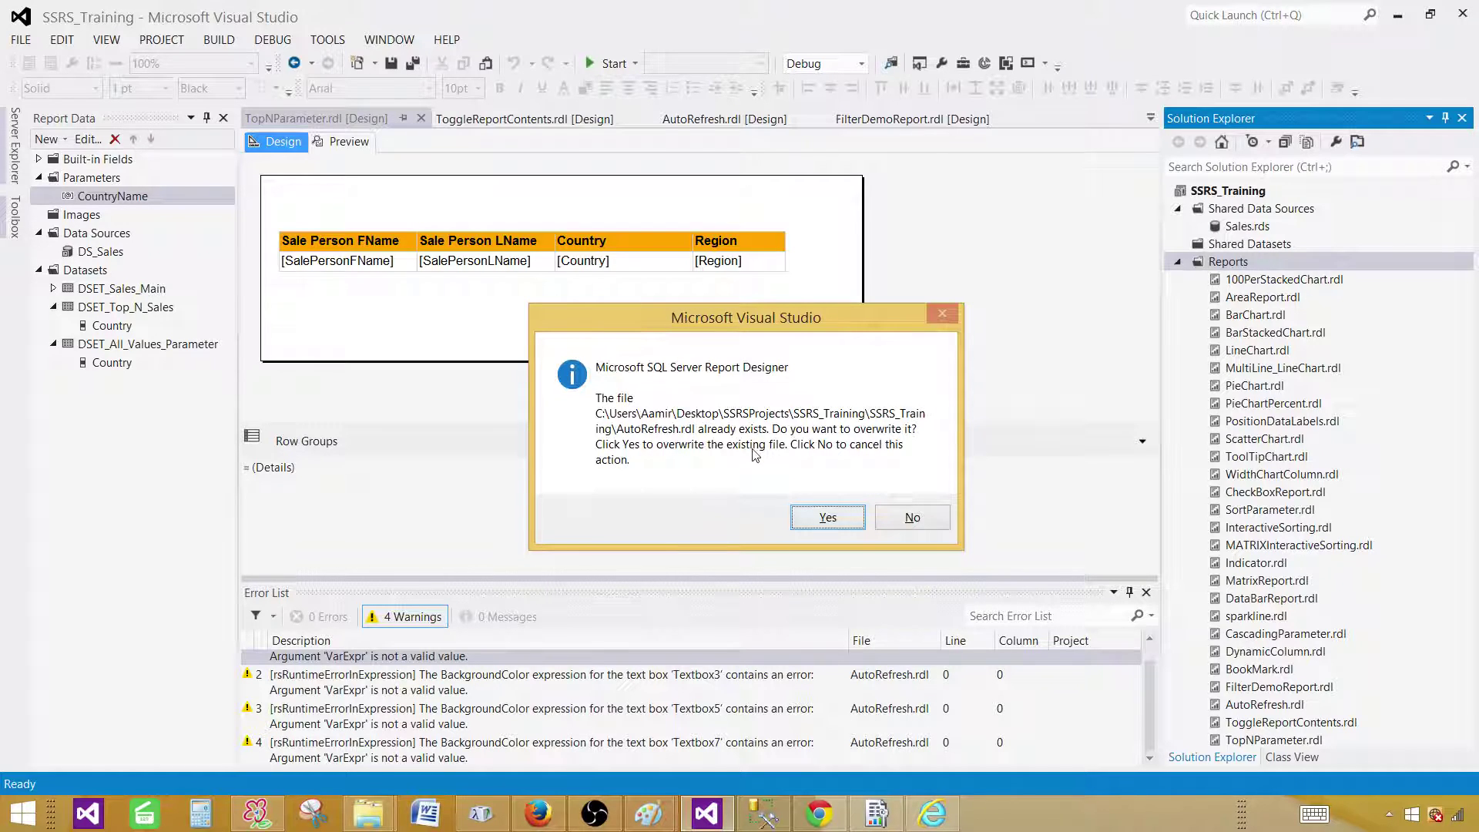
left_click(818, 520)
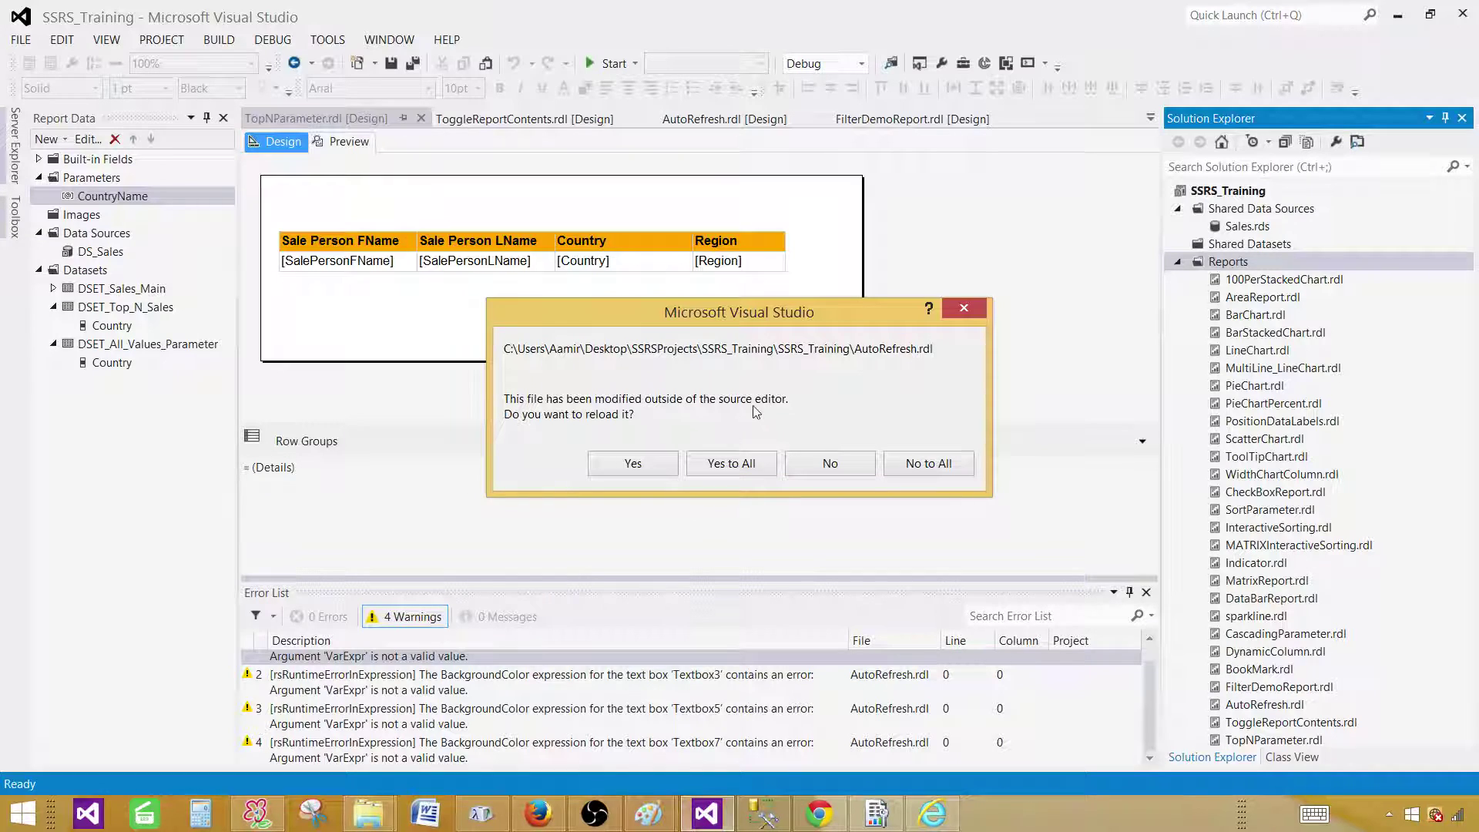
left_click(710, 466)
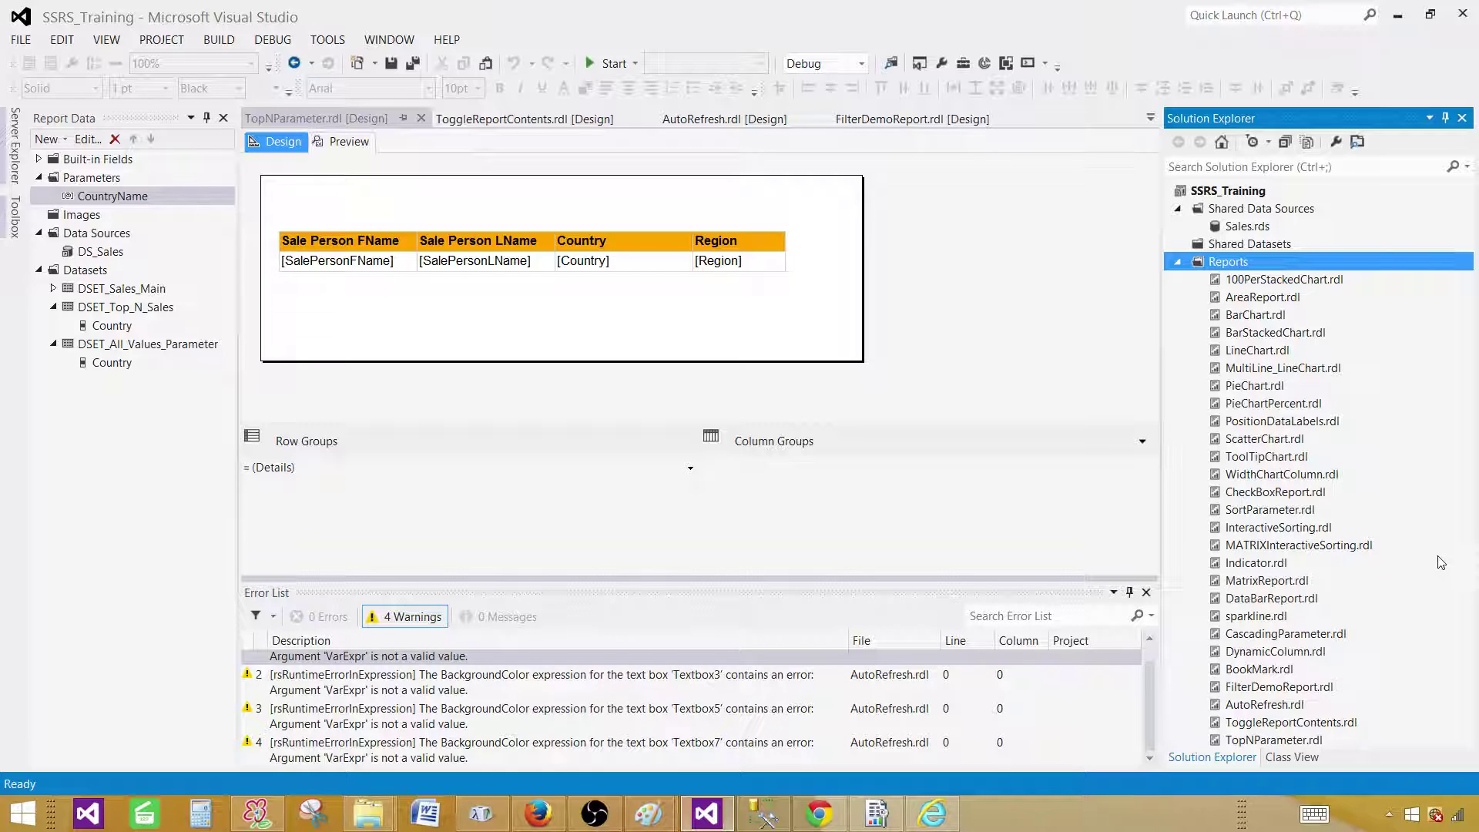
- Open AutoRefresh.rdl from the project list in the report designer
left_click(1263, 300)
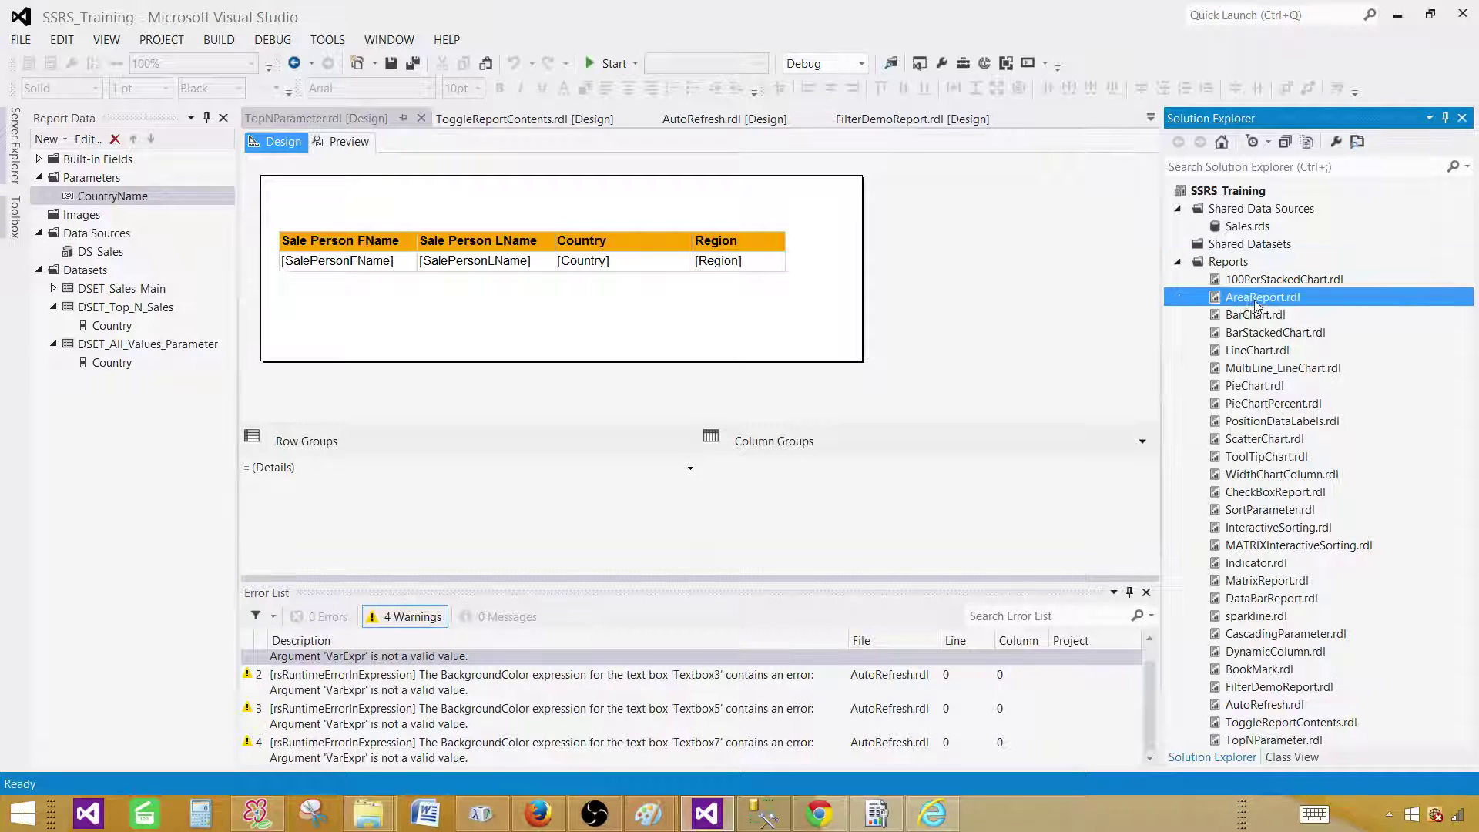
key("a")
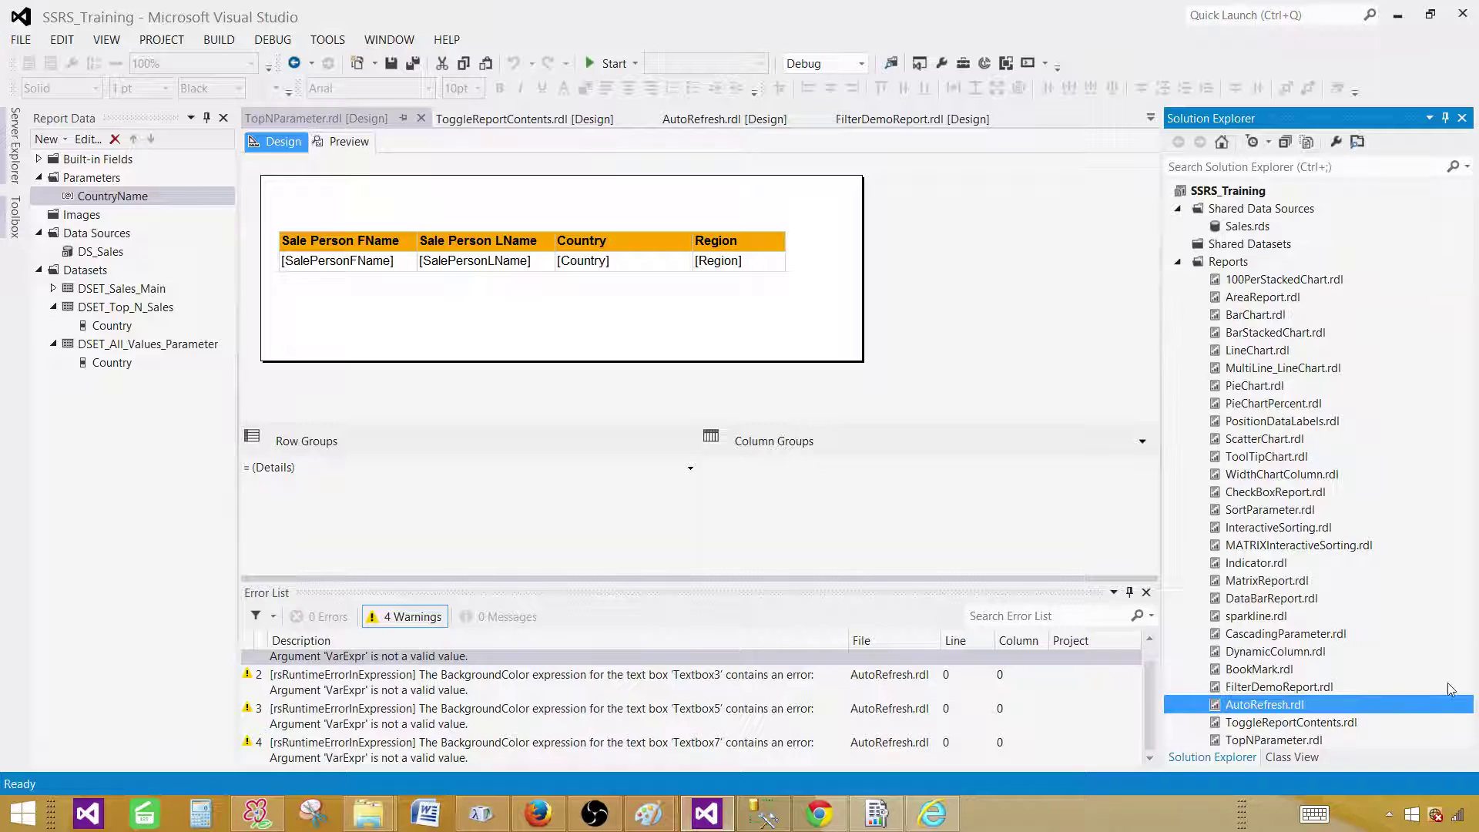
double_click(1260, 705)
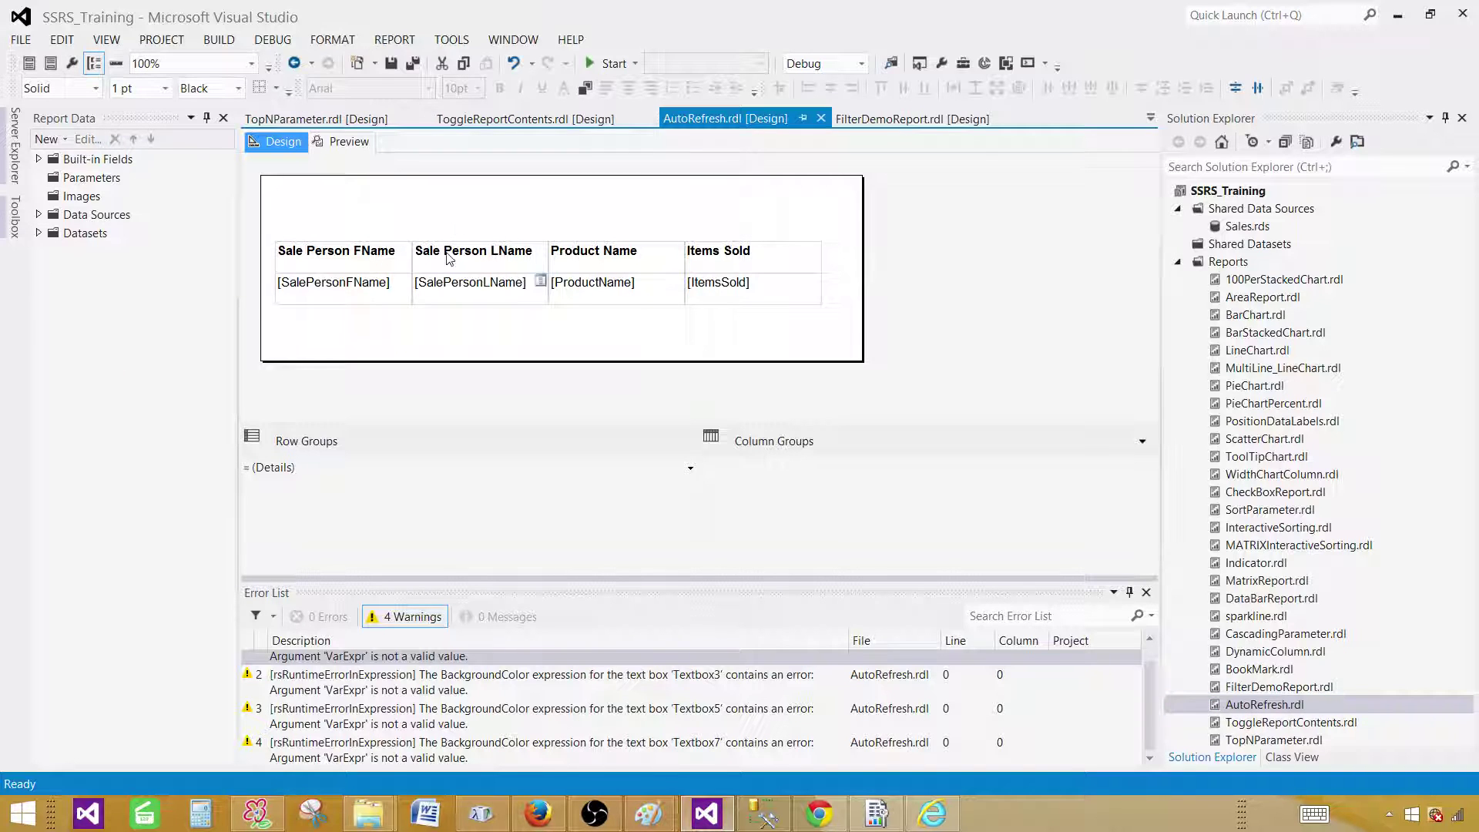
- Insert a text box above the sales table, widen it, and enter the 'Sales Report' title
left_click(40, 234)
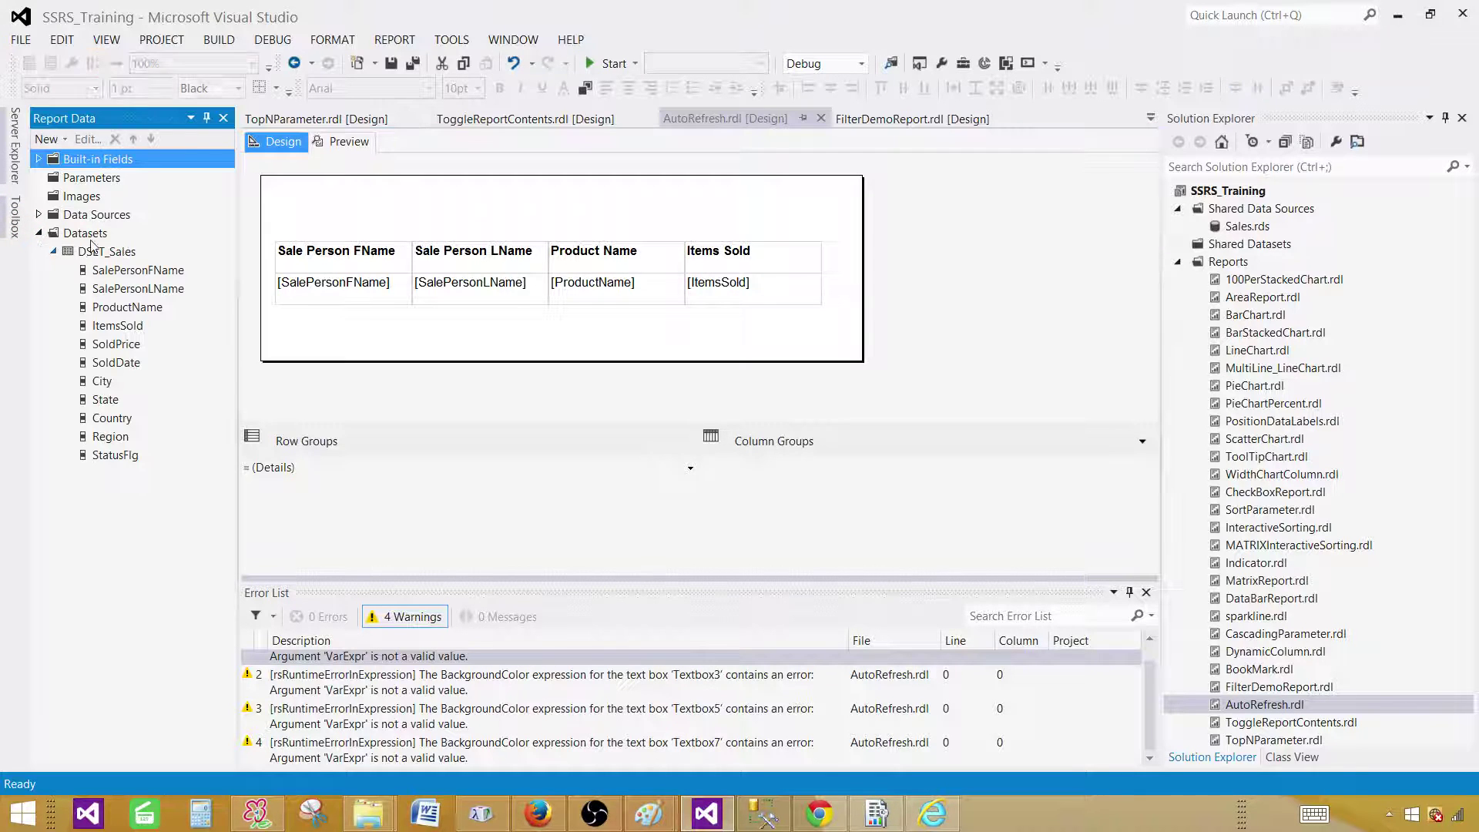
right_click(346, 200)
mouse_move(436, 264)
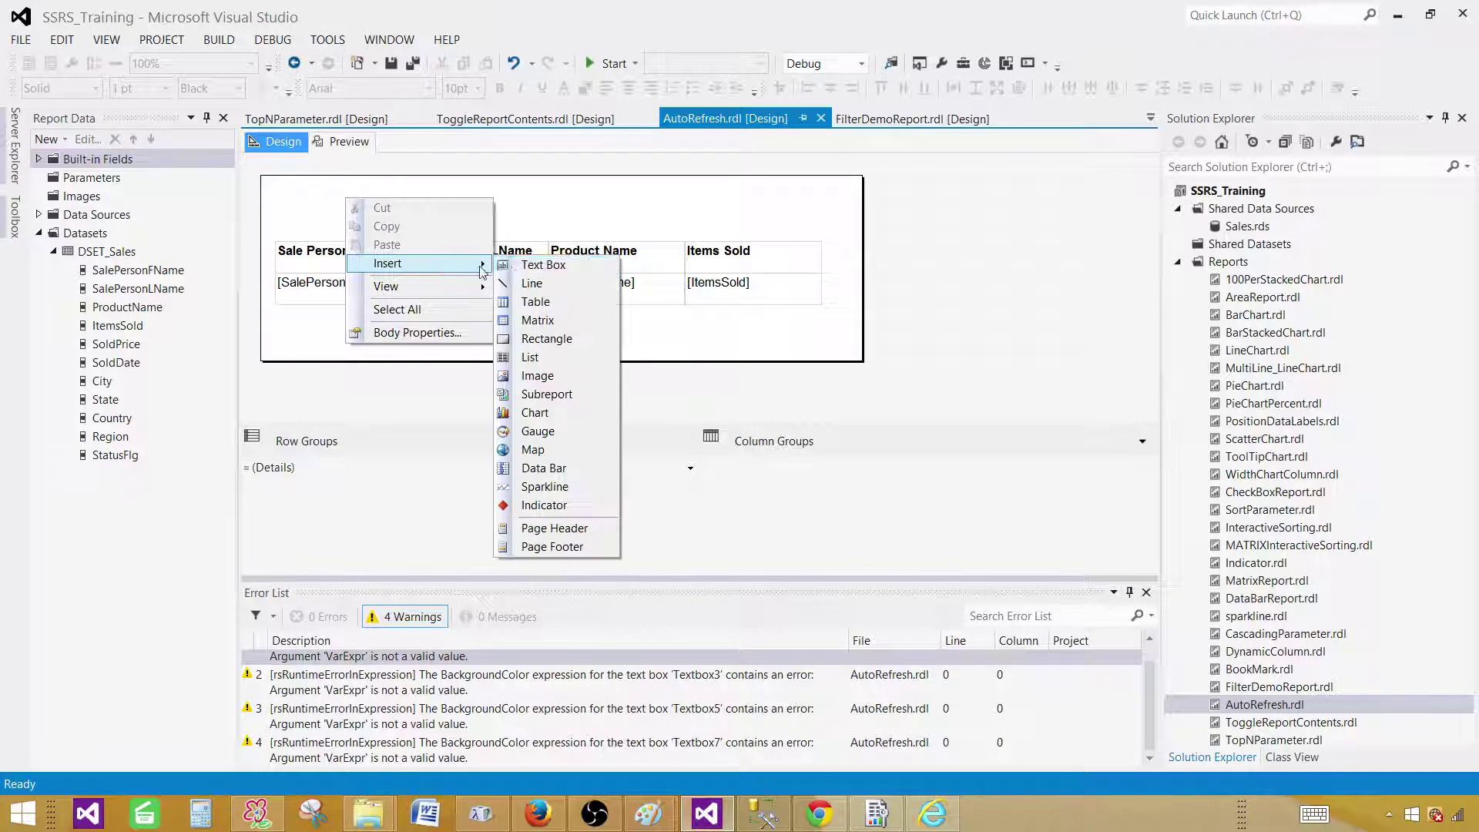
left_click(543, 265)
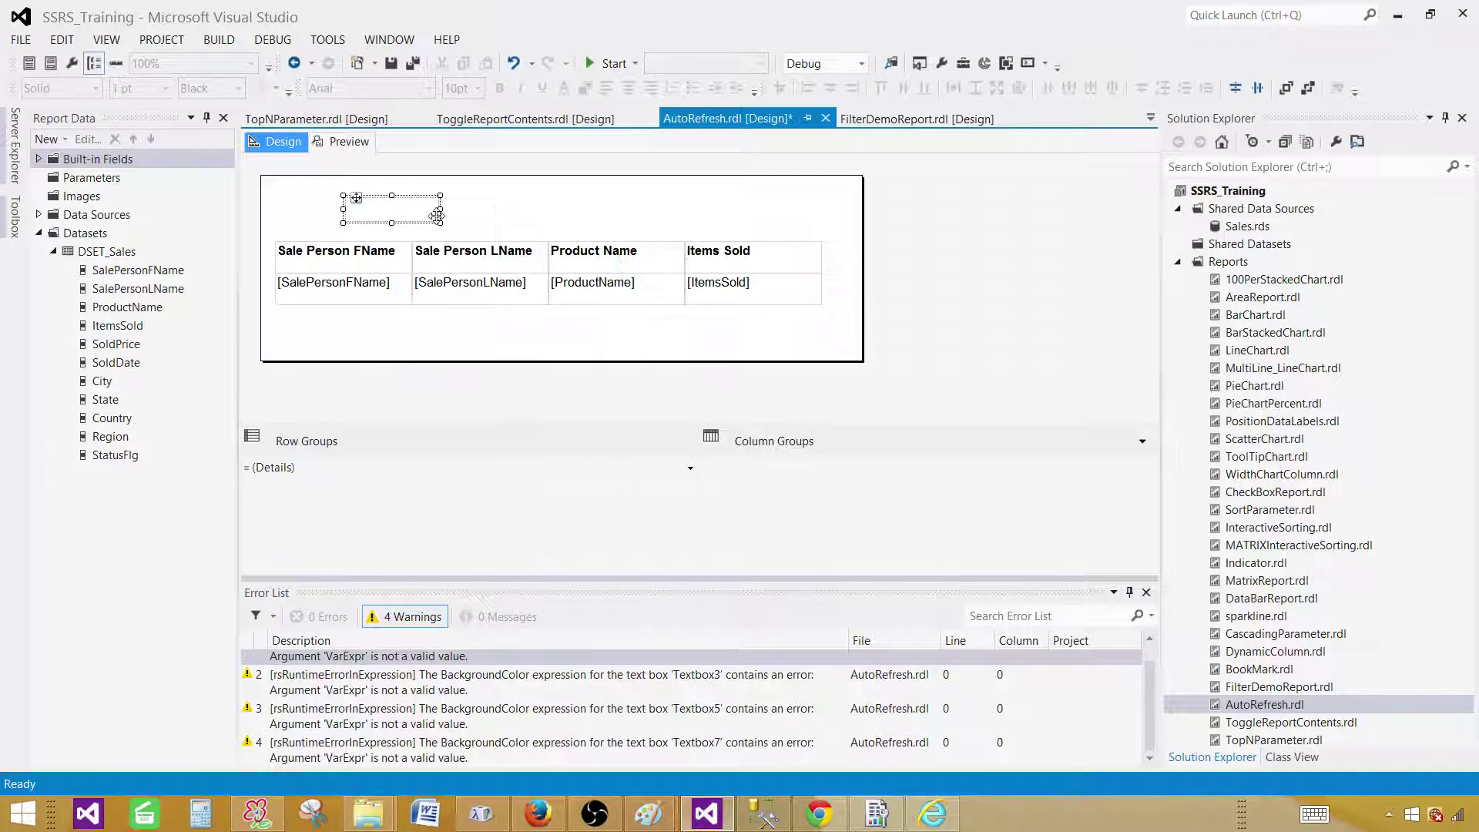
left_click_drag(440, 209, 820, 214)
left_click(690, 205)
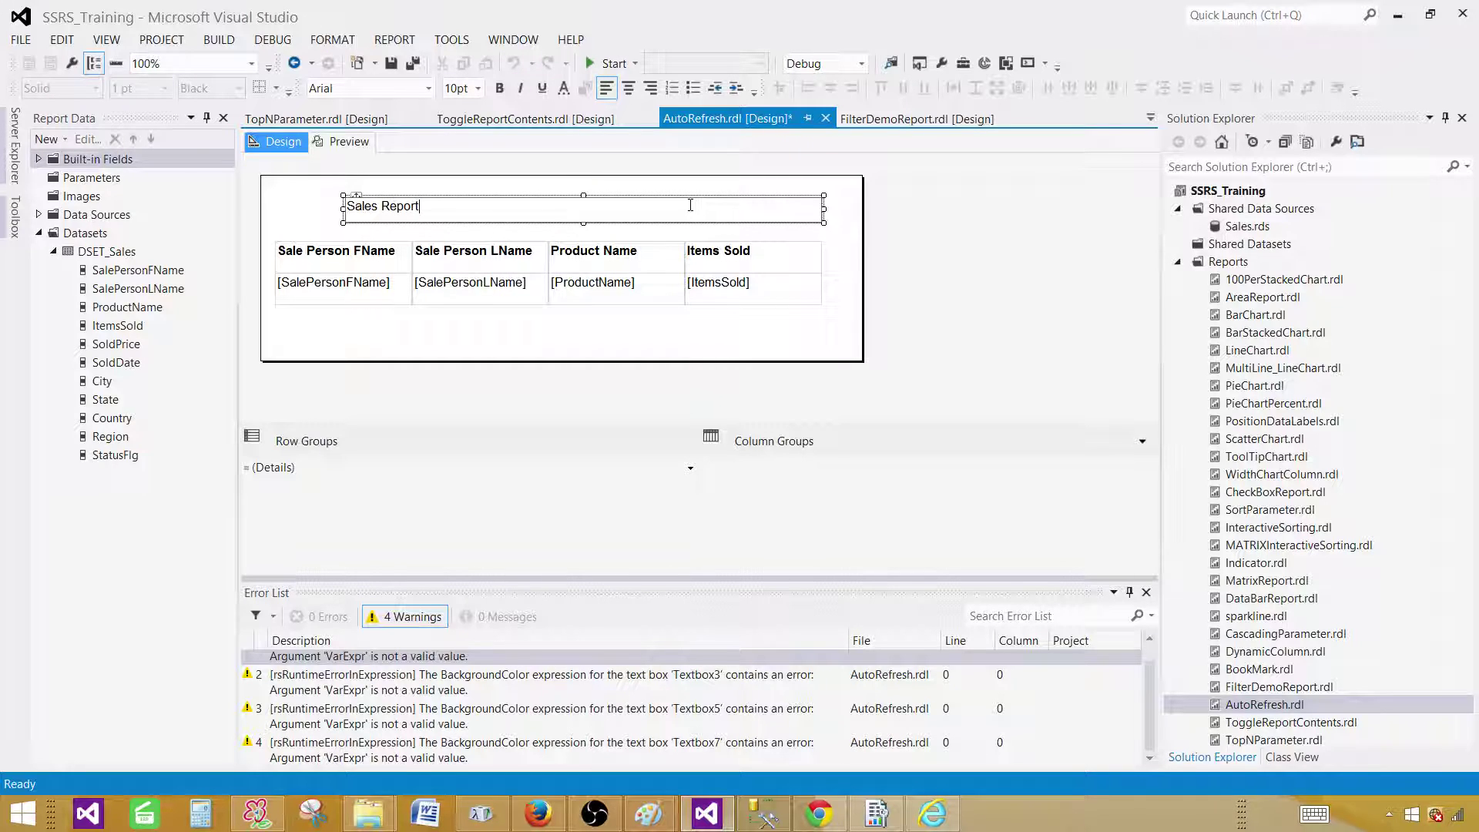
- Make the Sales Report title bold with a red background
left_click(479, 224)
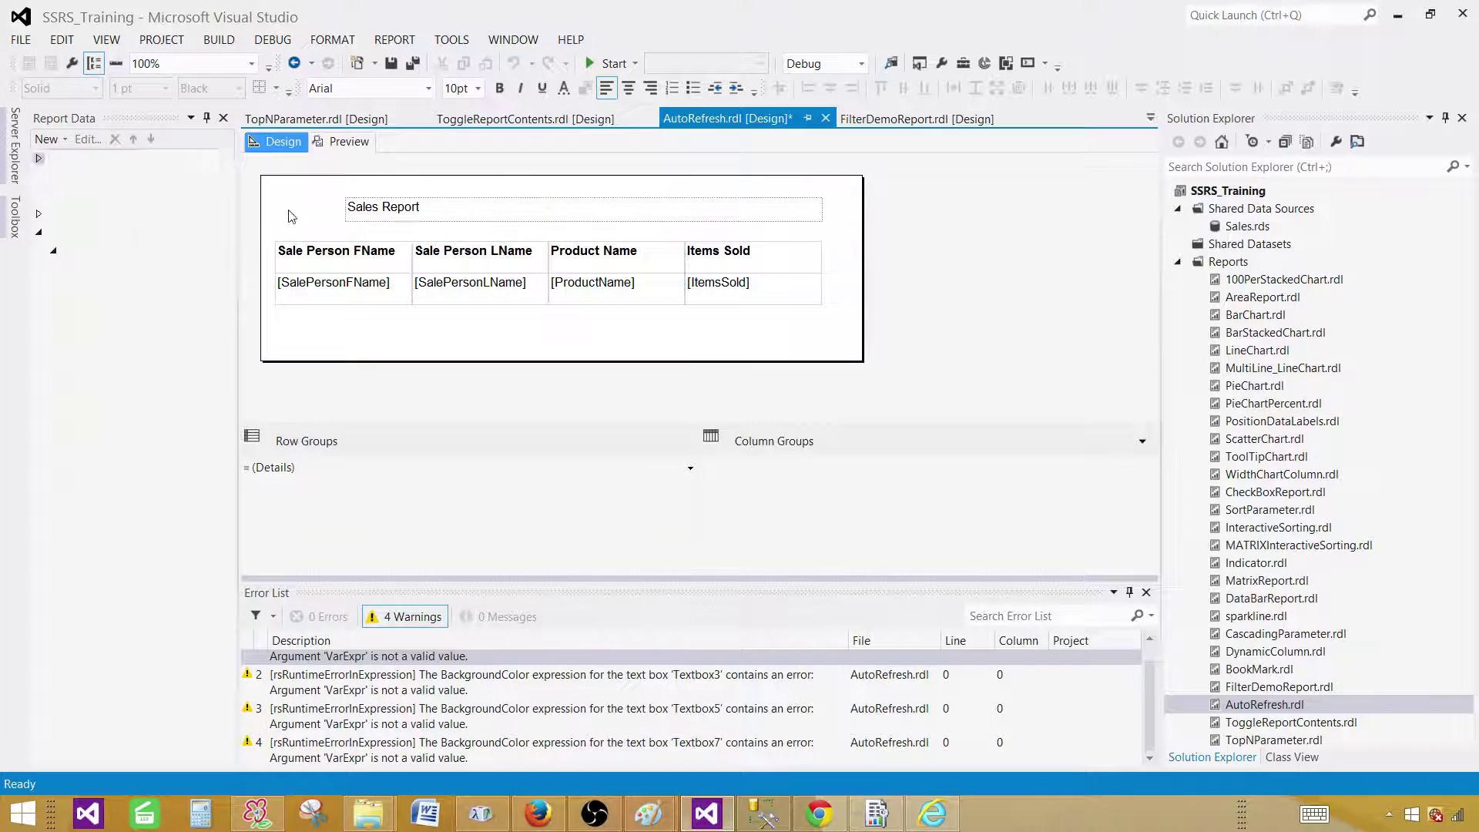
left_click(479, 224)
left_click(499, 88)
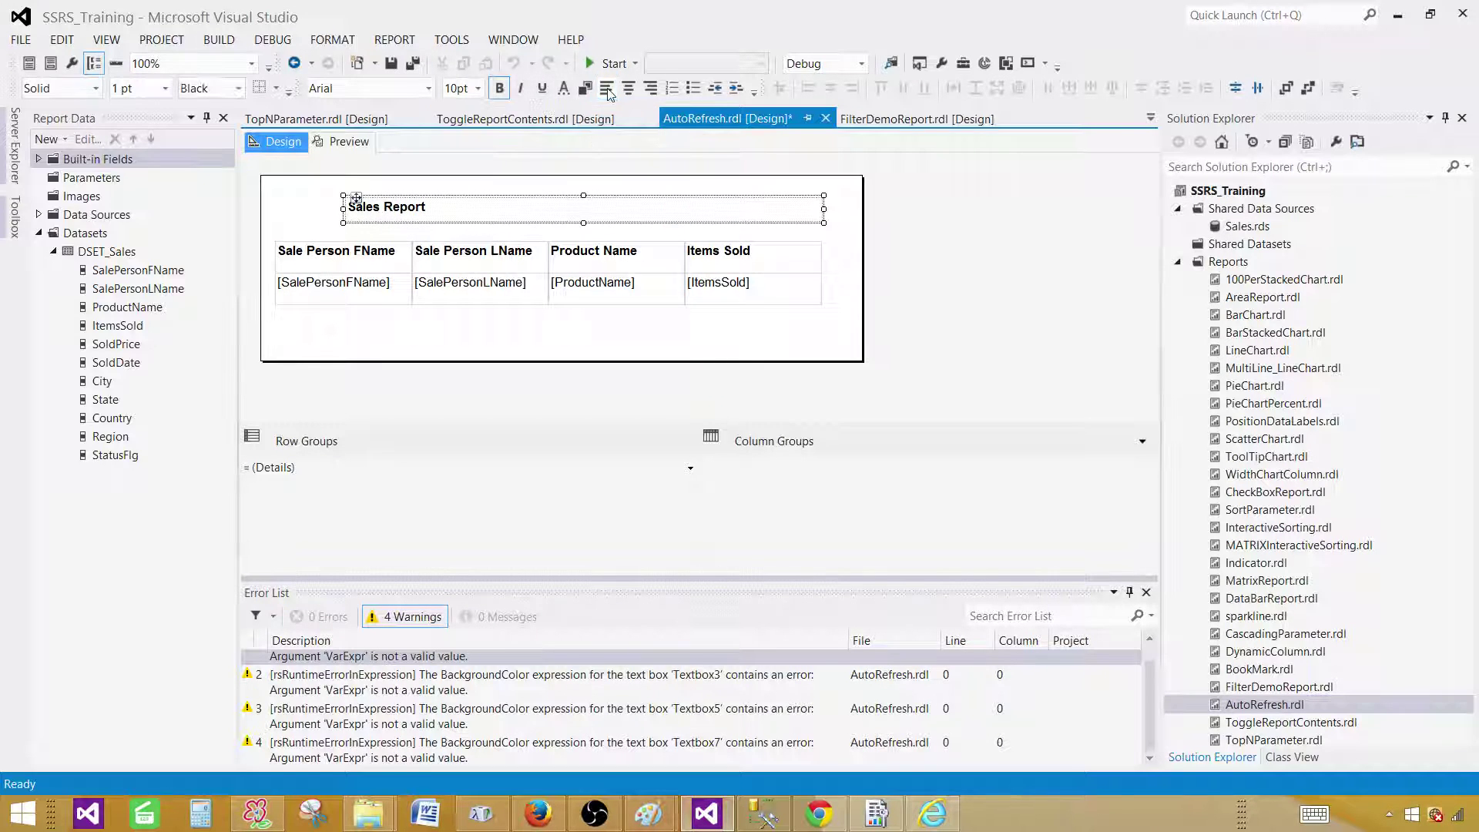
left_click(585, 88)
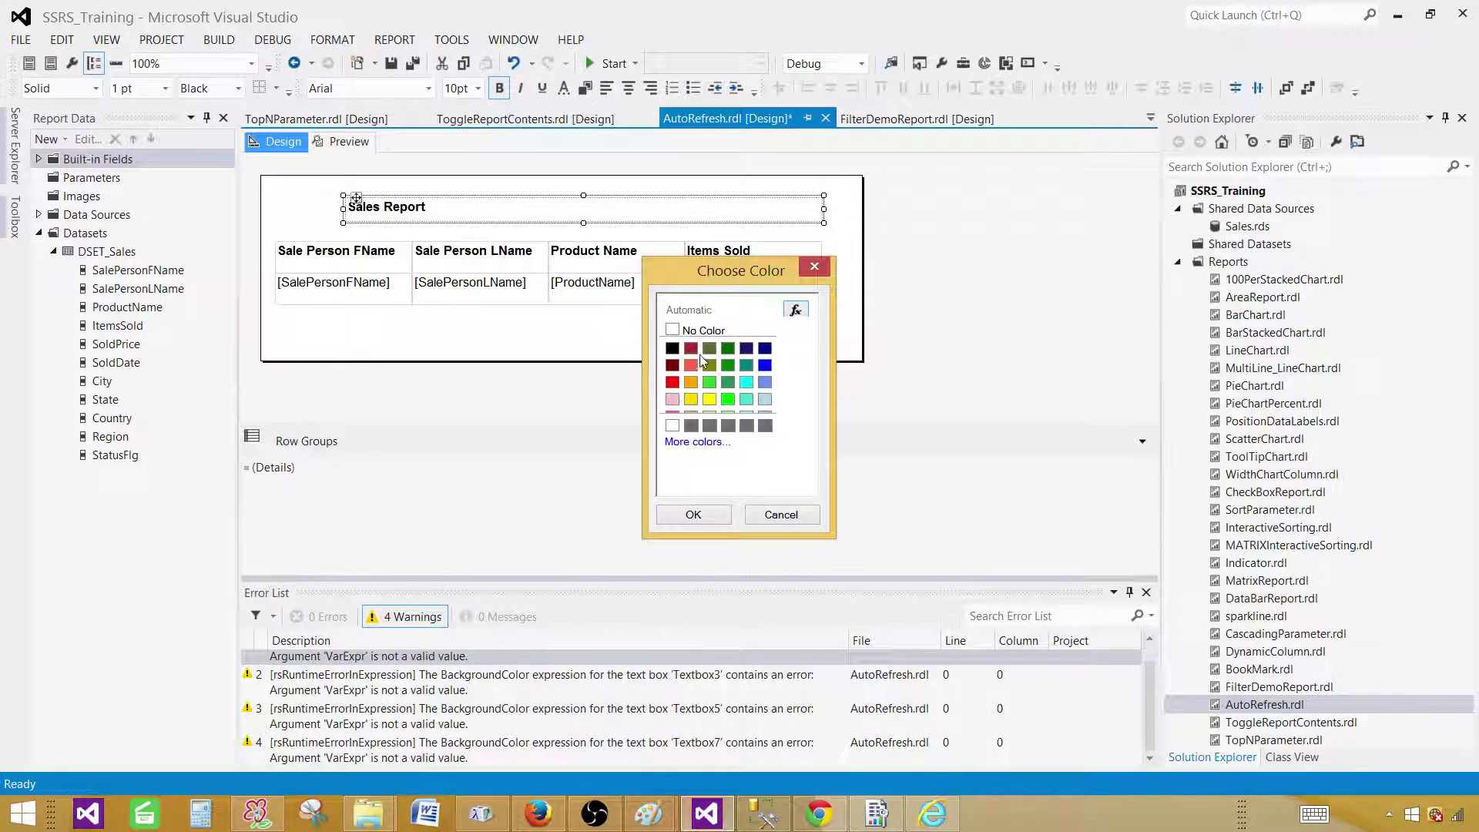
left_click(691, 365)
left_click(693, 515)
left_click(322, 192)
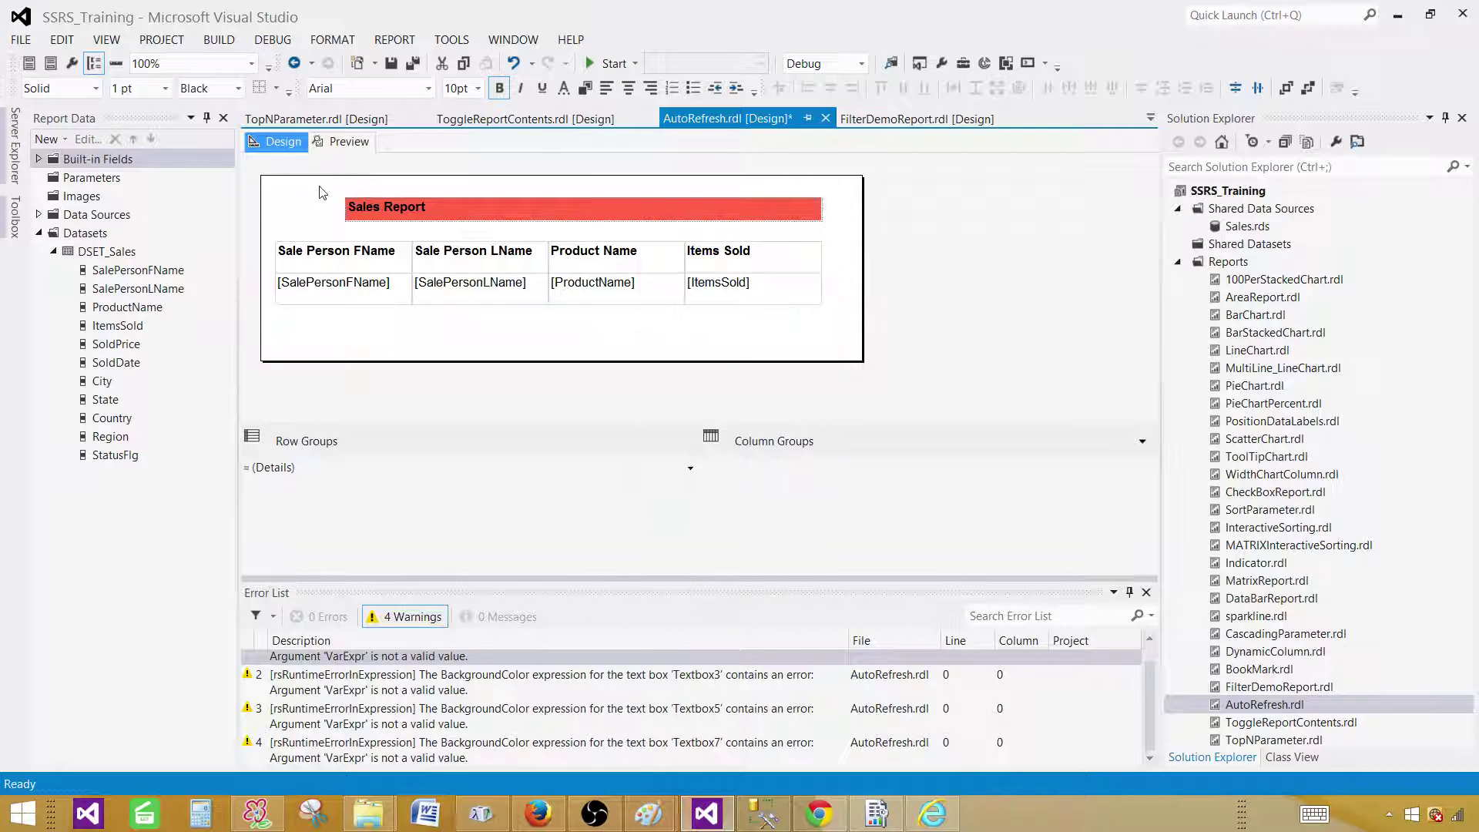
- Preview the report, save all, and drag the title left to align with the table
left_click(349, 143)
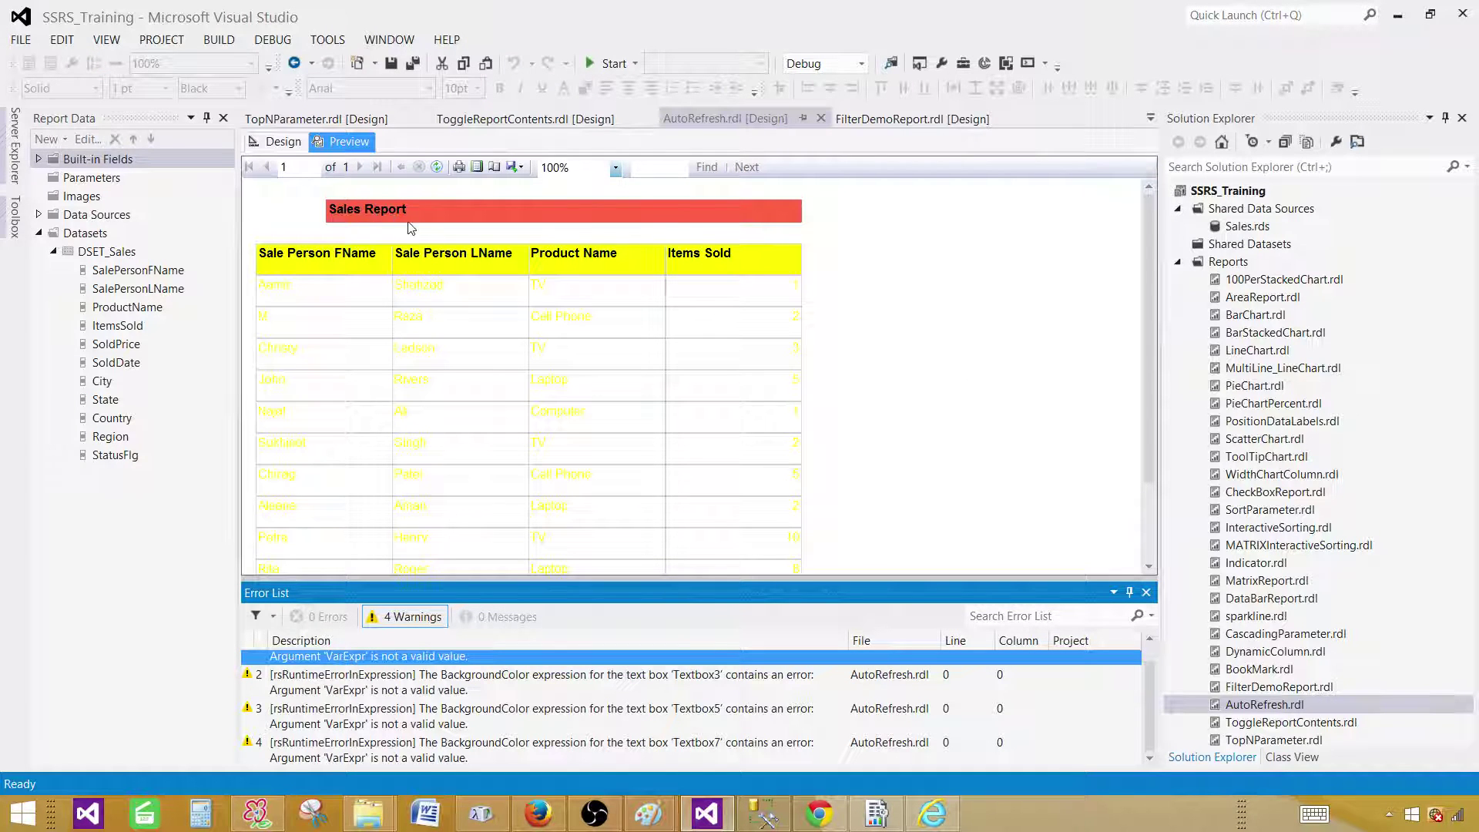
left_click(283, 141)
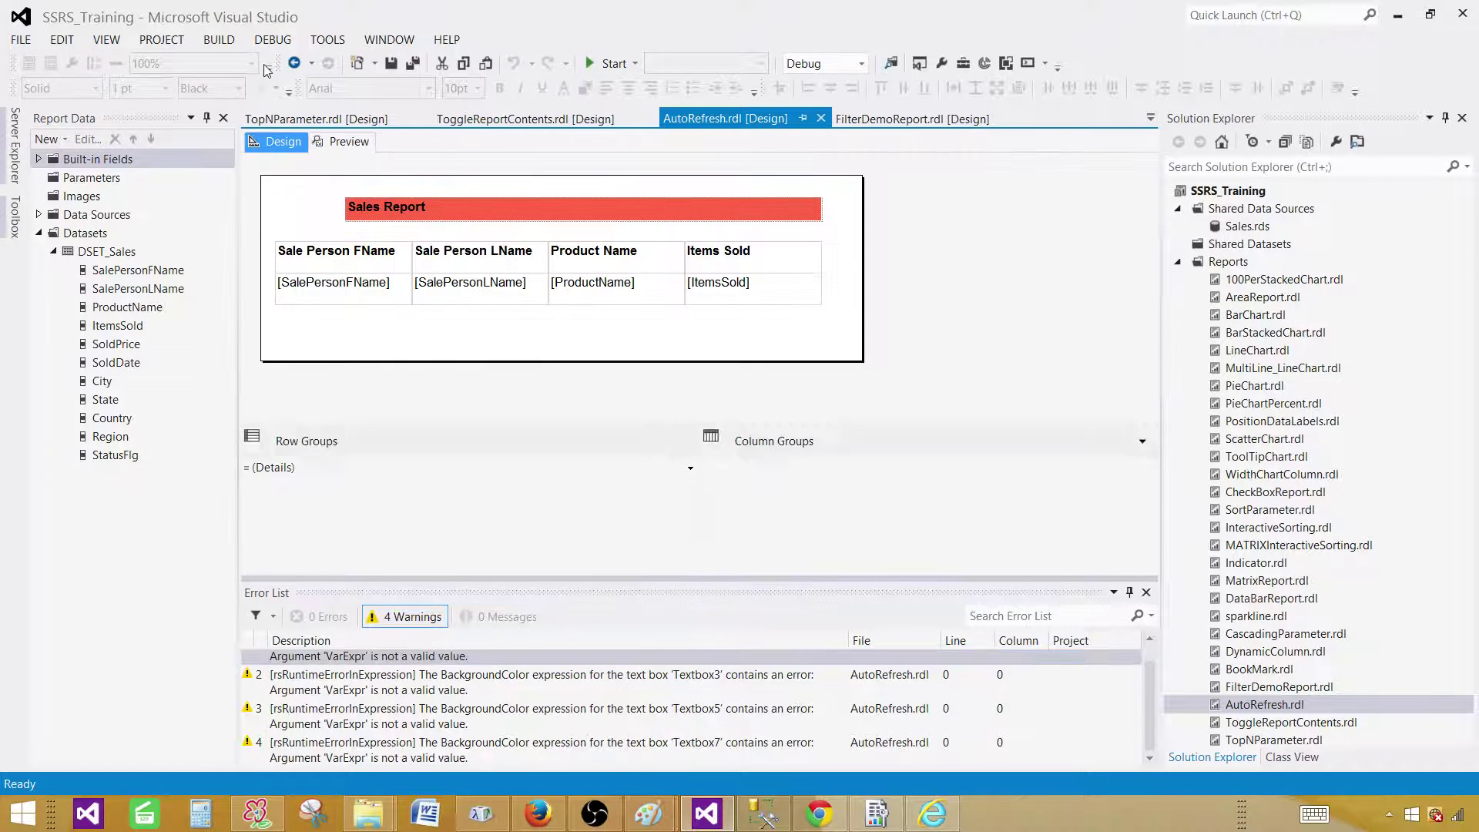
left_click(412, 63)
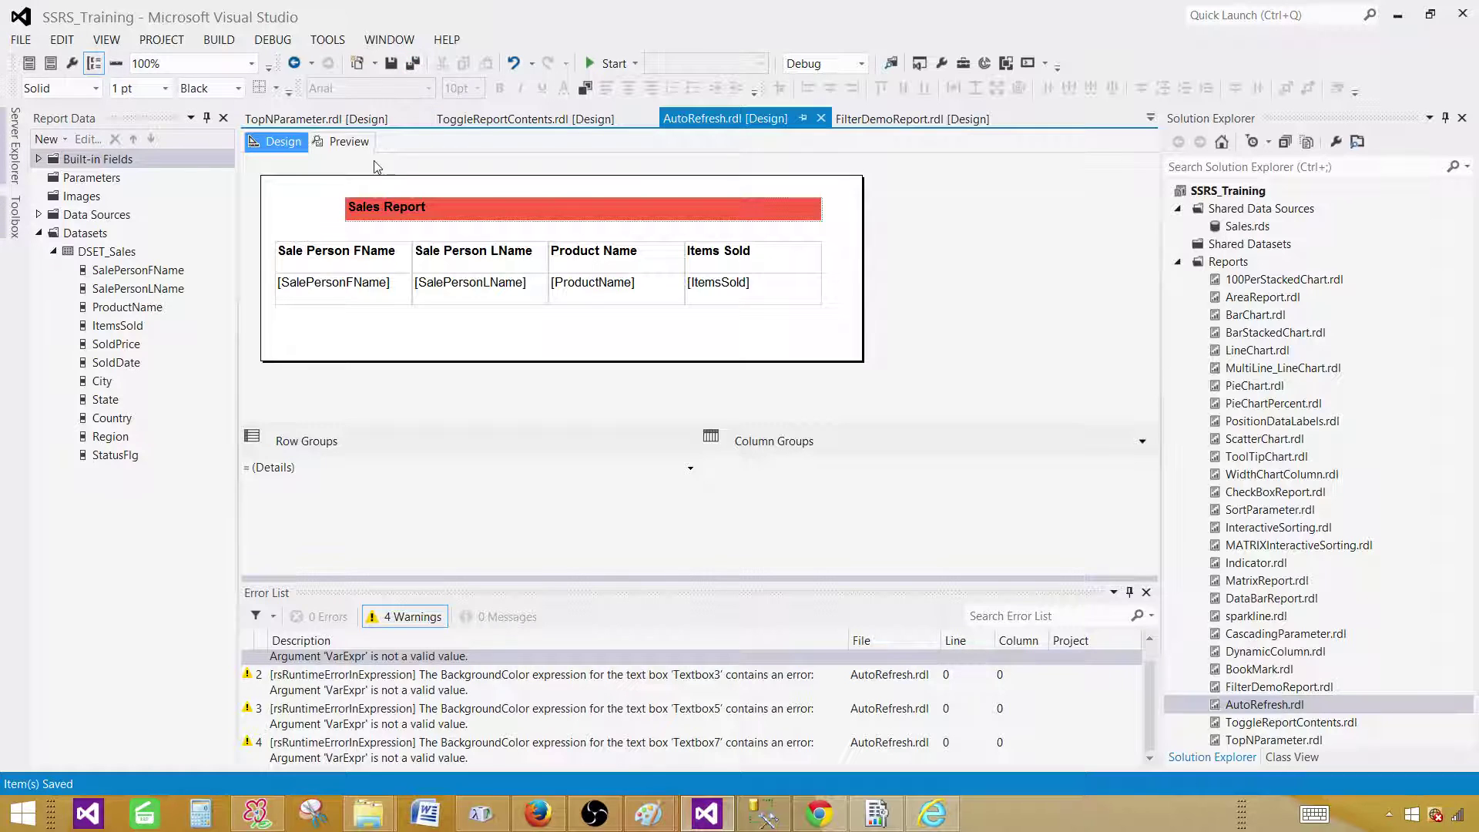
left_click_drag(346, 198, 285, 199)
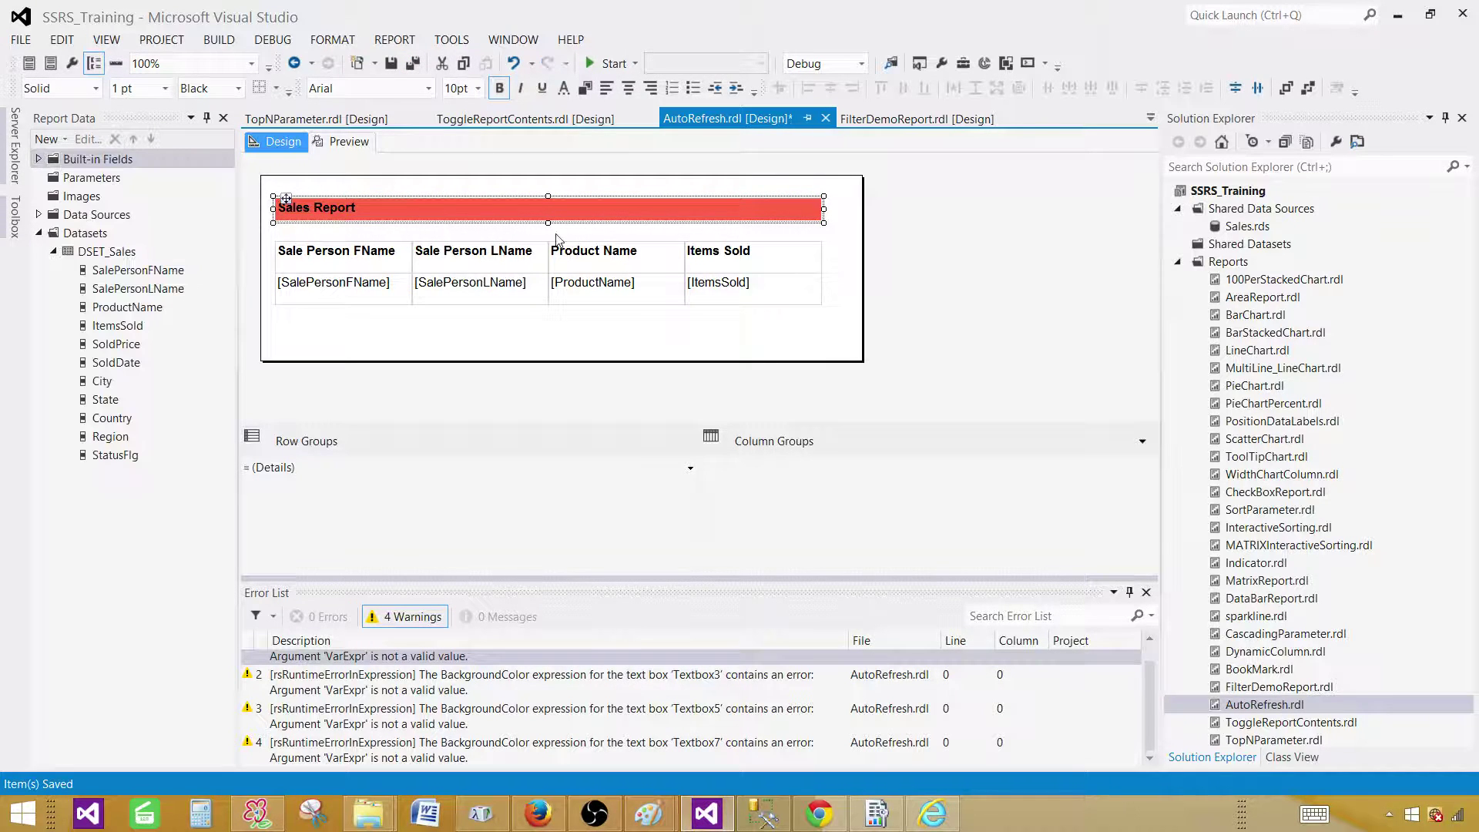
left_click(361, 144)
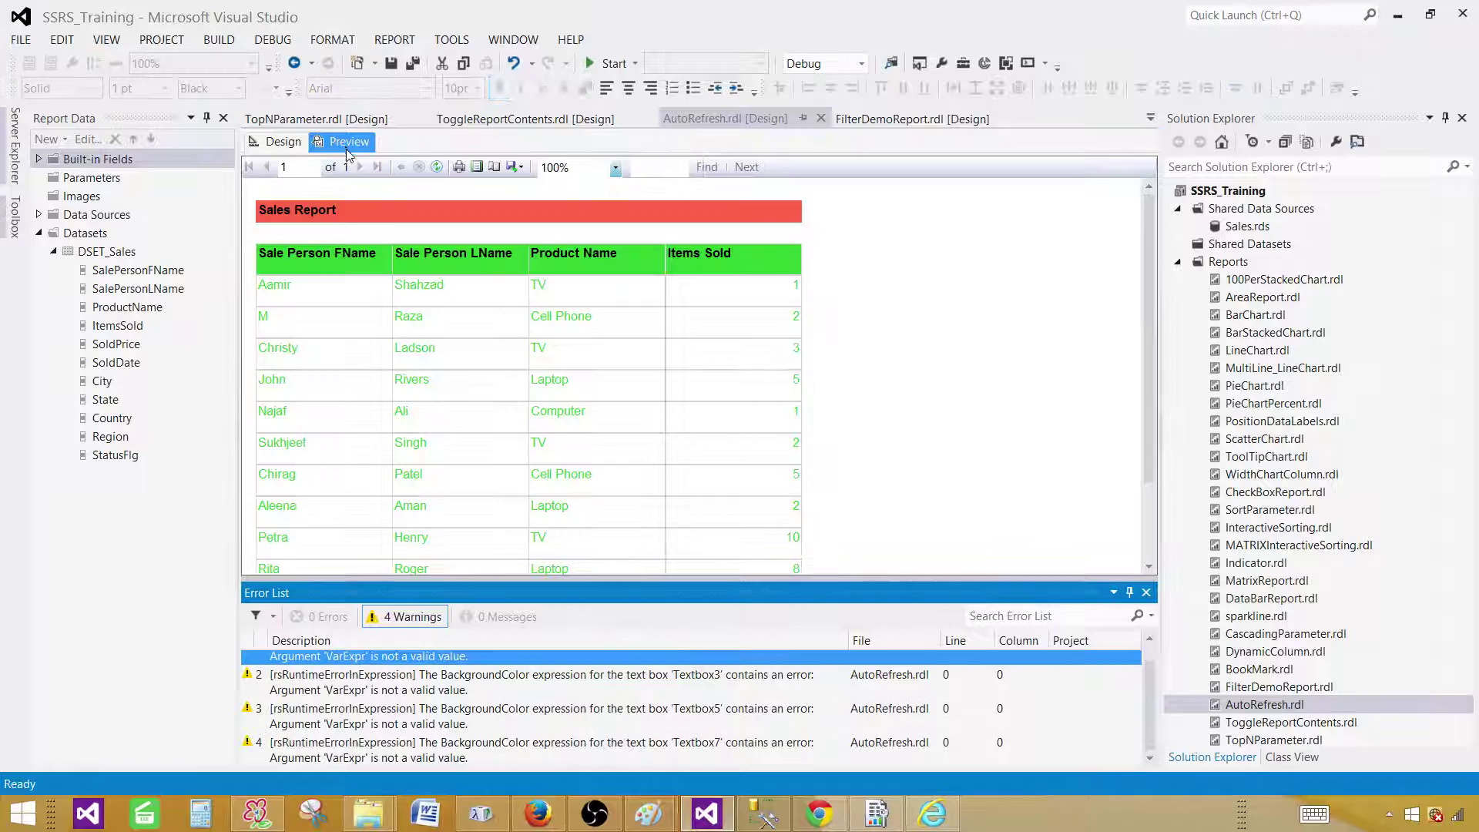
- Move the red Sales Report title down onto the table's top, preview it, and build the project
left_click(413, 64)
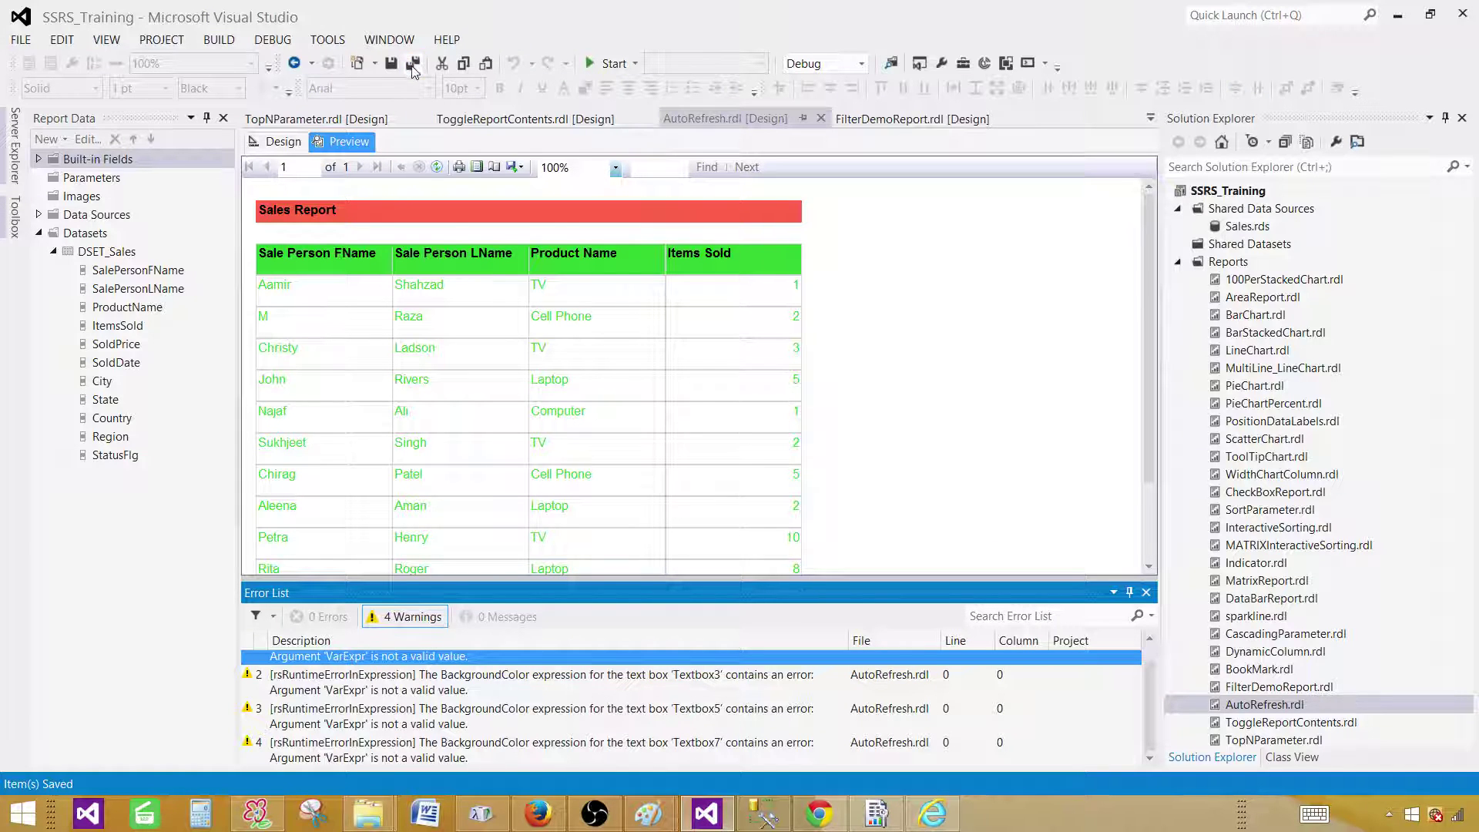
left_click(284, 142)
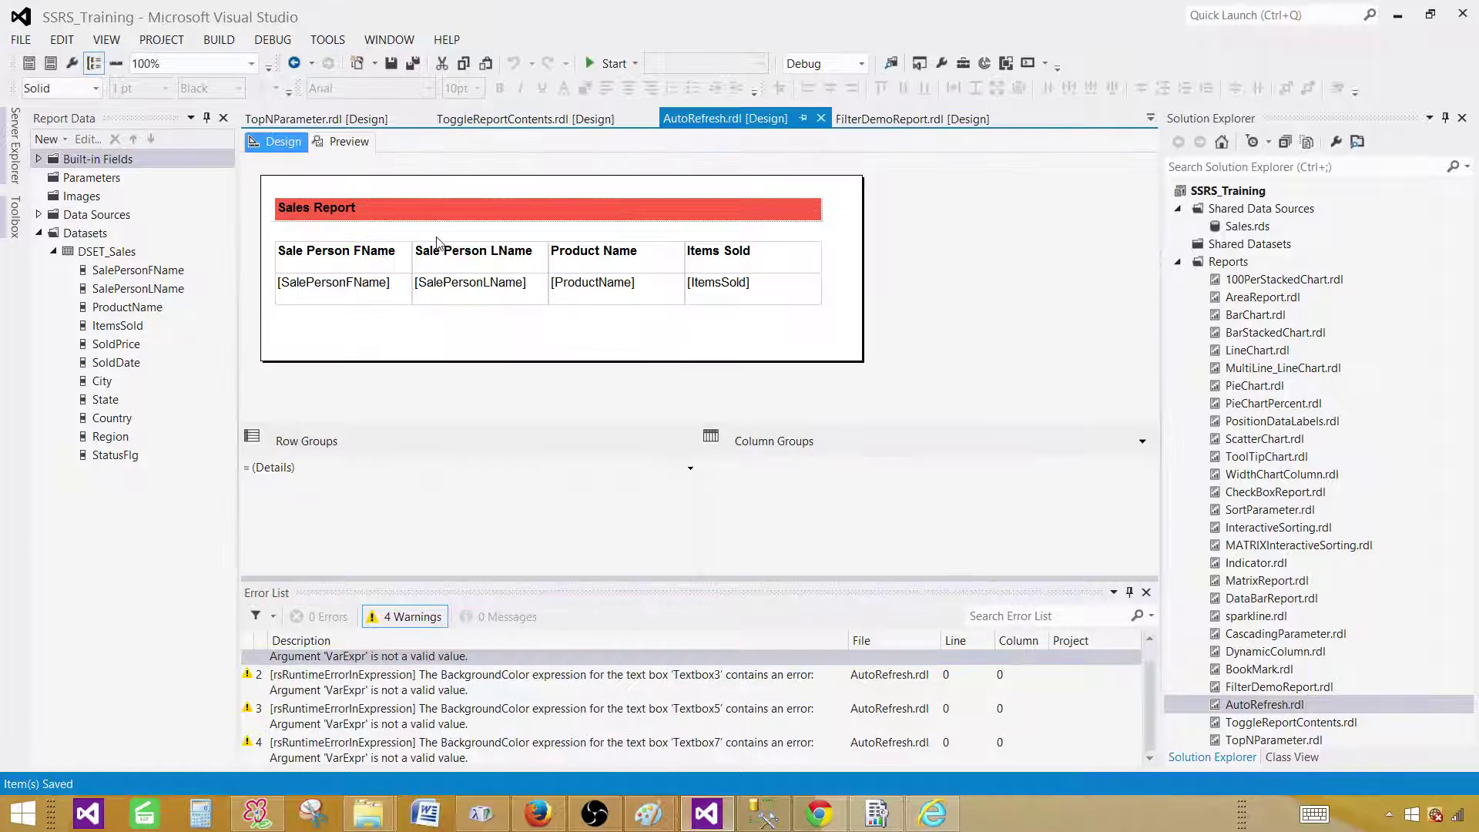
left_click(383, 219)
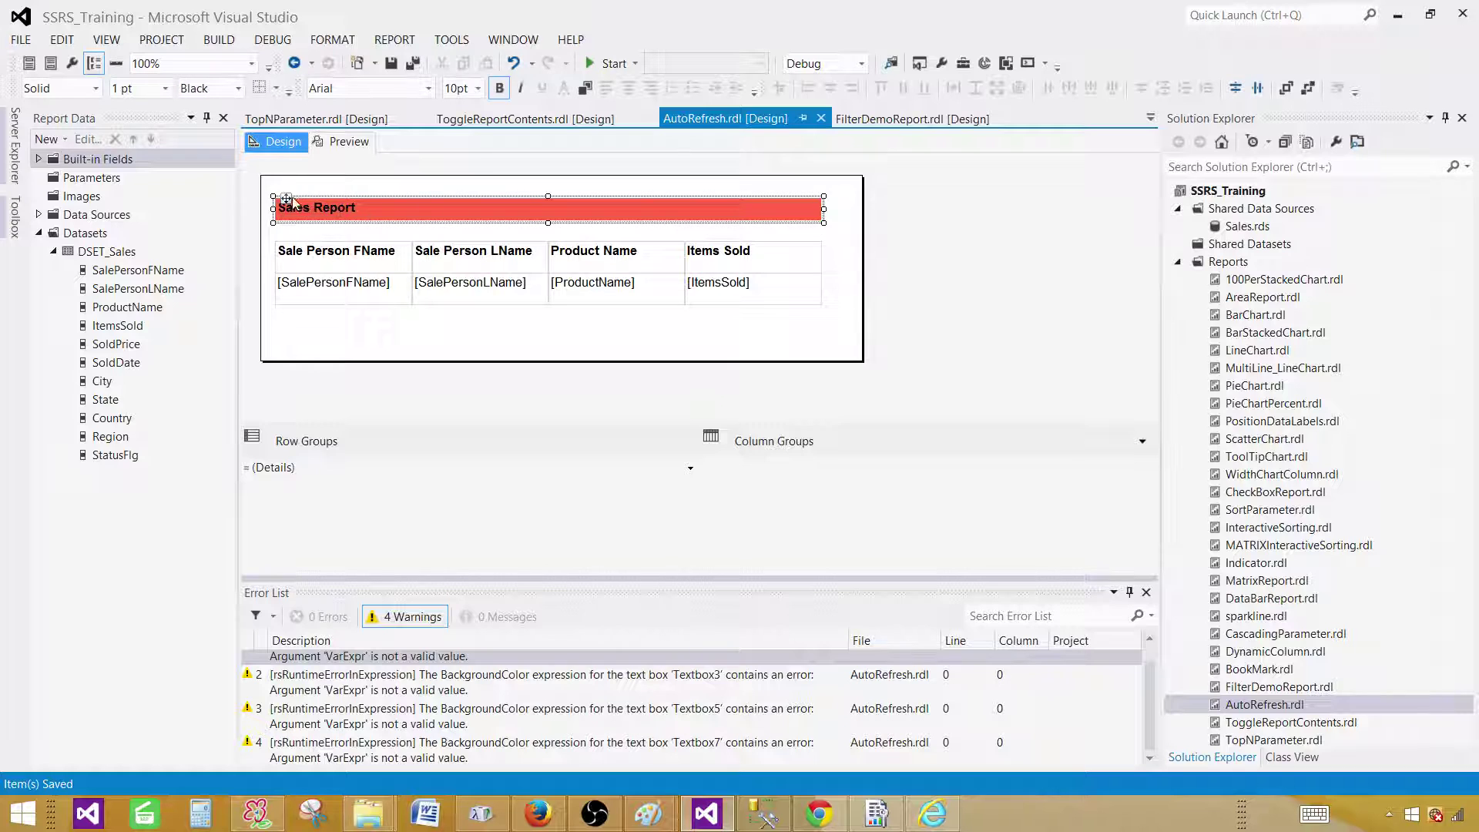
left_click_drag(286, 199, 288, 219)
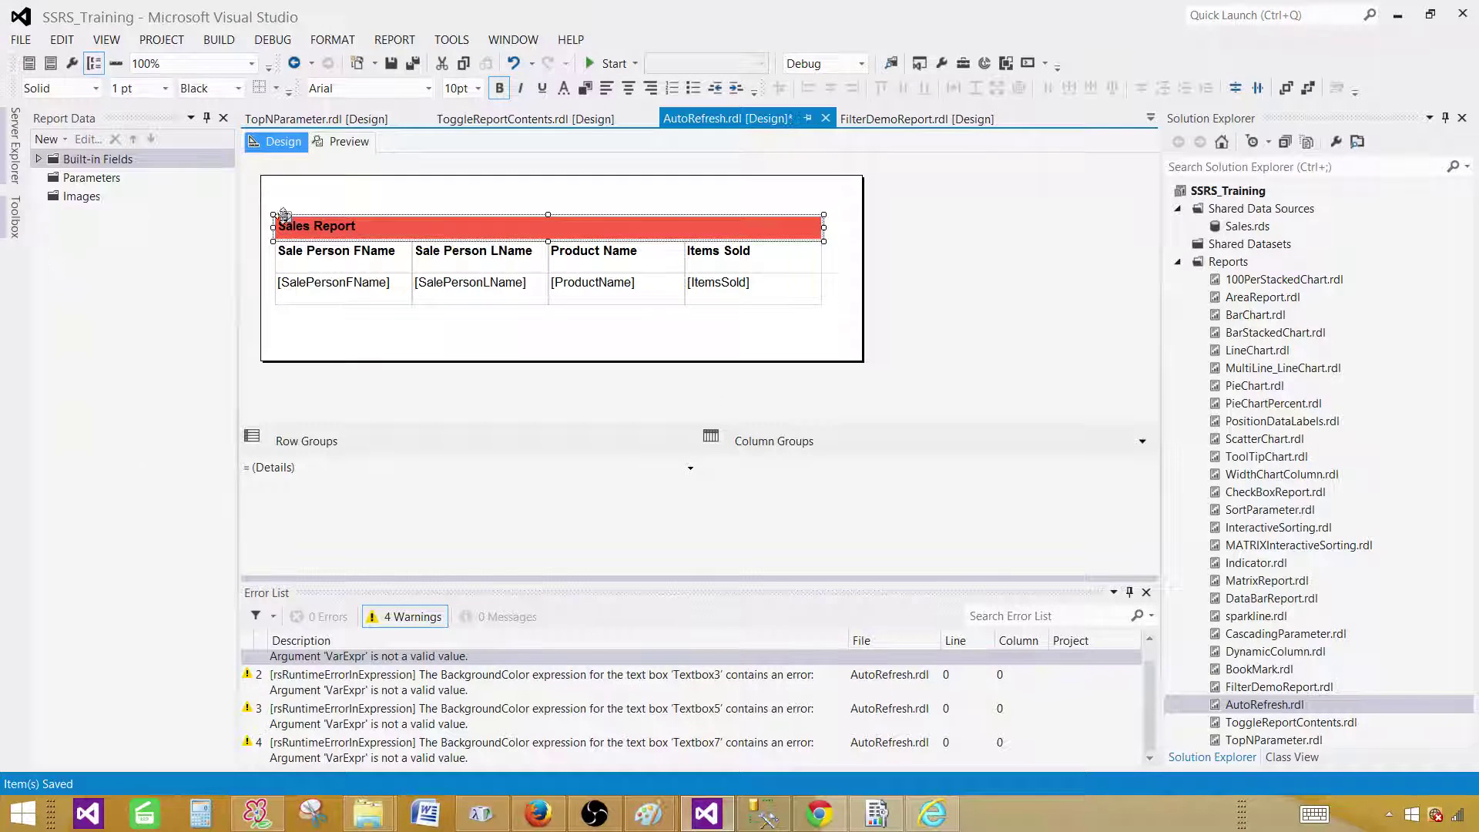
left_click(471, 231)
left_click(358, 143)
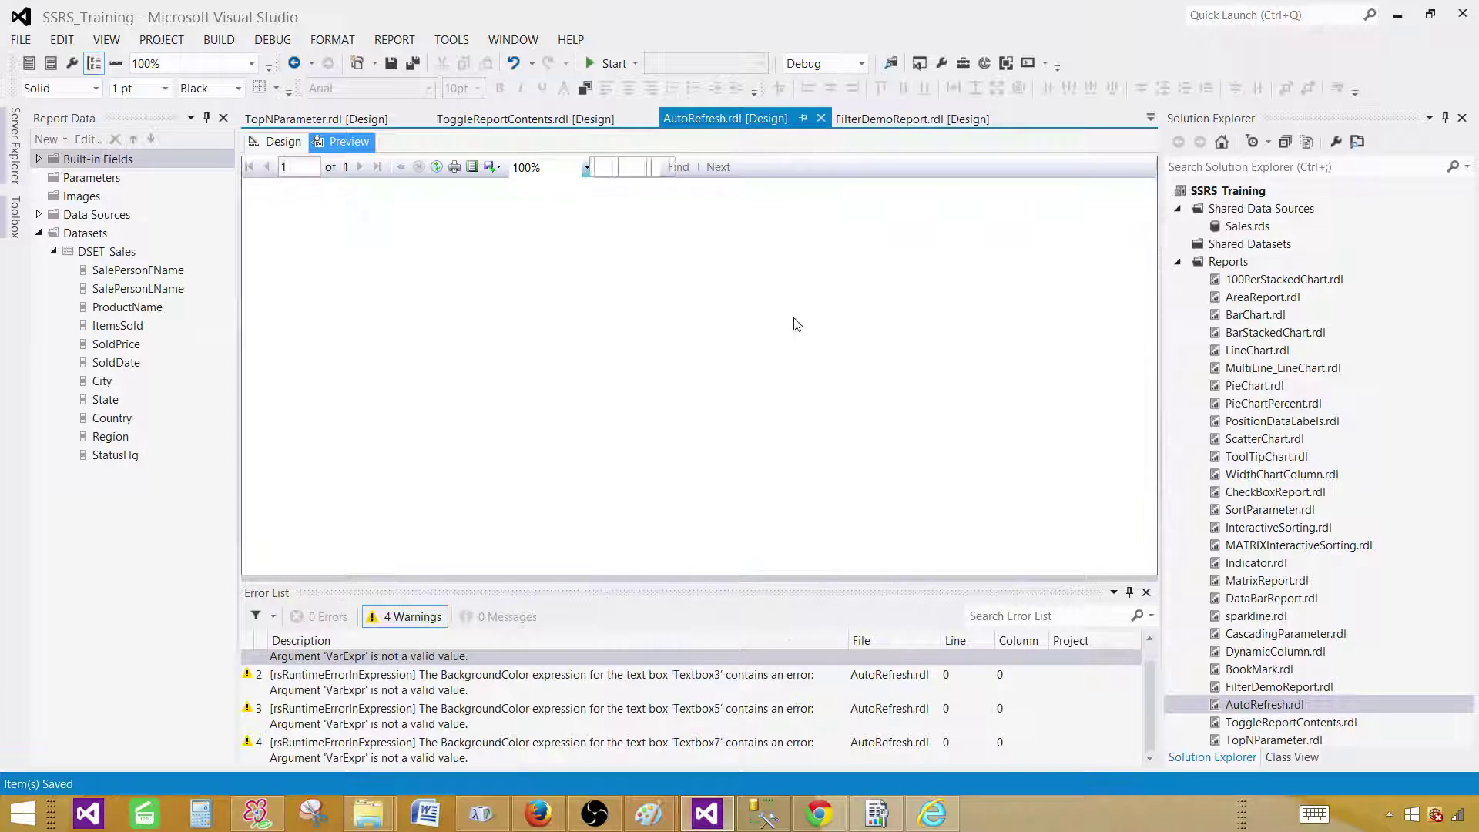
left_click(219, 39)
left_click(246, 56)
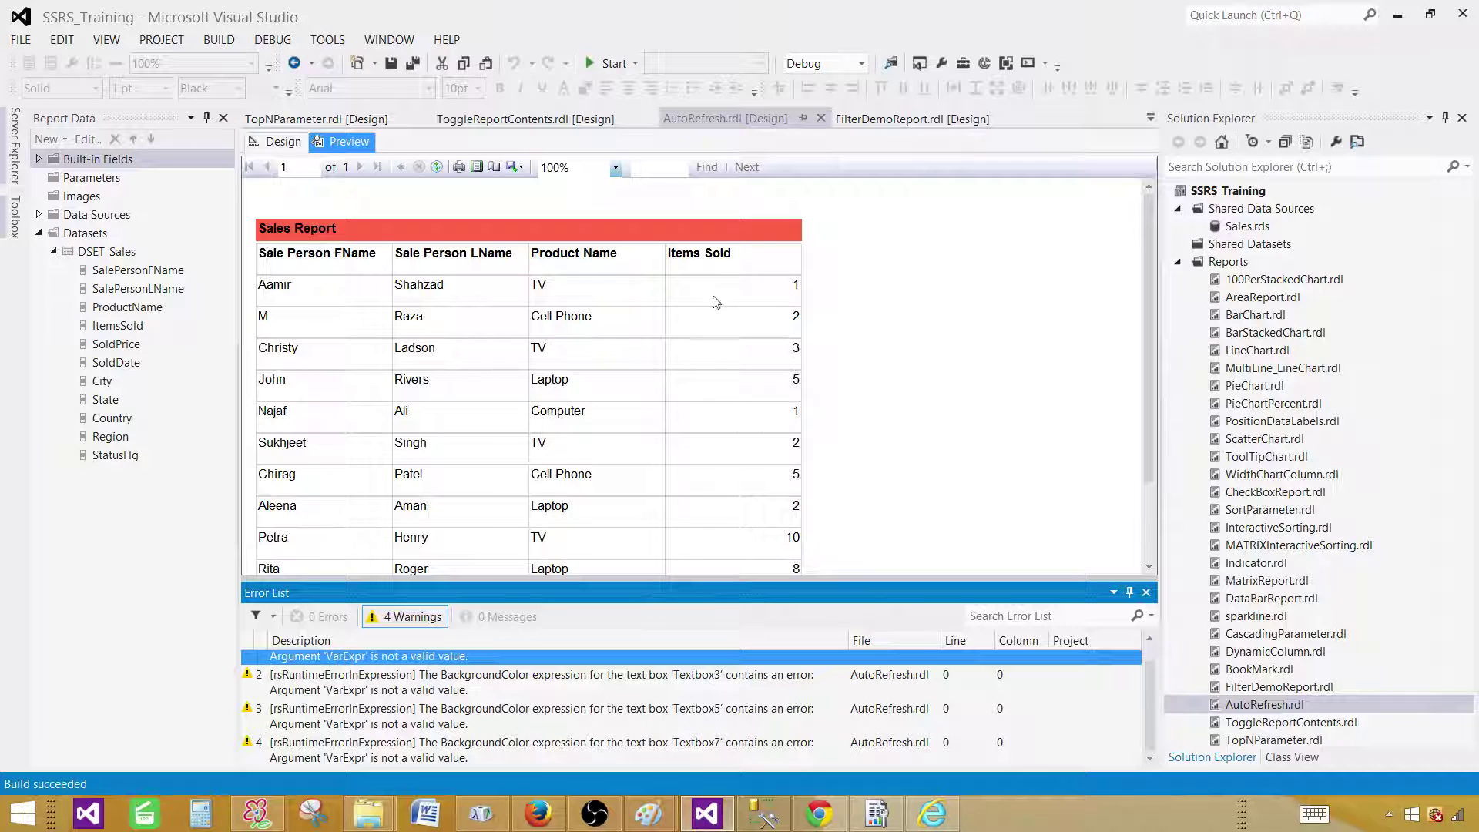
- Copy the SSRS_Training project's FullPath from its Properties window
left_click(279, 147)
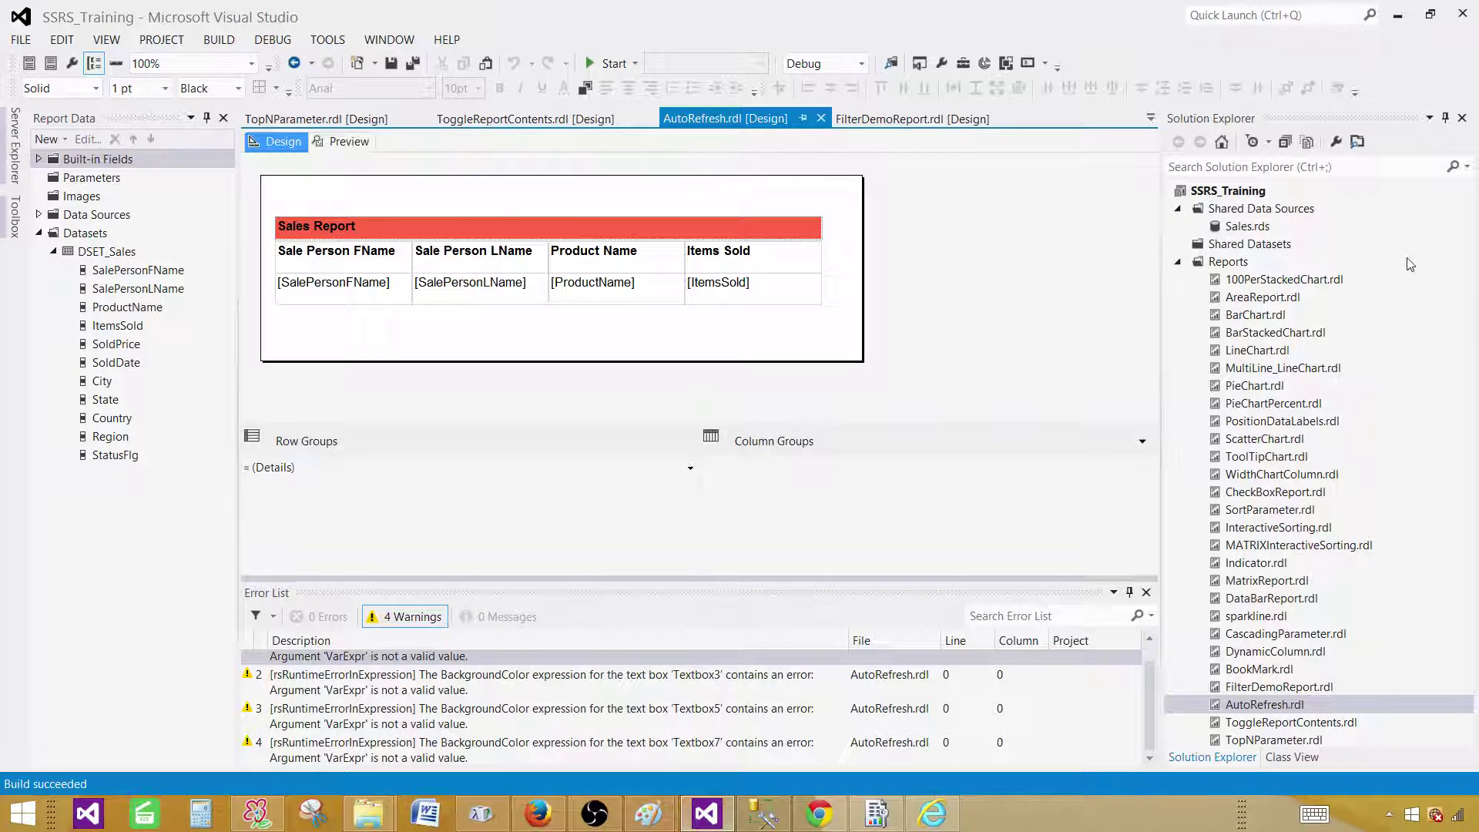
left_click(1244, 262)
right_click(1244, 262)
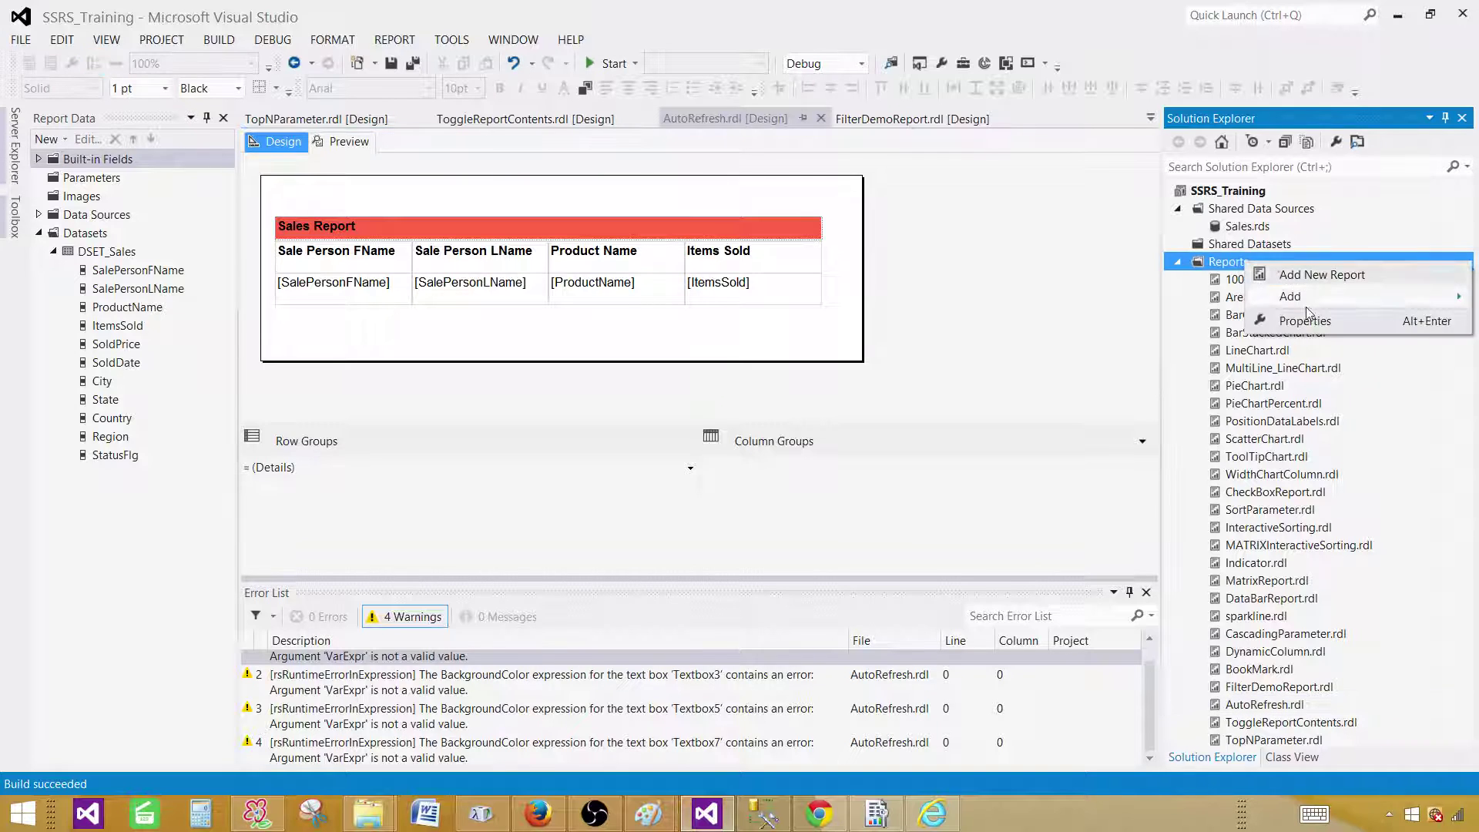
left_click(1319, 327)
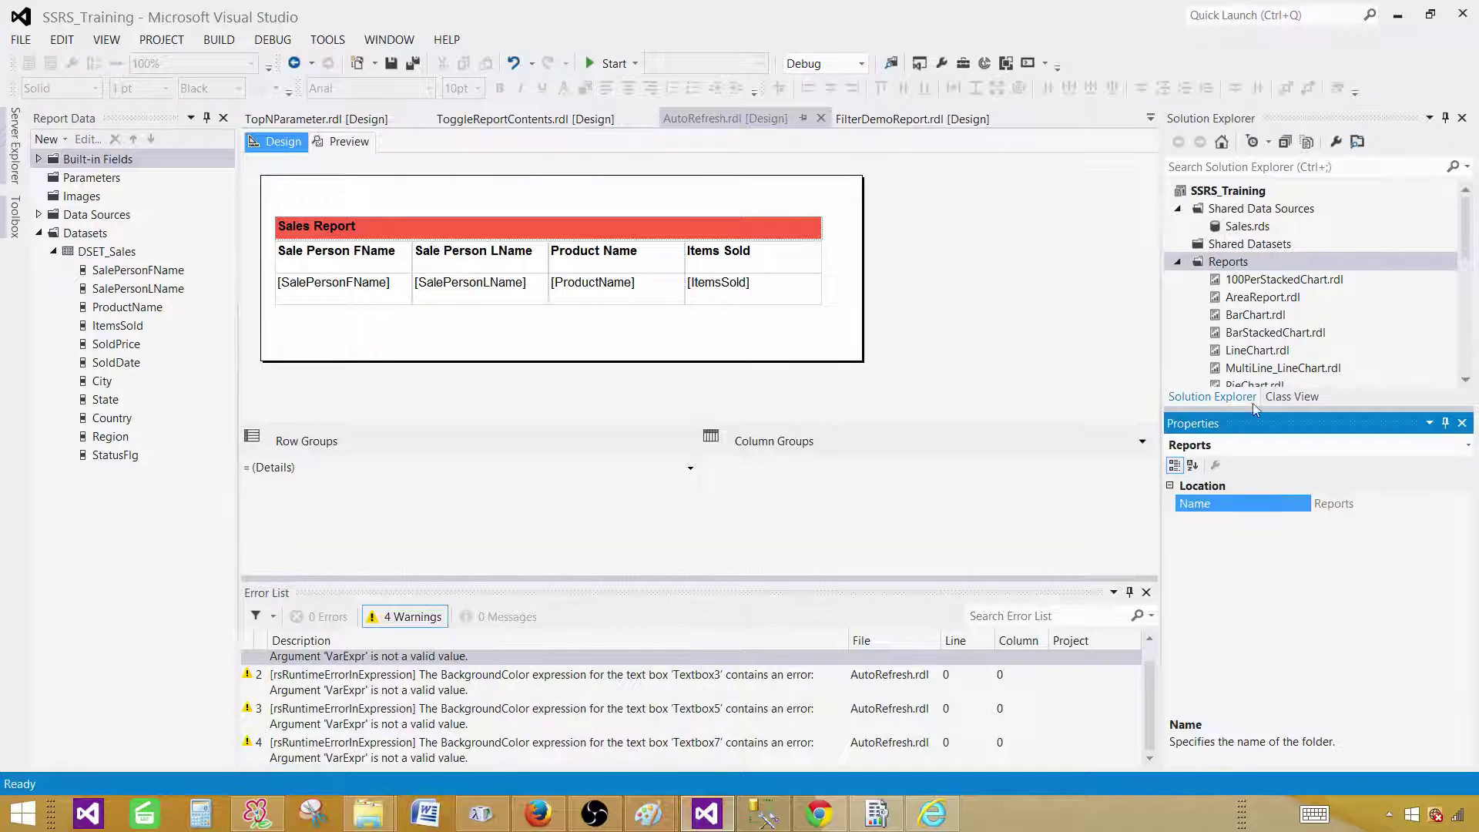
left_click(1244, 245)
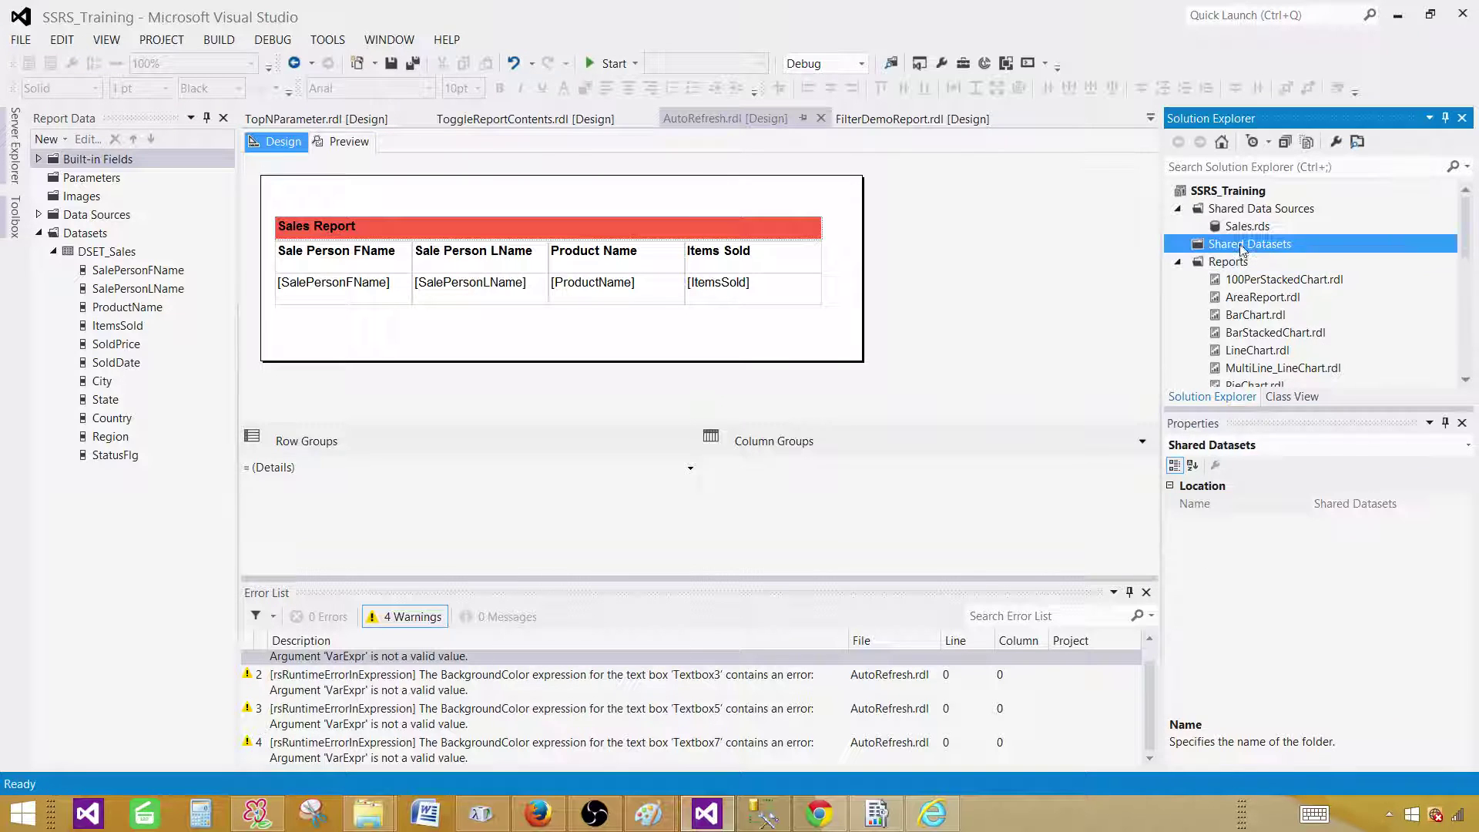
left_click(1242, 193)
left_click(1382, 508)
right_click(1361, 505)
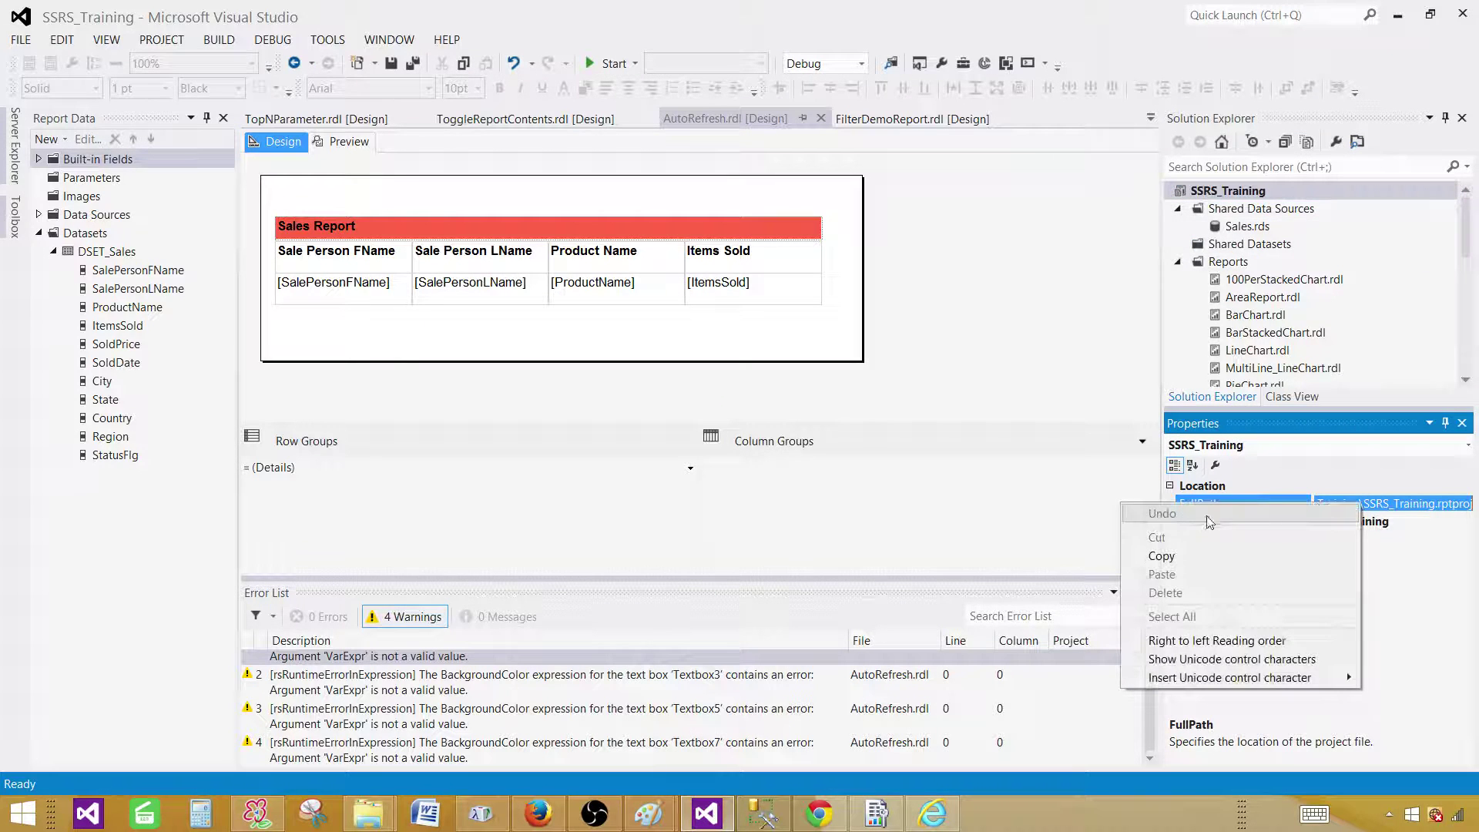
left_click(1171, 558)
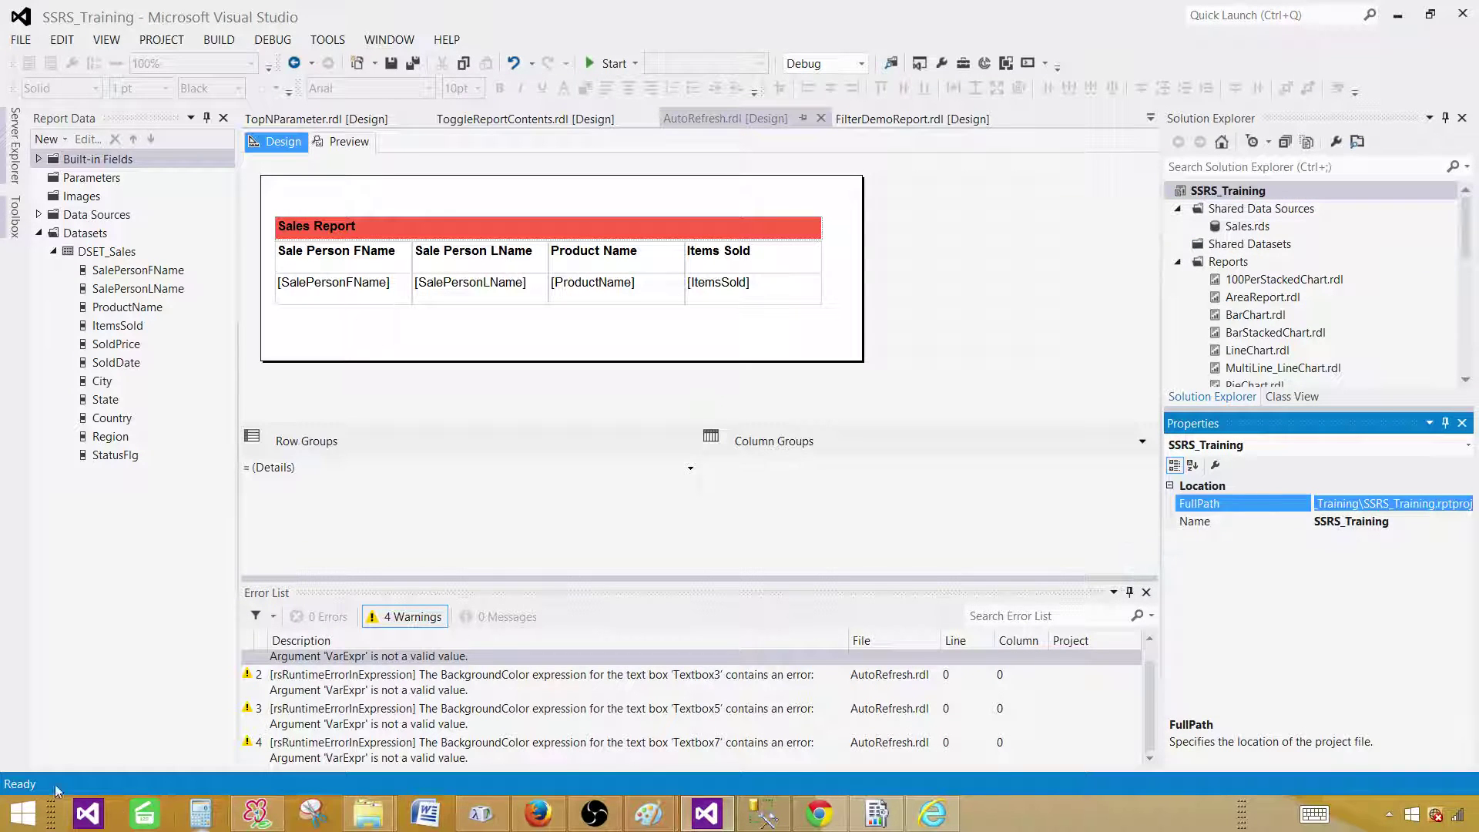
- Paste the path into the Run box, trim off the file name, and open the project folder
right_click(27, 812)
left_click(86, 764)
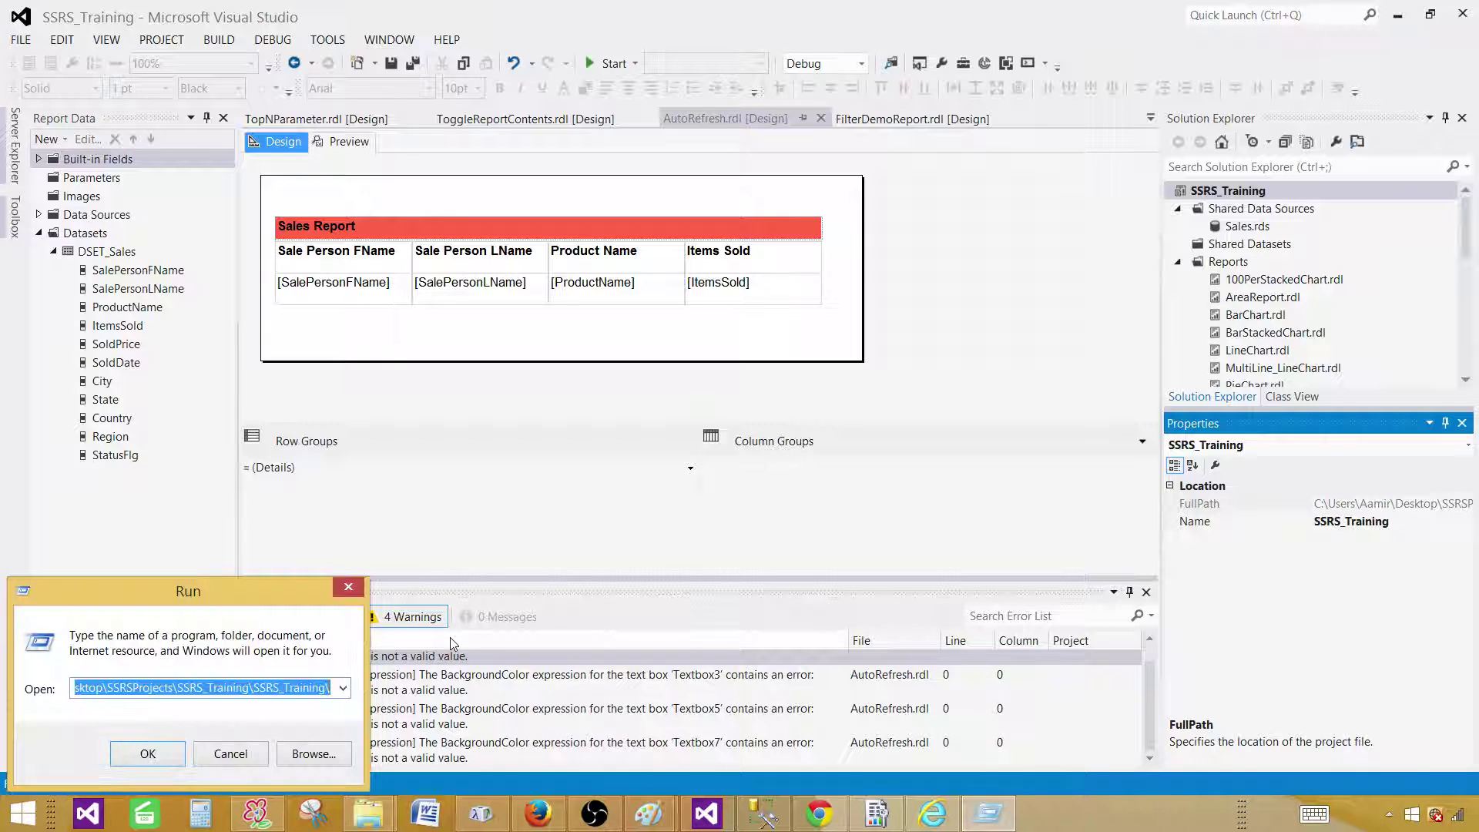
key("ctrl+v")
key("BackSpace")
key("BackSpace")
key("BackSpace")
key("BackSpace")
key("BackSpace")
key("BackSpace")
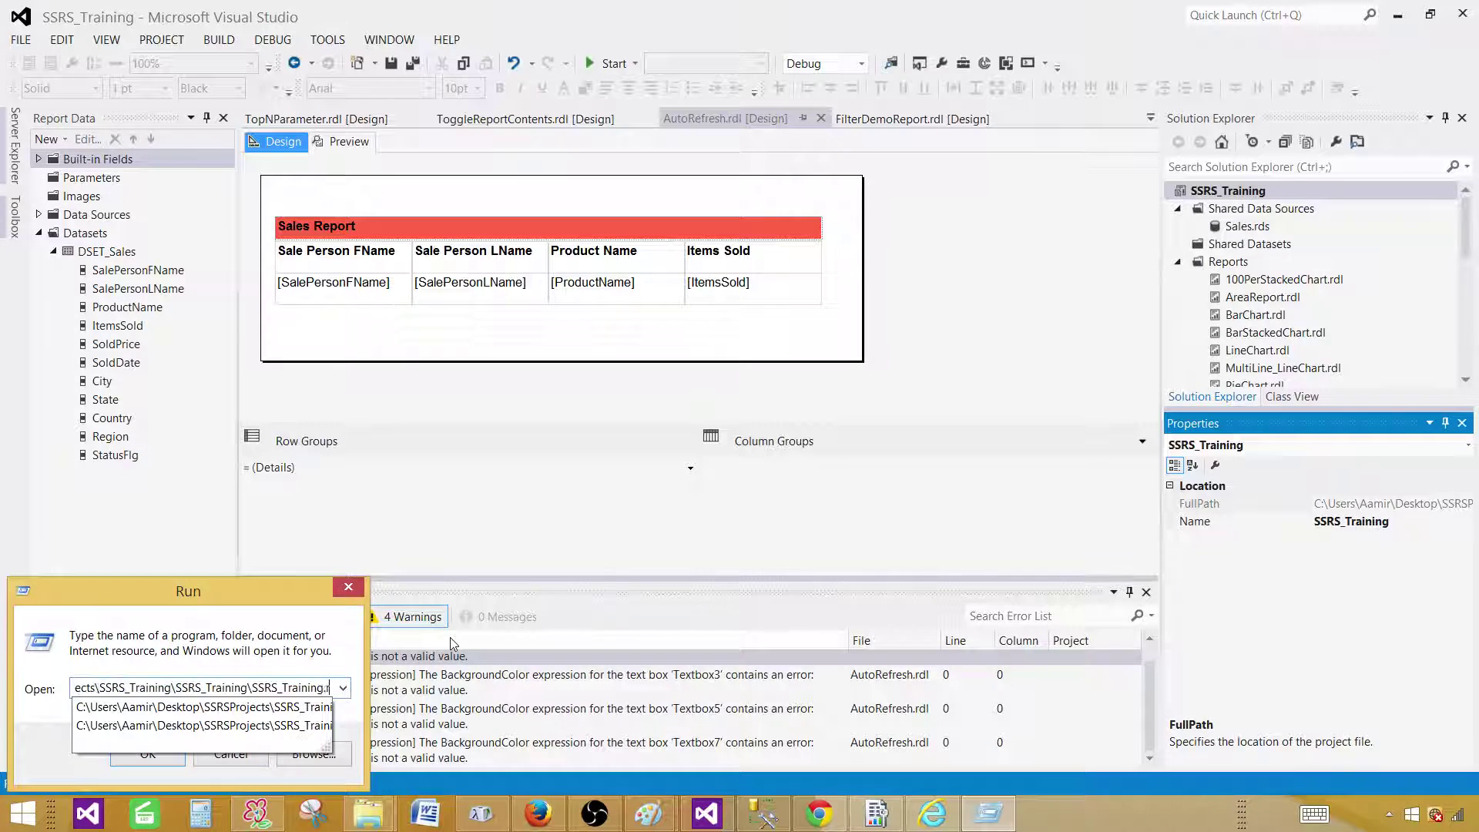
key("BackSpace")
key("BackSpace")
key("BackSpace")
key("BackSpace")
key("BackSpace")
key("BackSpace")
key("BackSpace")
key("BackSpace")
key("BackSpace")
key("BackSpace")
key("BackSpace")
key("BackSpace")
key("BackSpace")
key("BackSpace")
key("BackSpace")
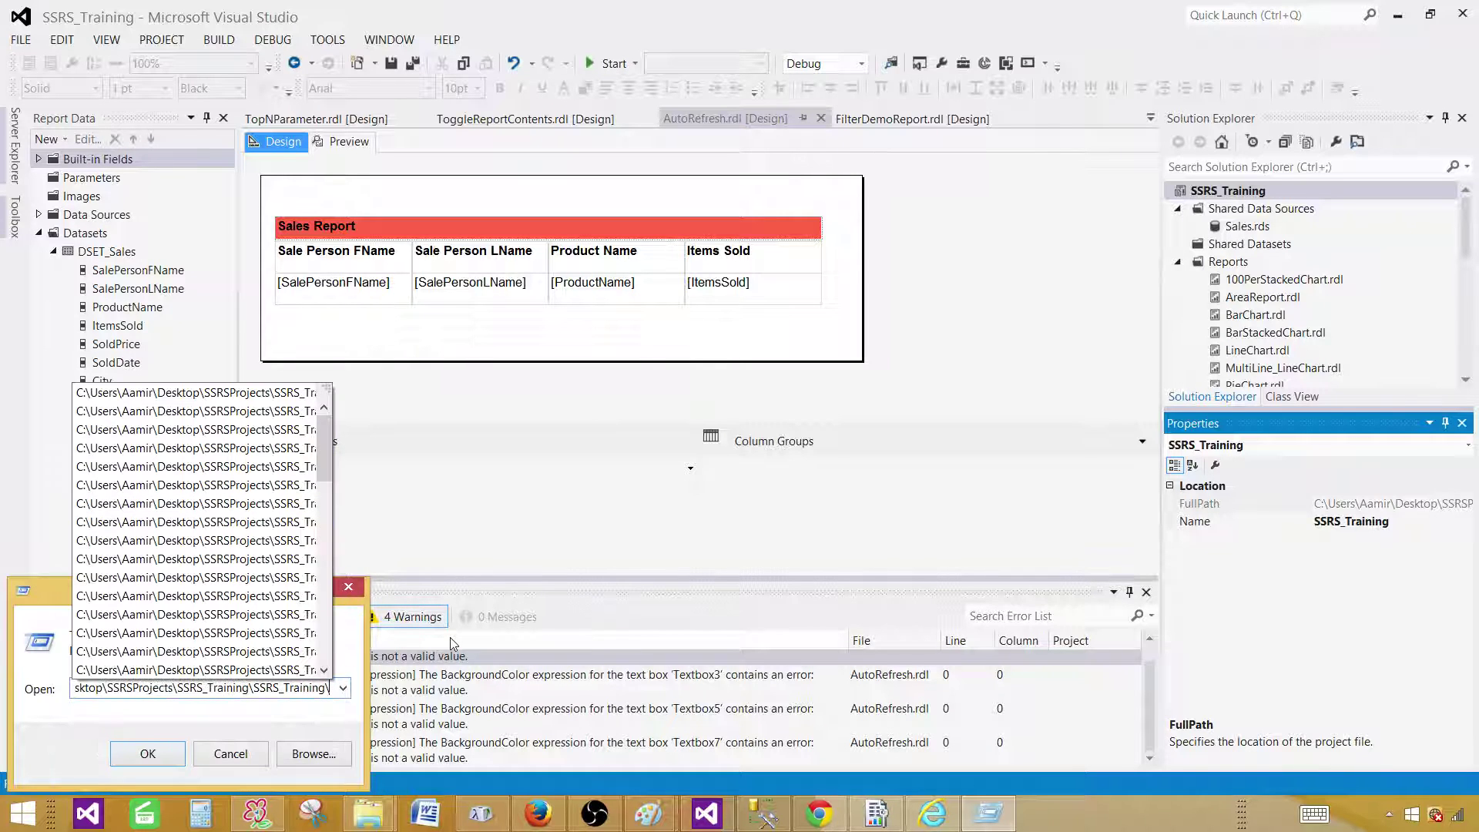
key("Escape")
key("Escape")
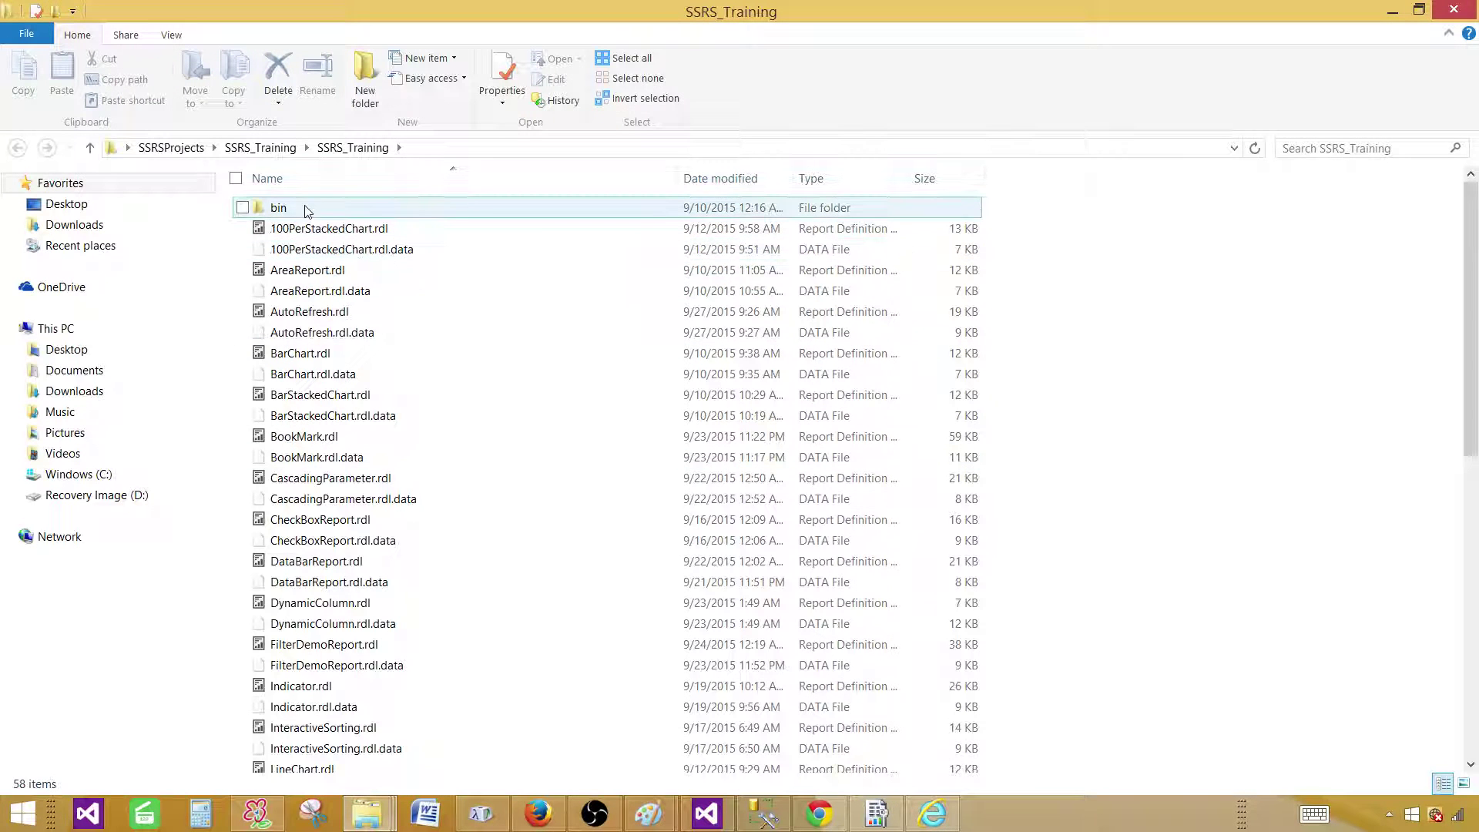
- Open bin\Debug, select AutoRefresh.rdl, and copy the Debug folder's full path from the address bar
double_click(303, 211)
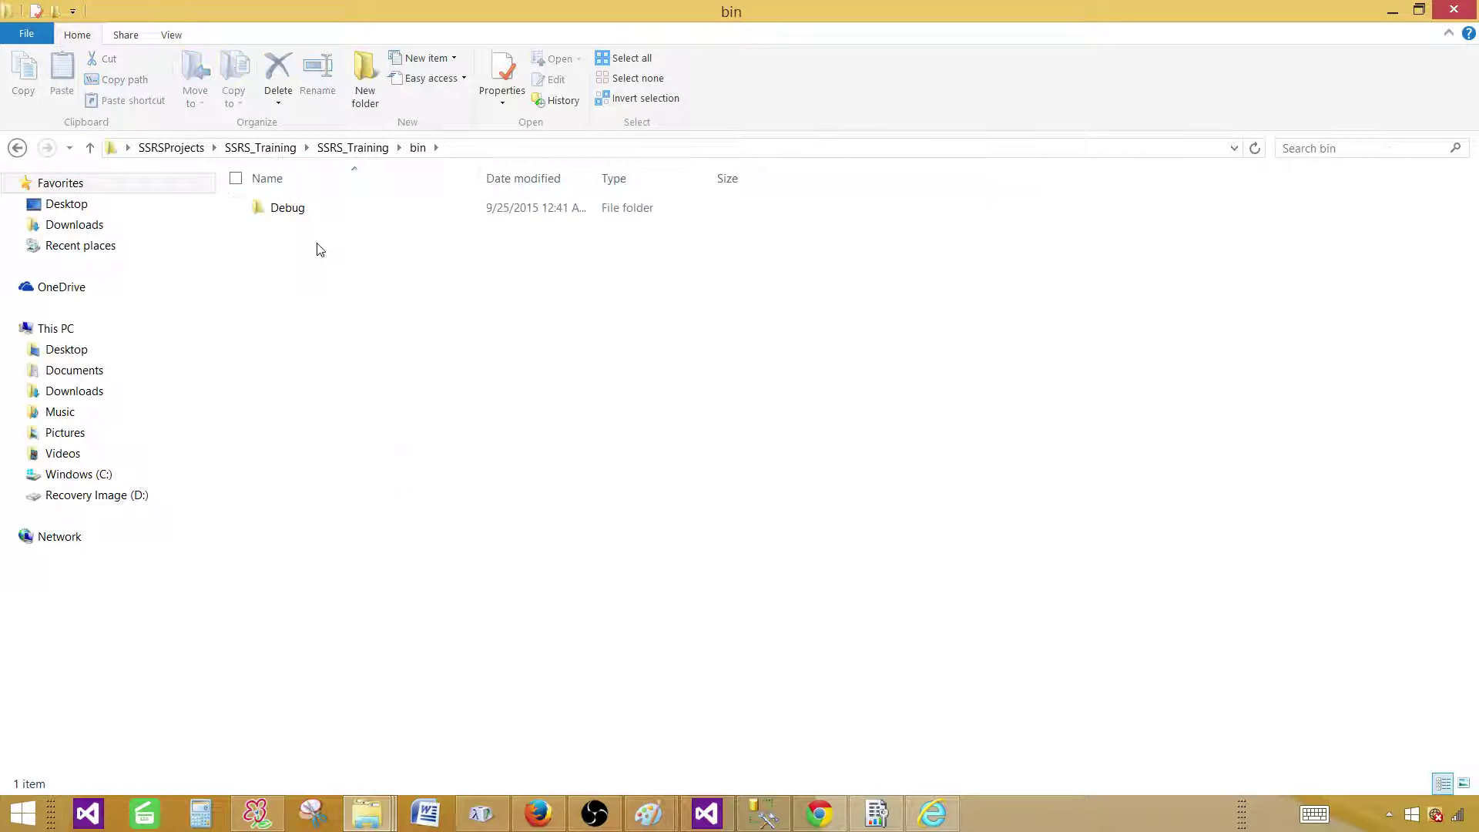
double_click(296, 209)
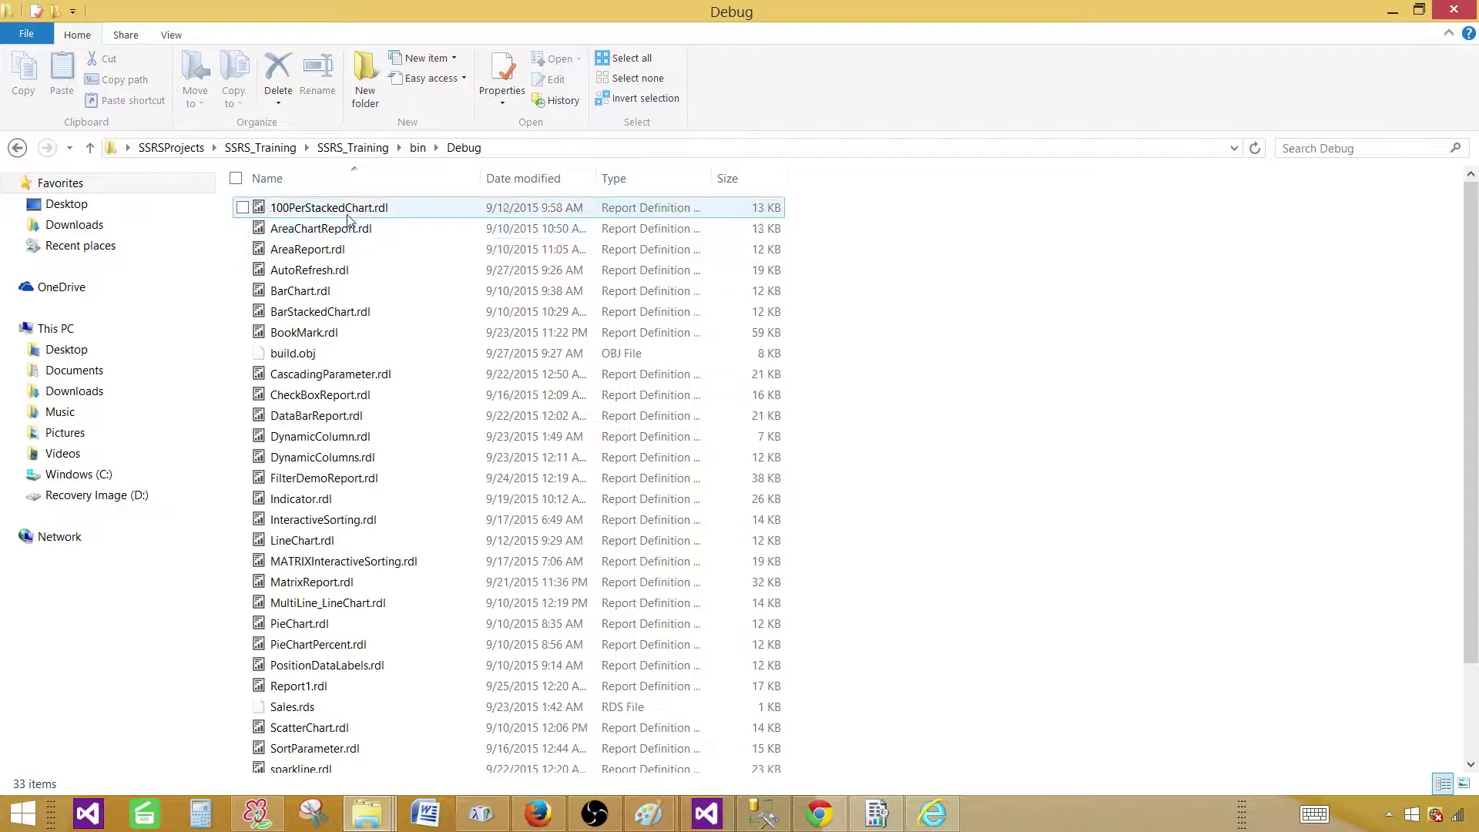
left_click(329, 271)
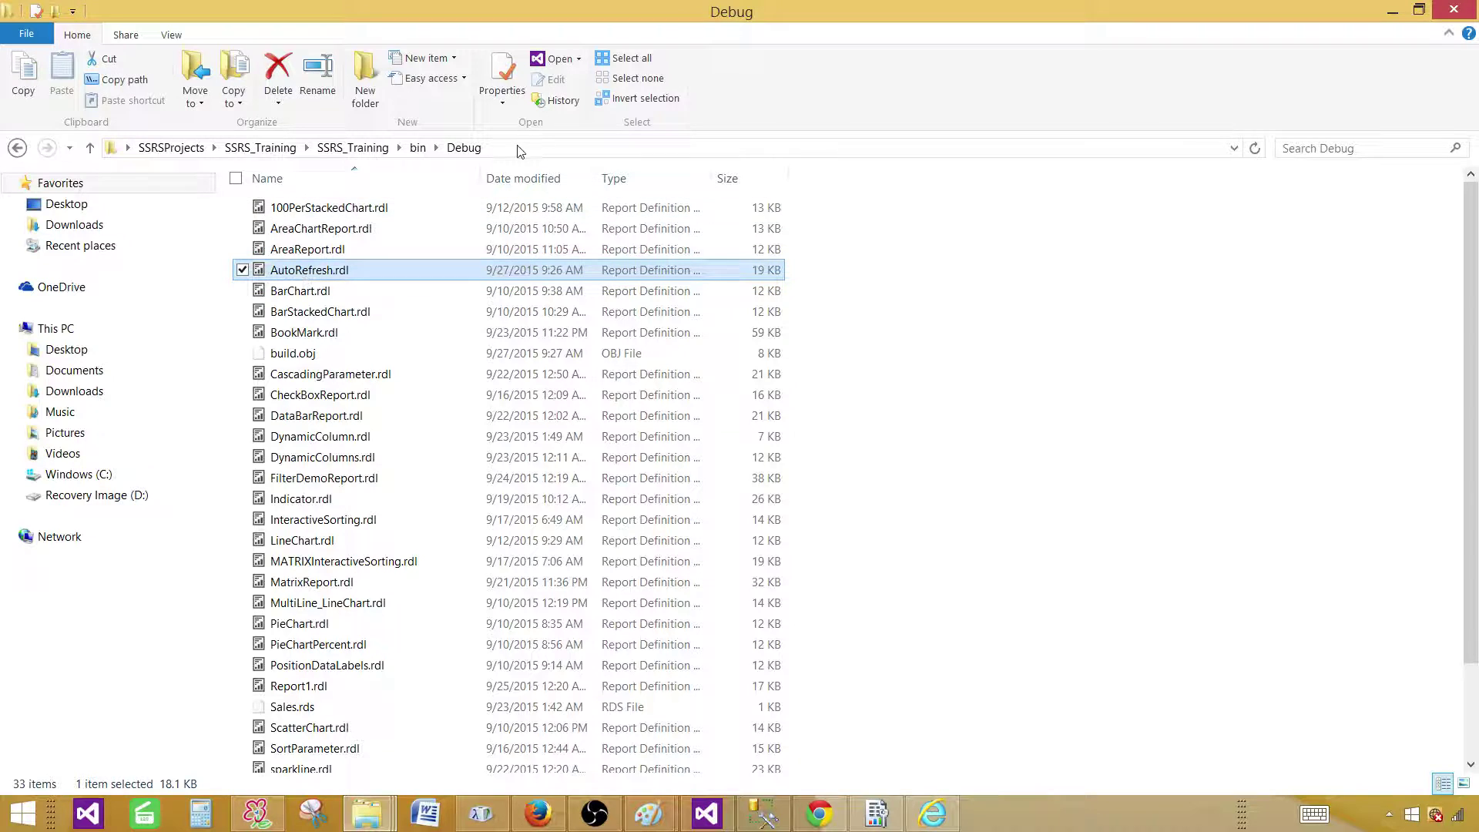
left_click(369, 155)
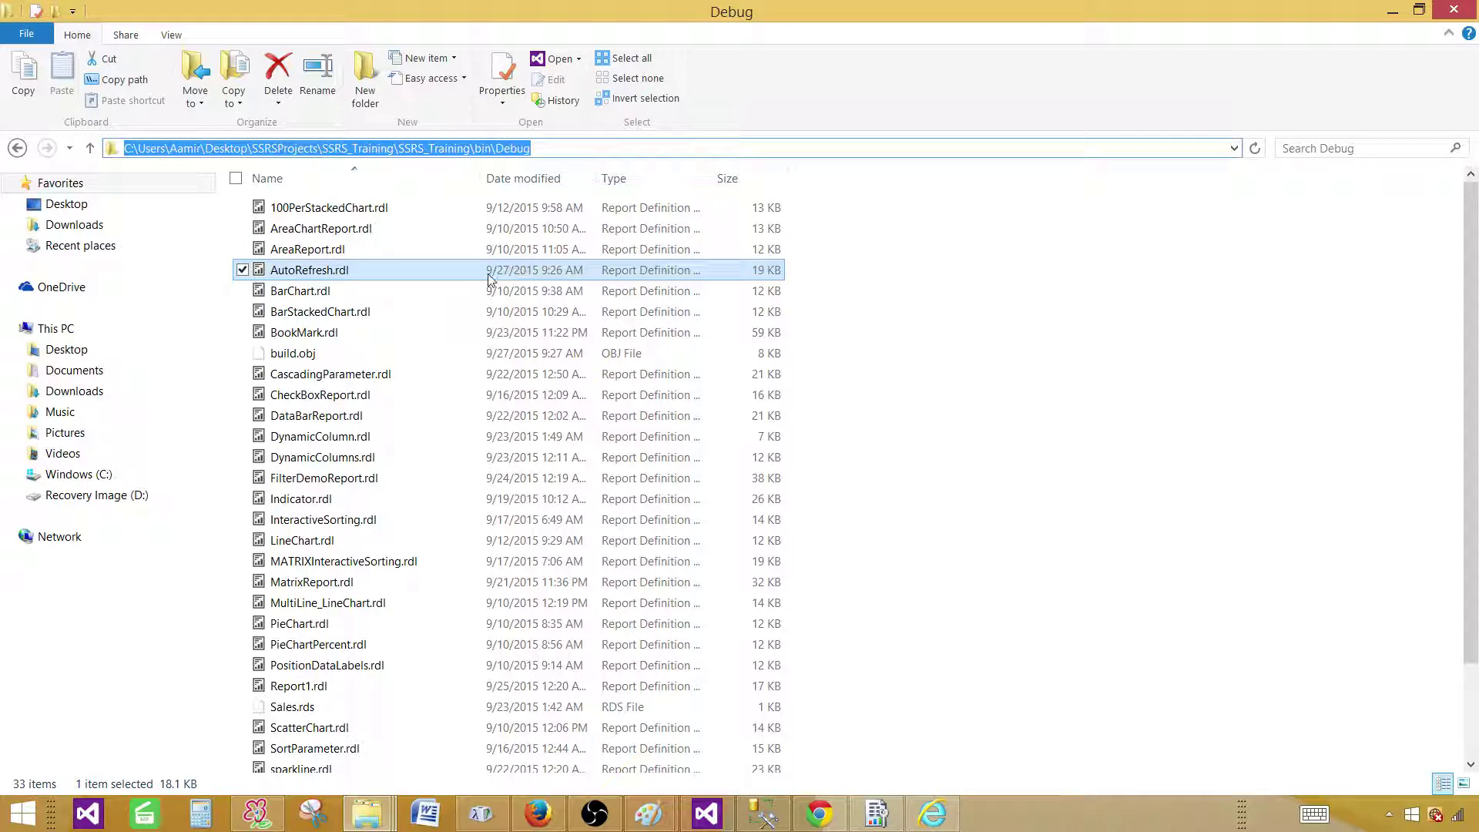
left_click_drag(533, 148, 127, 149)
right_click(127, 149)
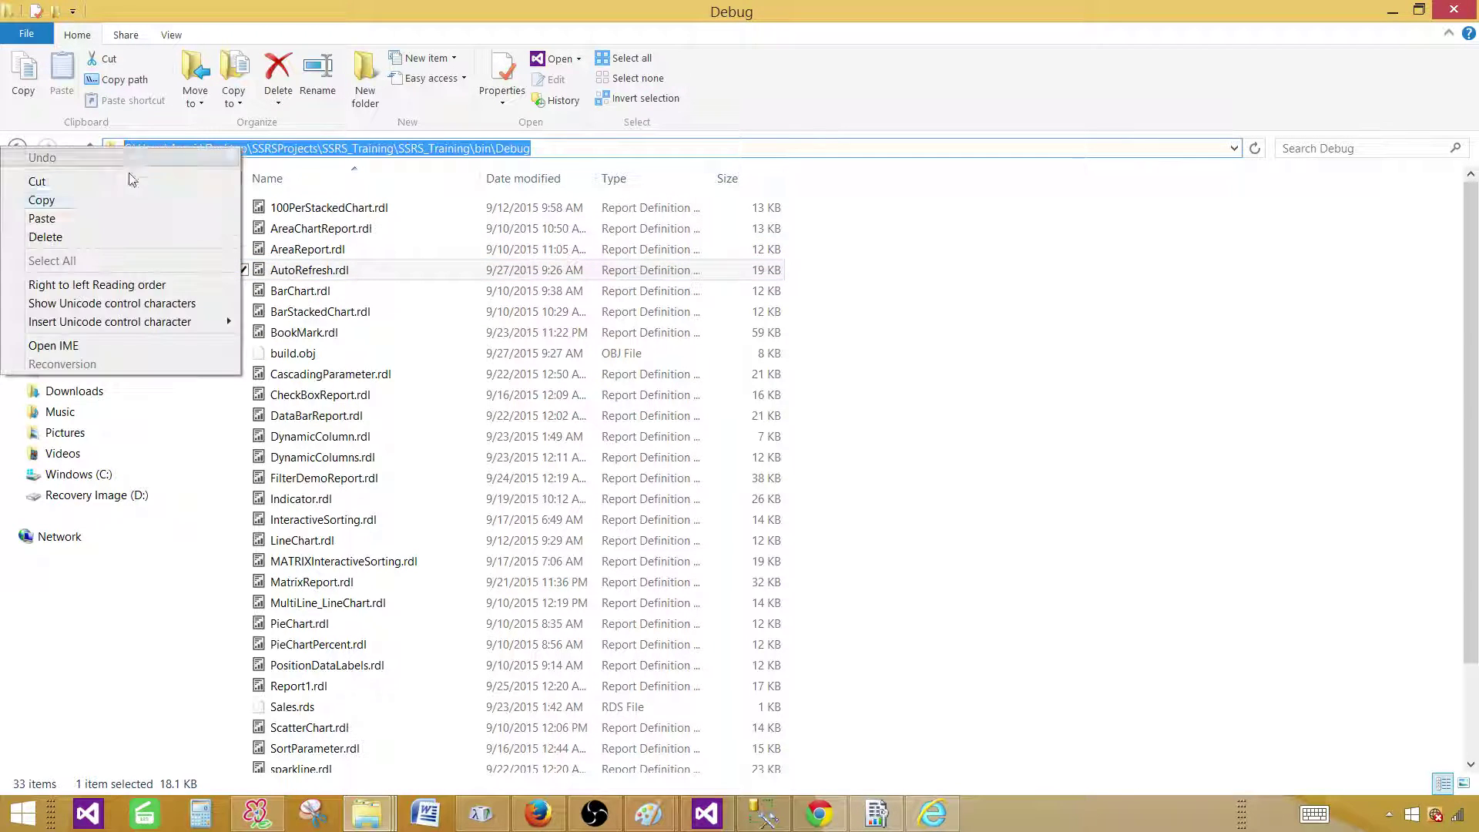
left_click(98, 206)
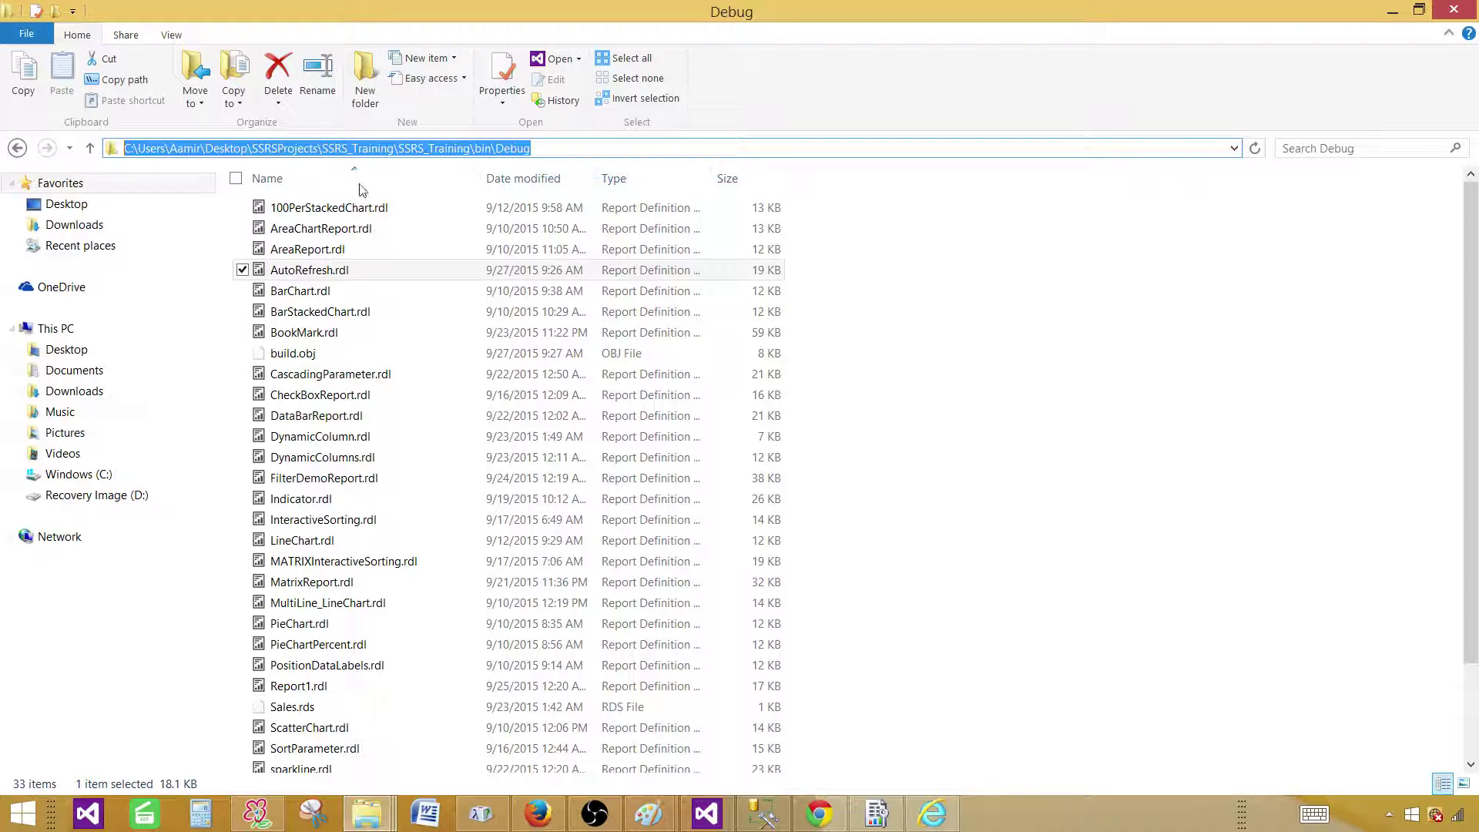
- Start an upload into DEV_Reports and choose AutoRefresh.rdl from the bin\Debug folder
left_click(931, 813)
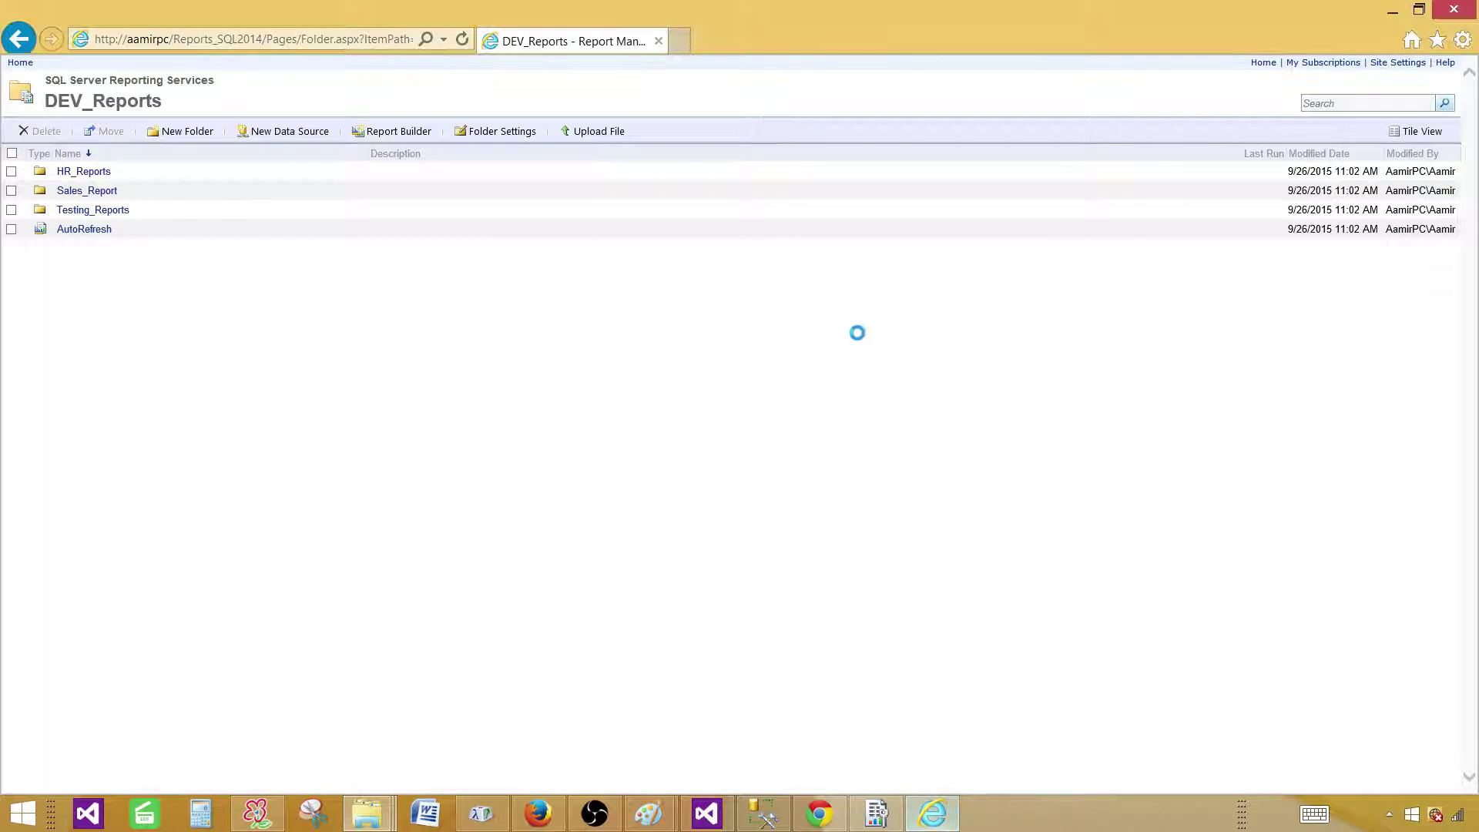
left_click(585, 136)
left_click(263, 189)
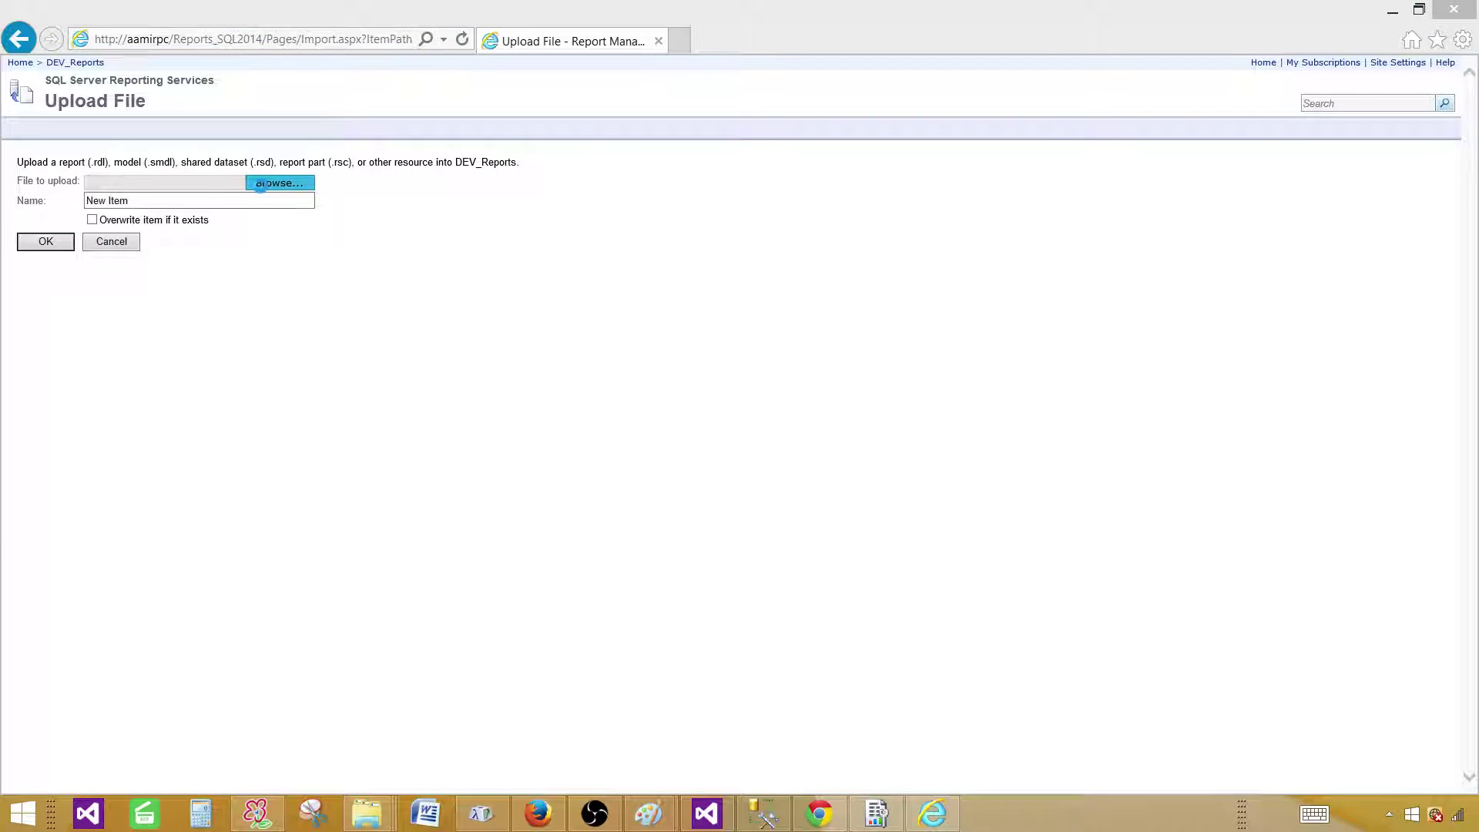
left_click(263, 190)
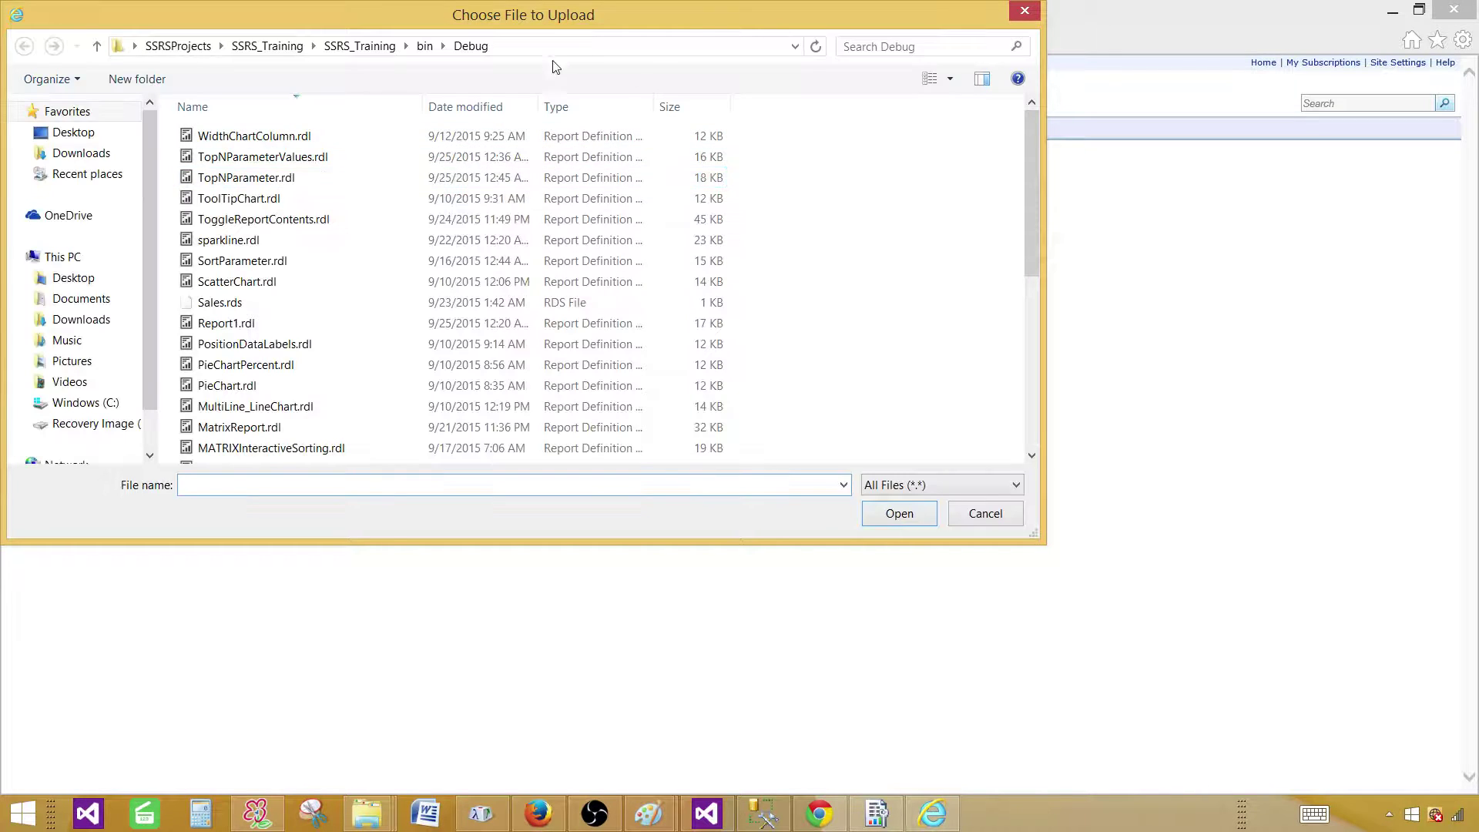
left_click(552, 49)
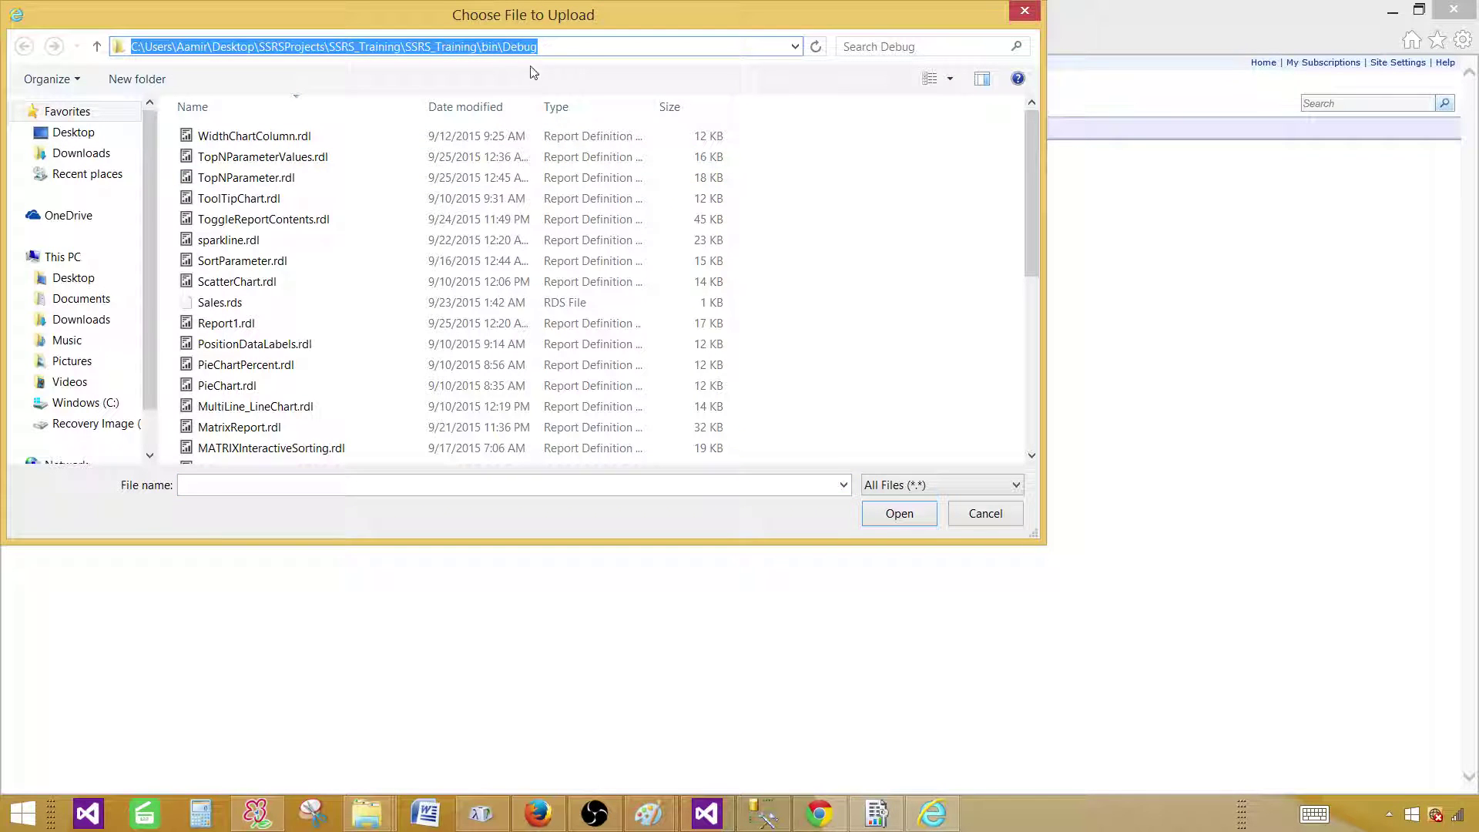
key("Home")
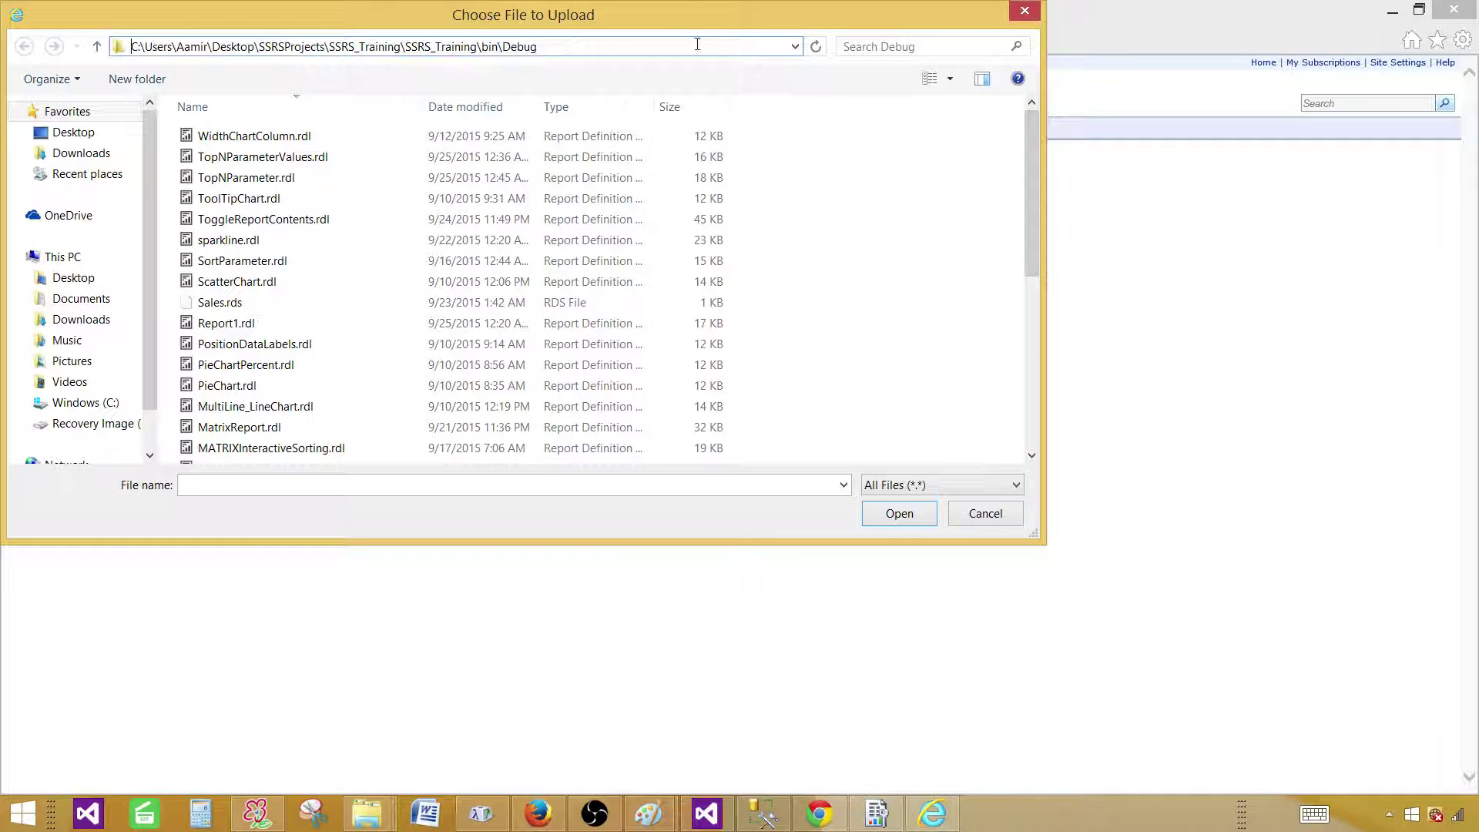
left_click(215, 140)
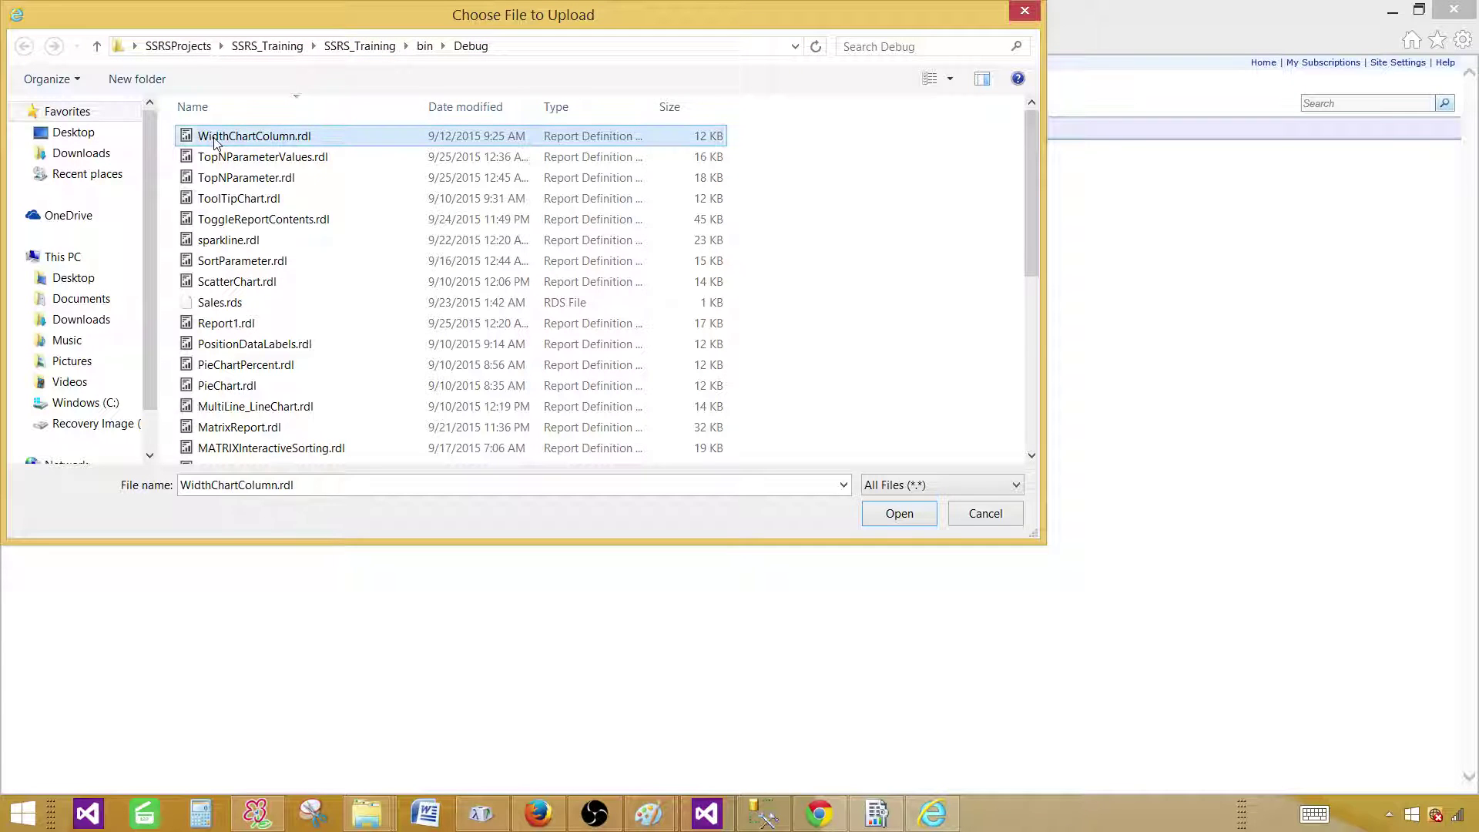
key("a")
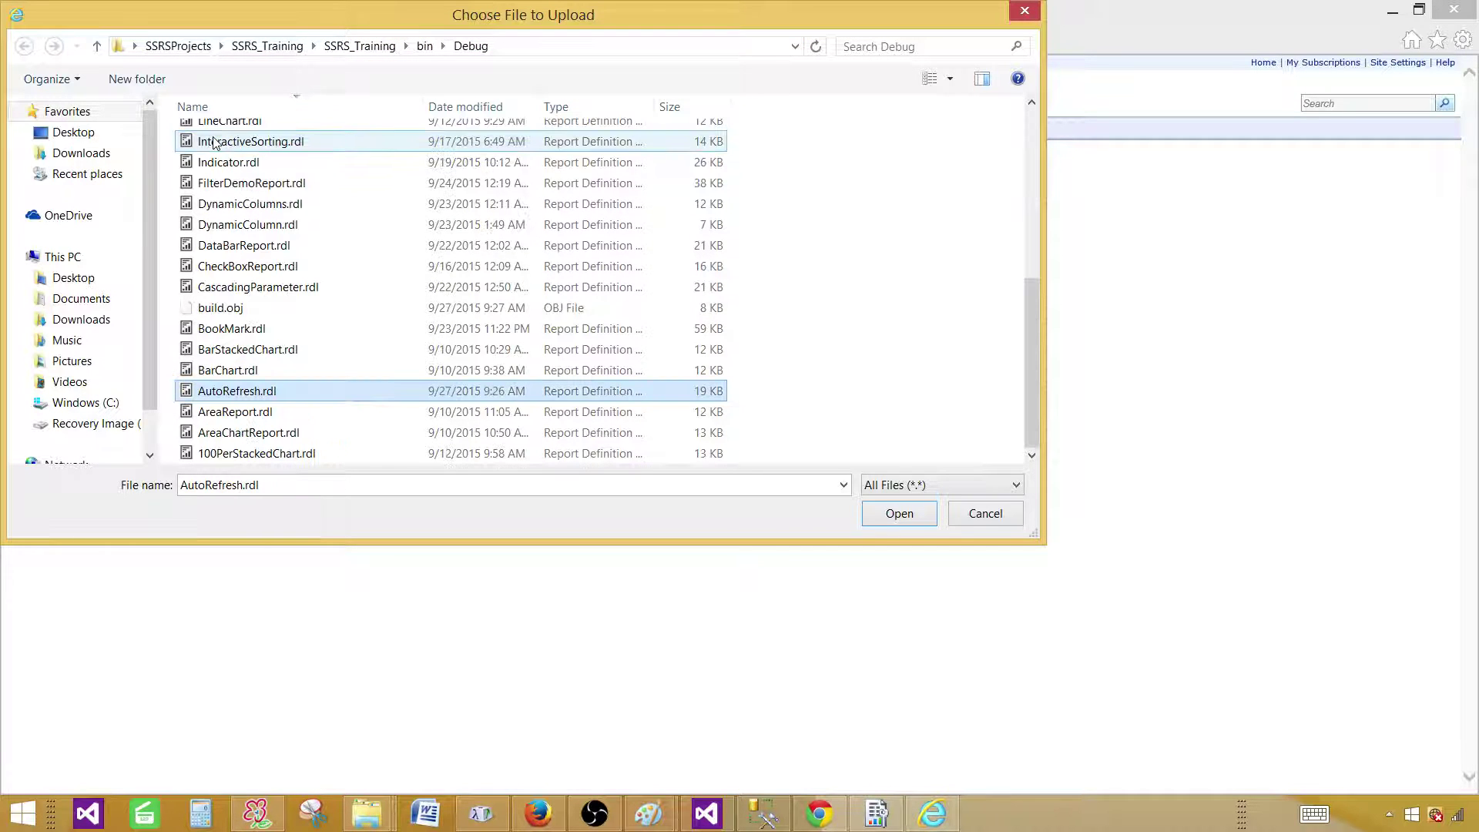
left_click(894, 517)
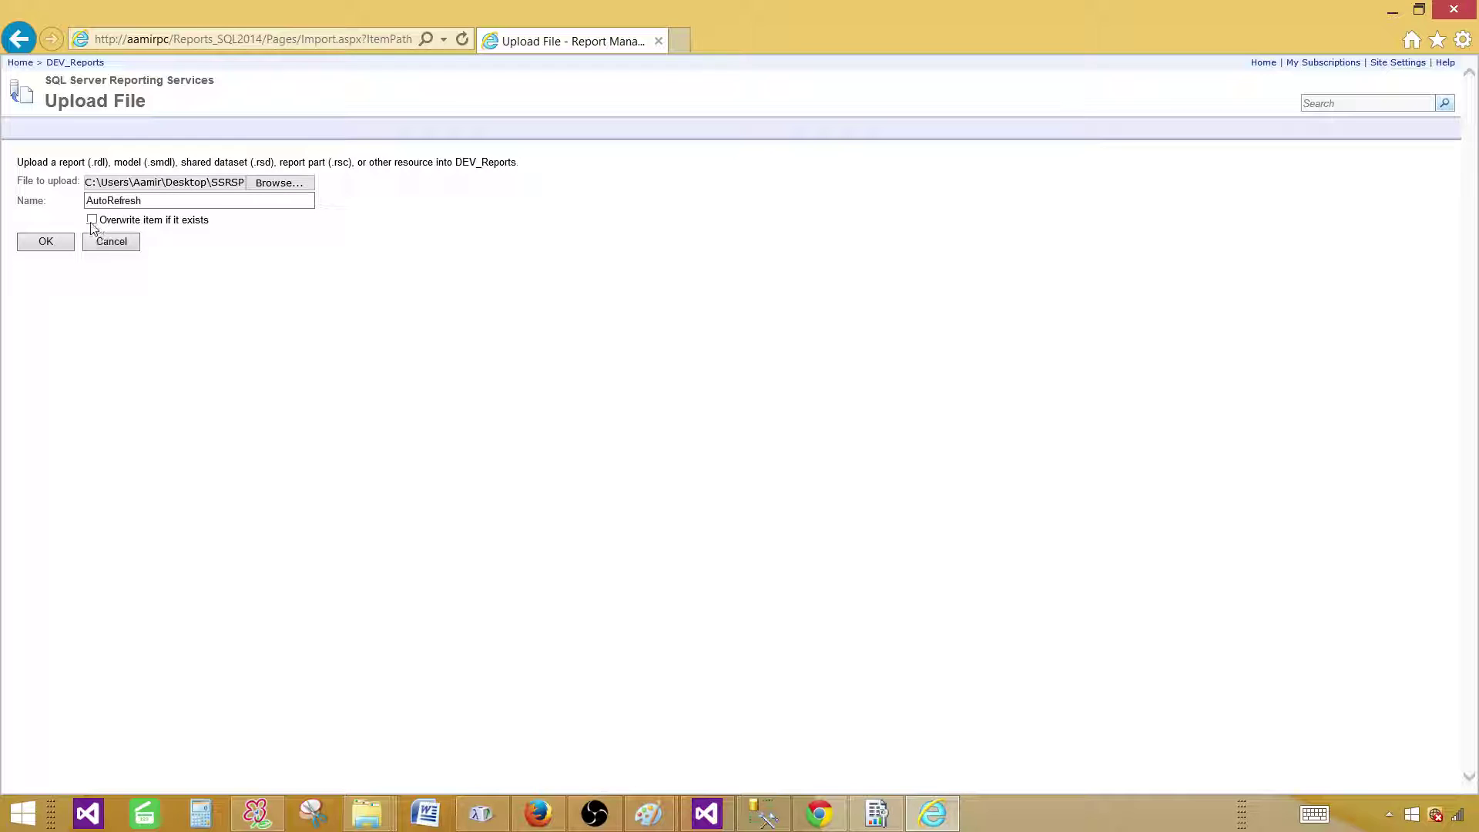
- Re-pick AutoRefresh.rdl after the 'already exists' error, tick Overwrite item if it exists, and upload
left_click(45, 241)
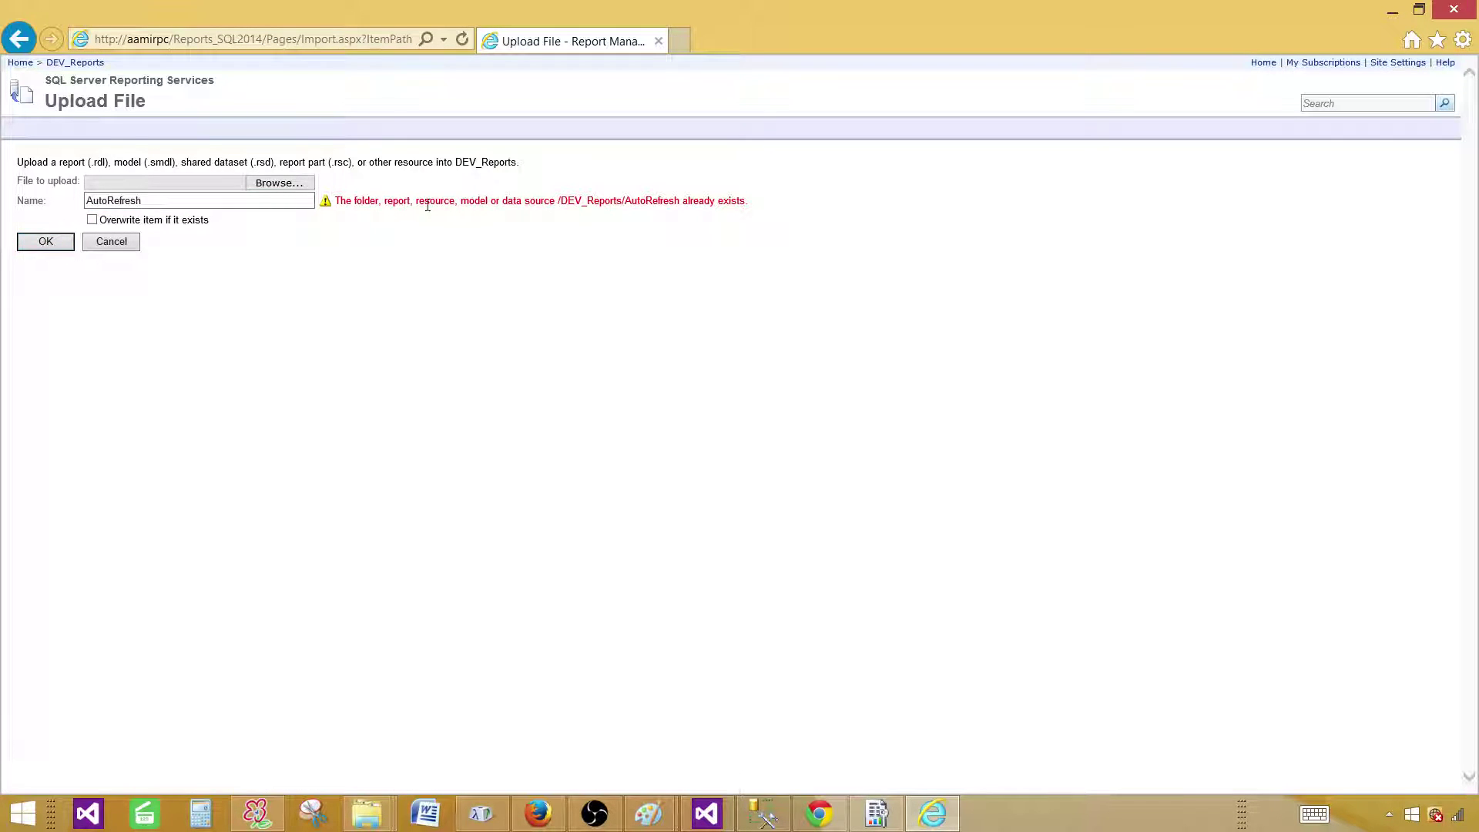
left_click(279, 183)
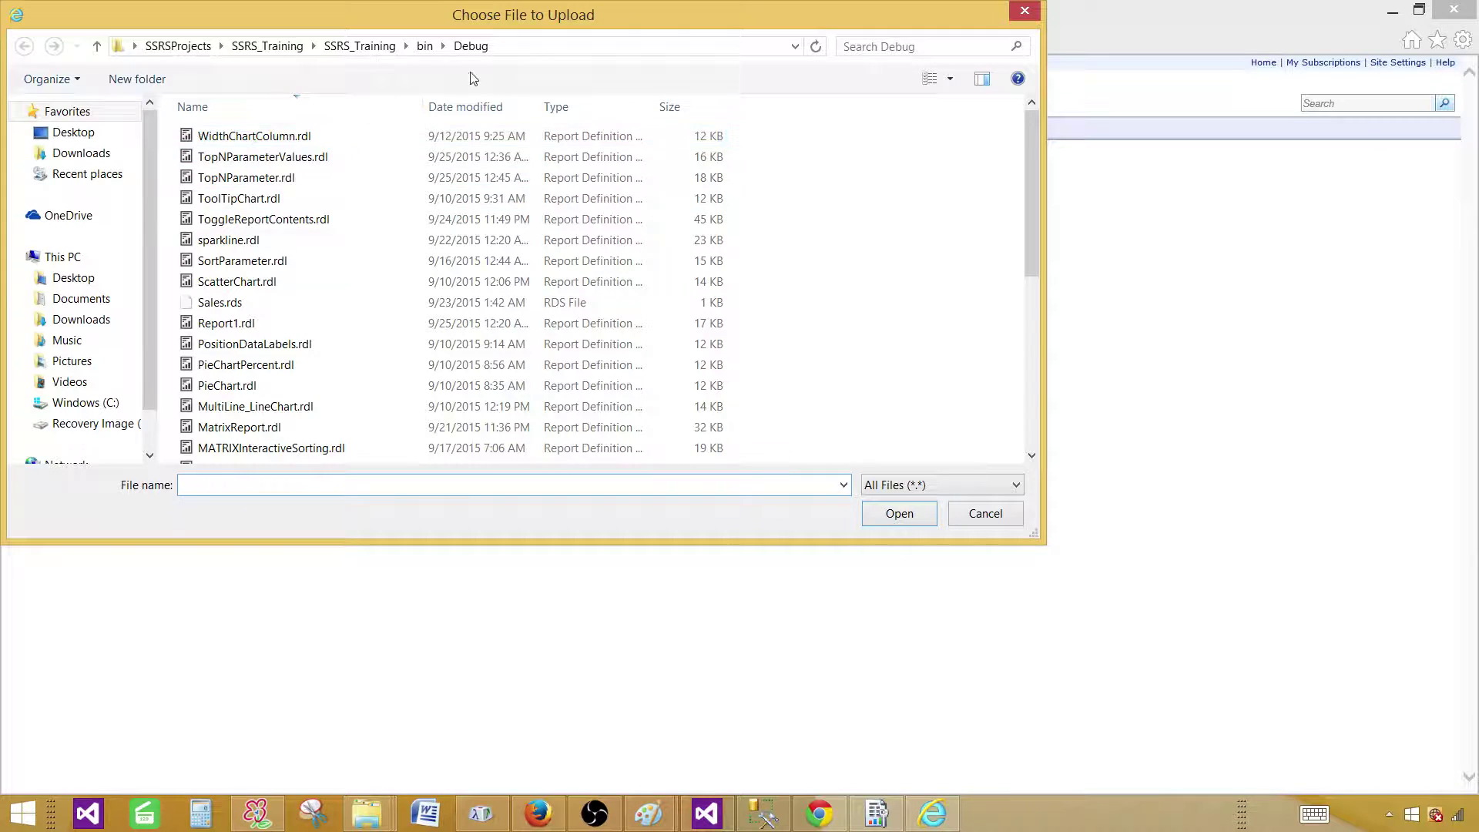
left_click(254, 143)
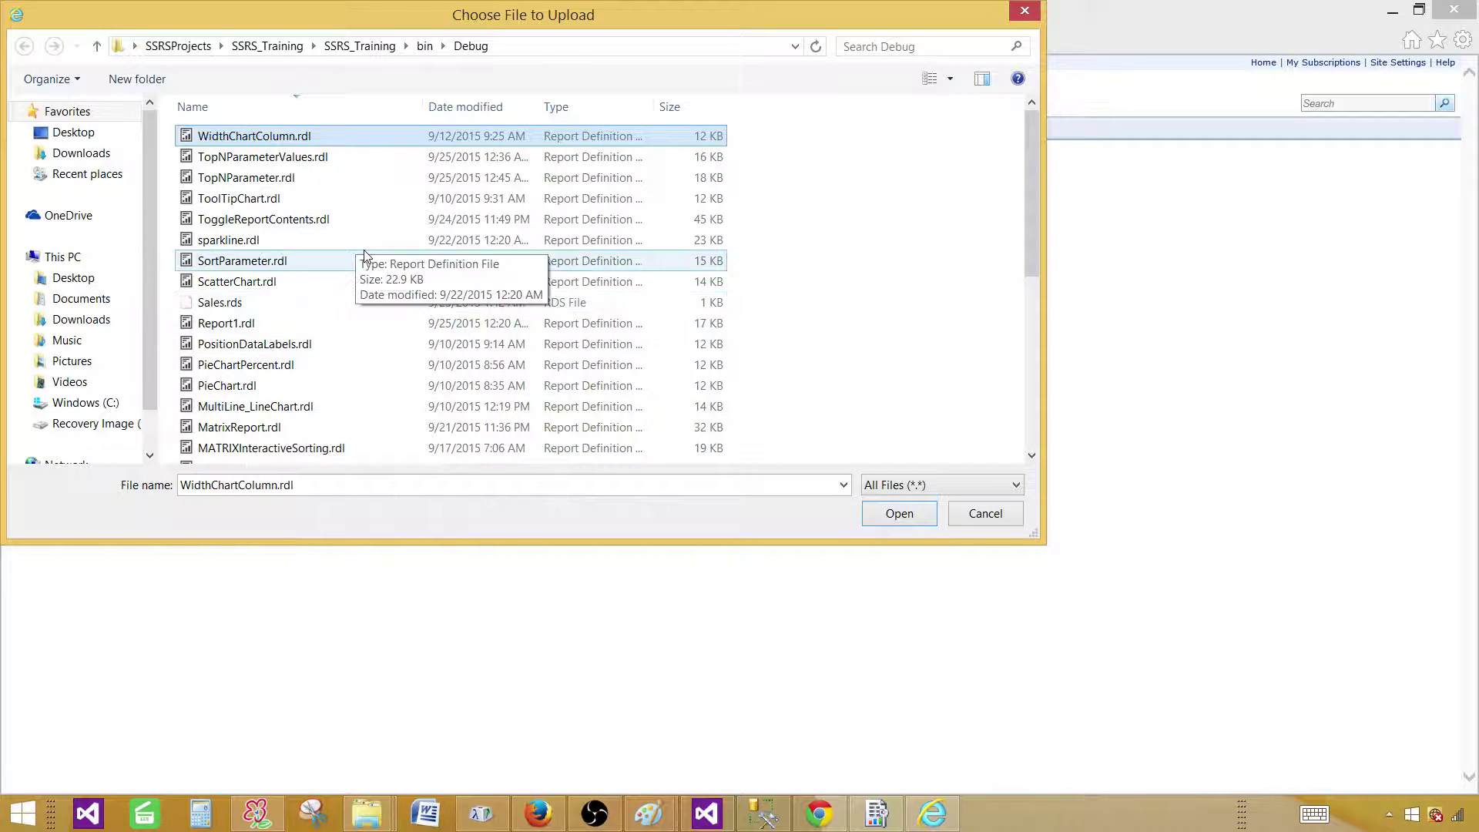
key("a")
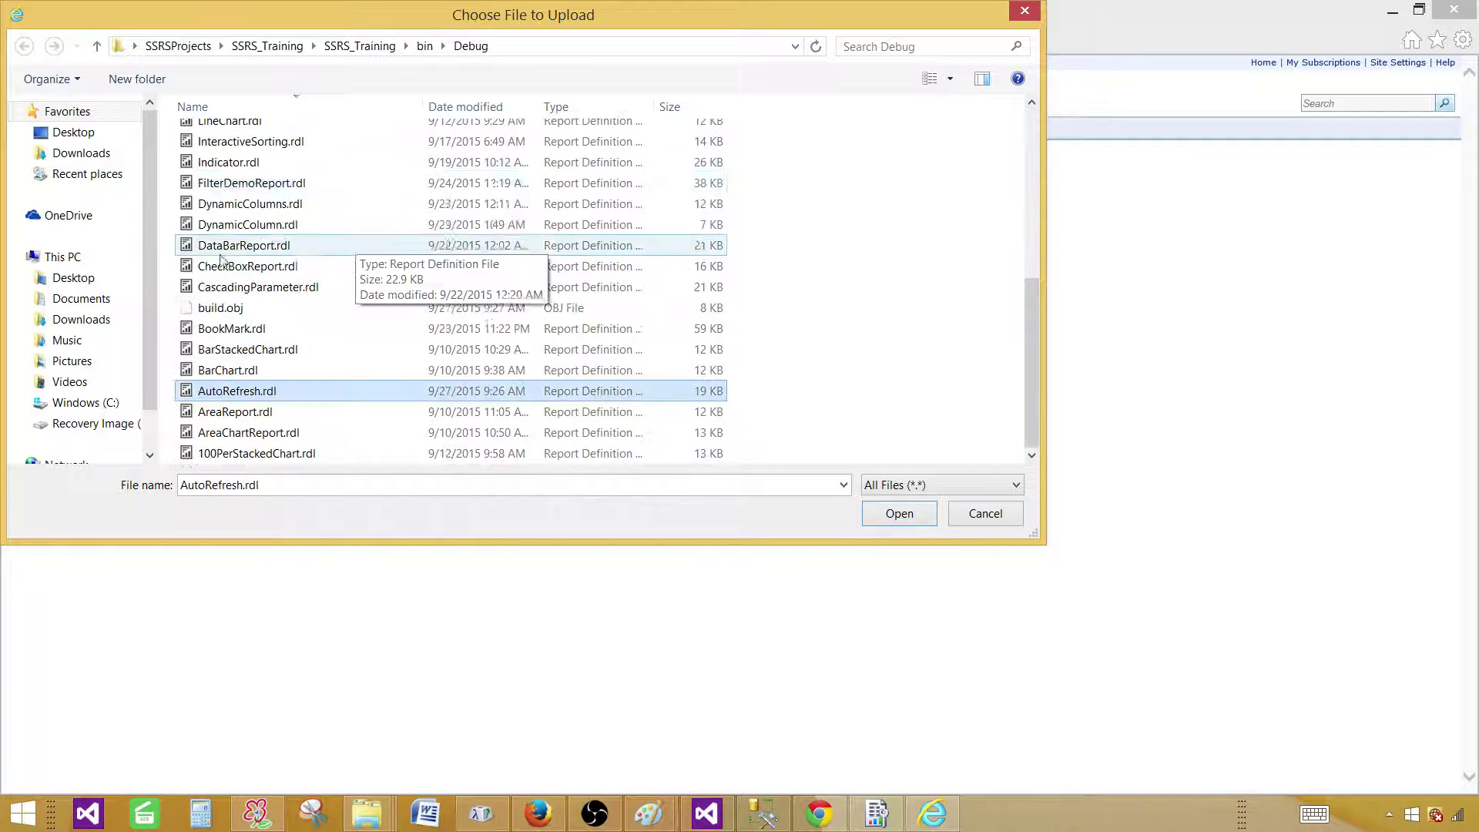
left_click(924, 522)
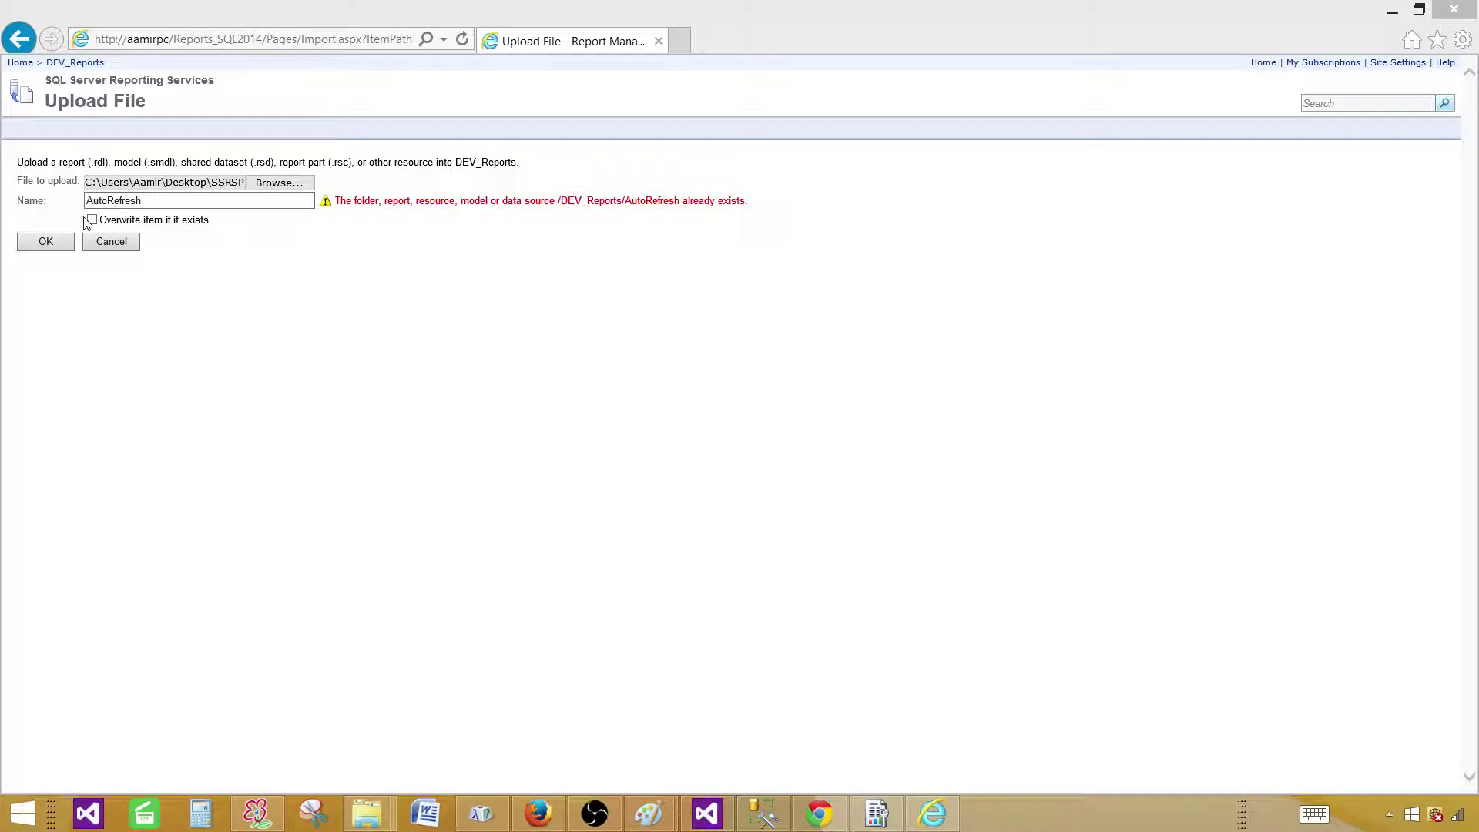
left_click(92, 221)
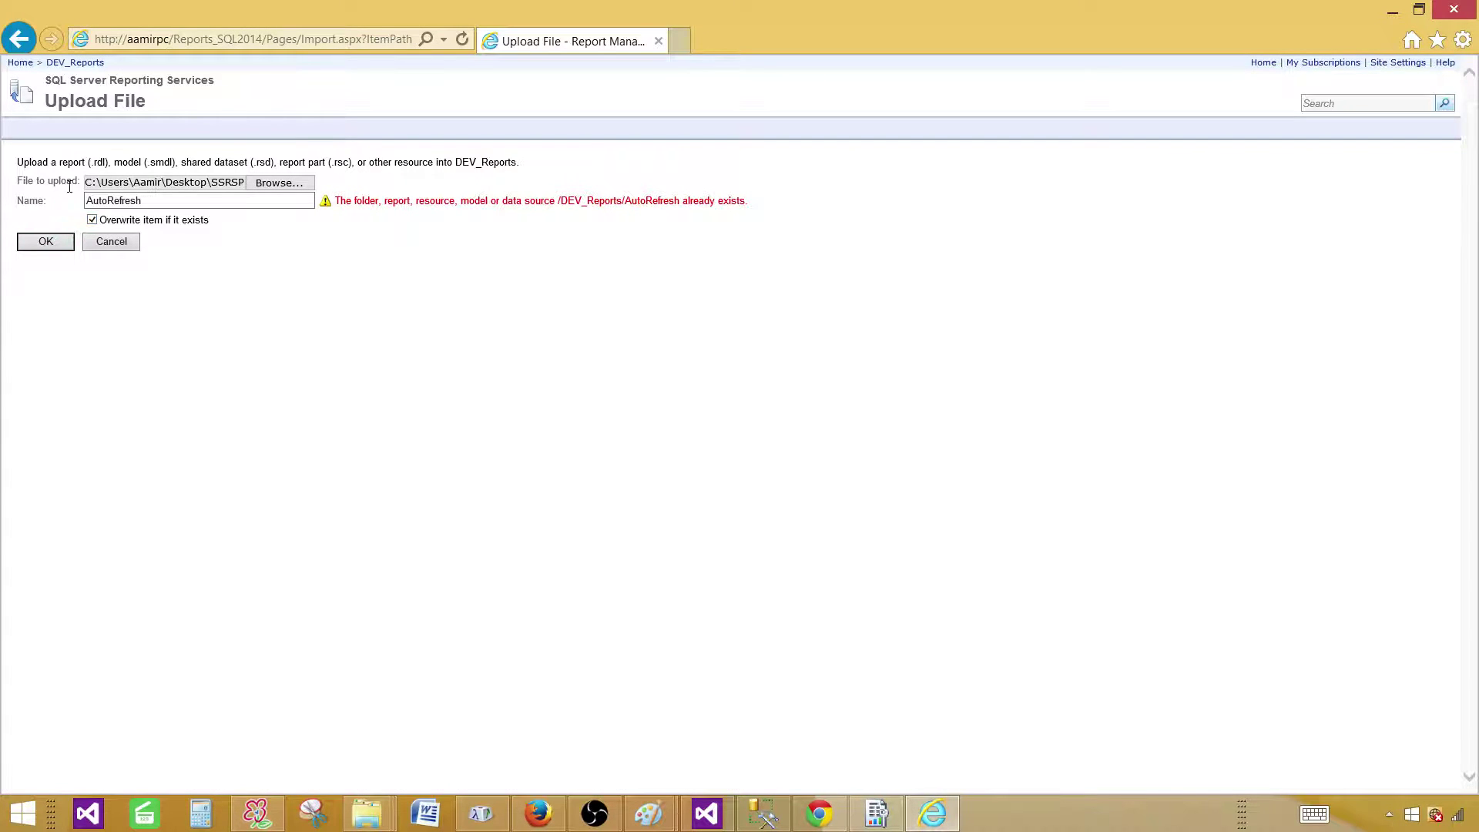
left_click(48, 242)
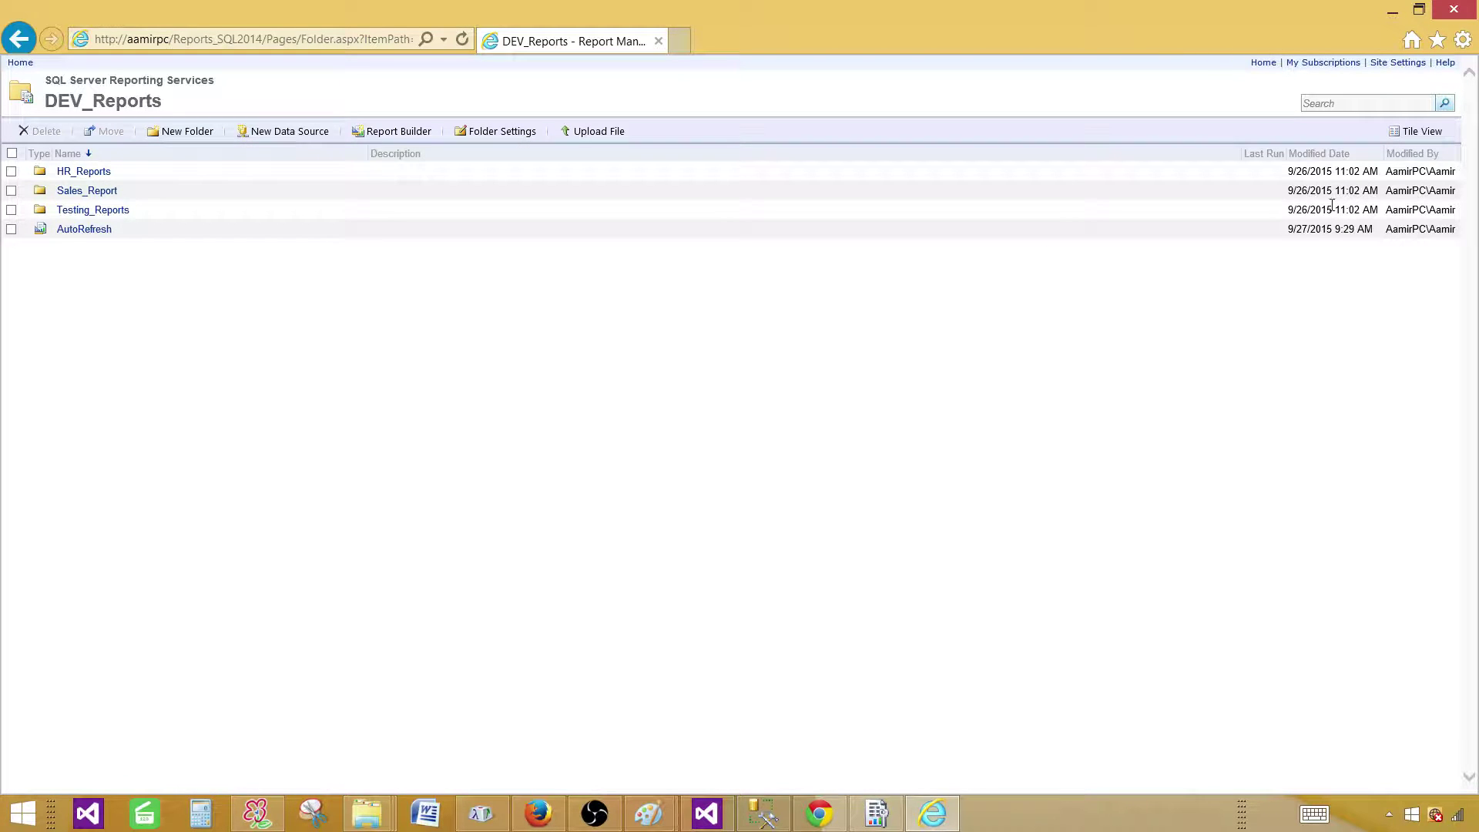
- Check AutoRefresh's new modified date in the DEV_Reports listing
left_click_drag(1290, 232, 1359, 227)
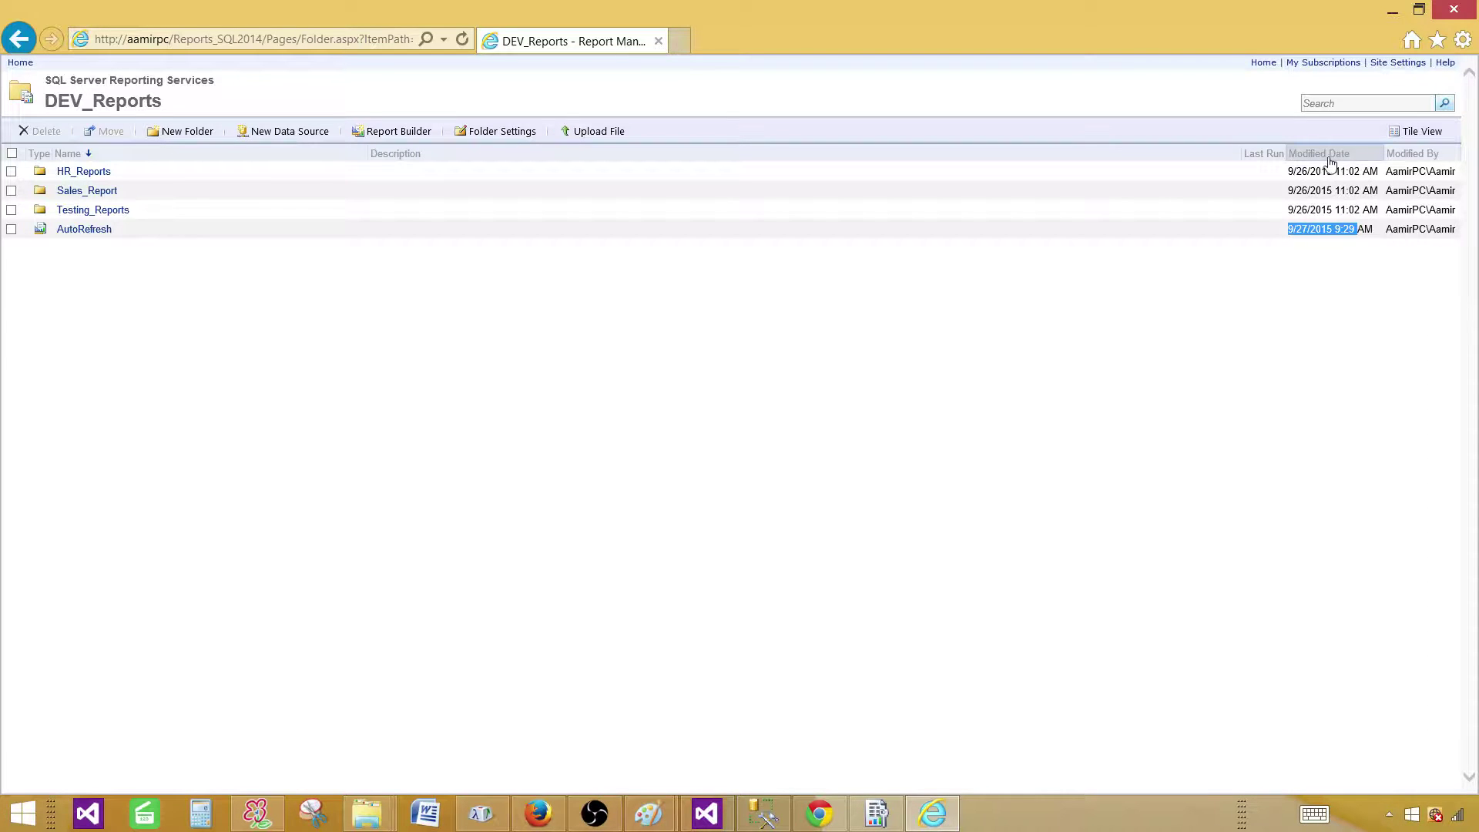
left_click(1349, 225)
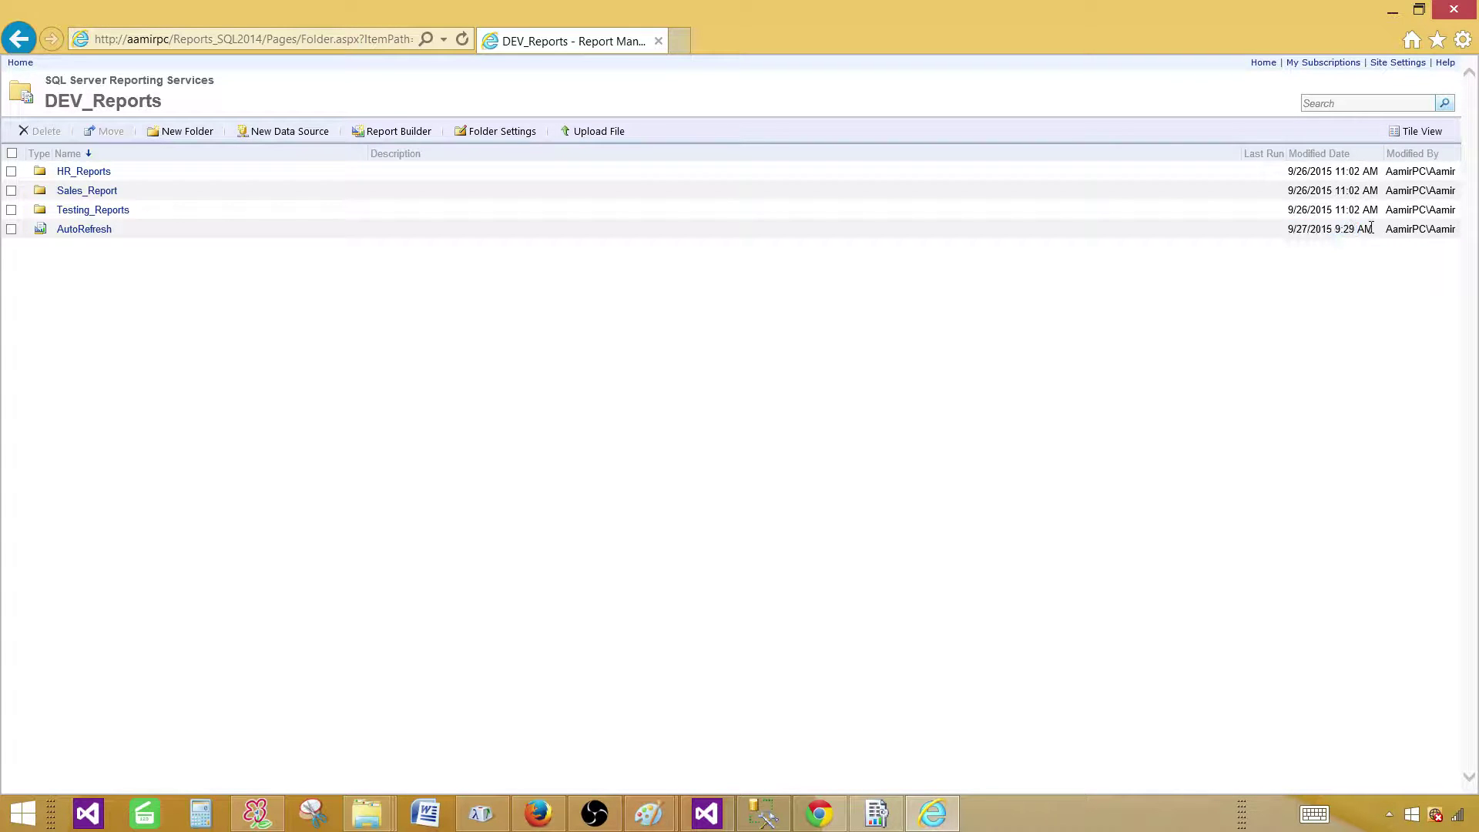
left_click_drag(1371, 228, 1293, 225)
left_click(60, 254)
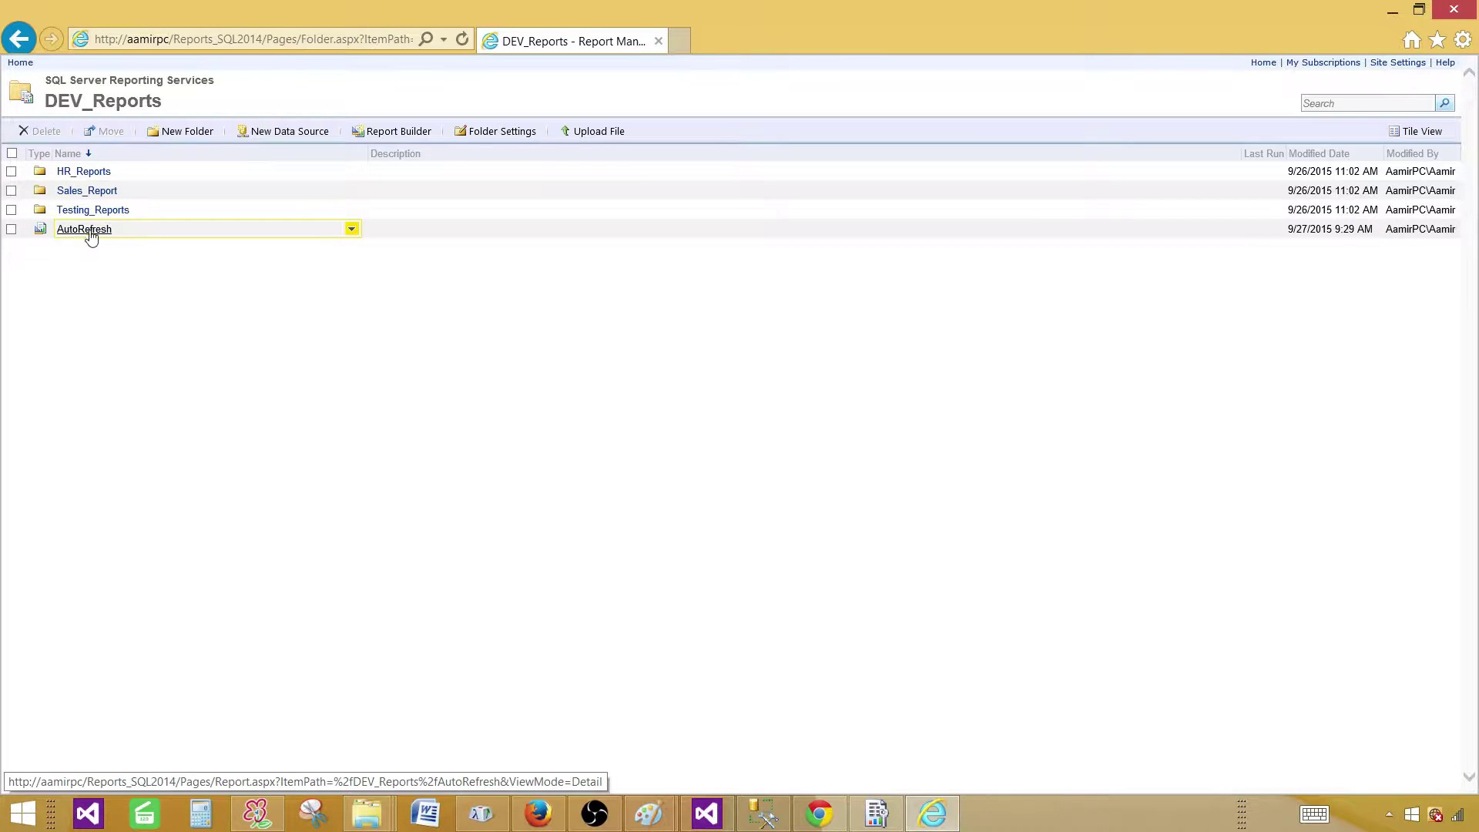
- Open the AutoRefresh report and check its red Sales Report title as it auto-refreshes
left_click(86, 228)
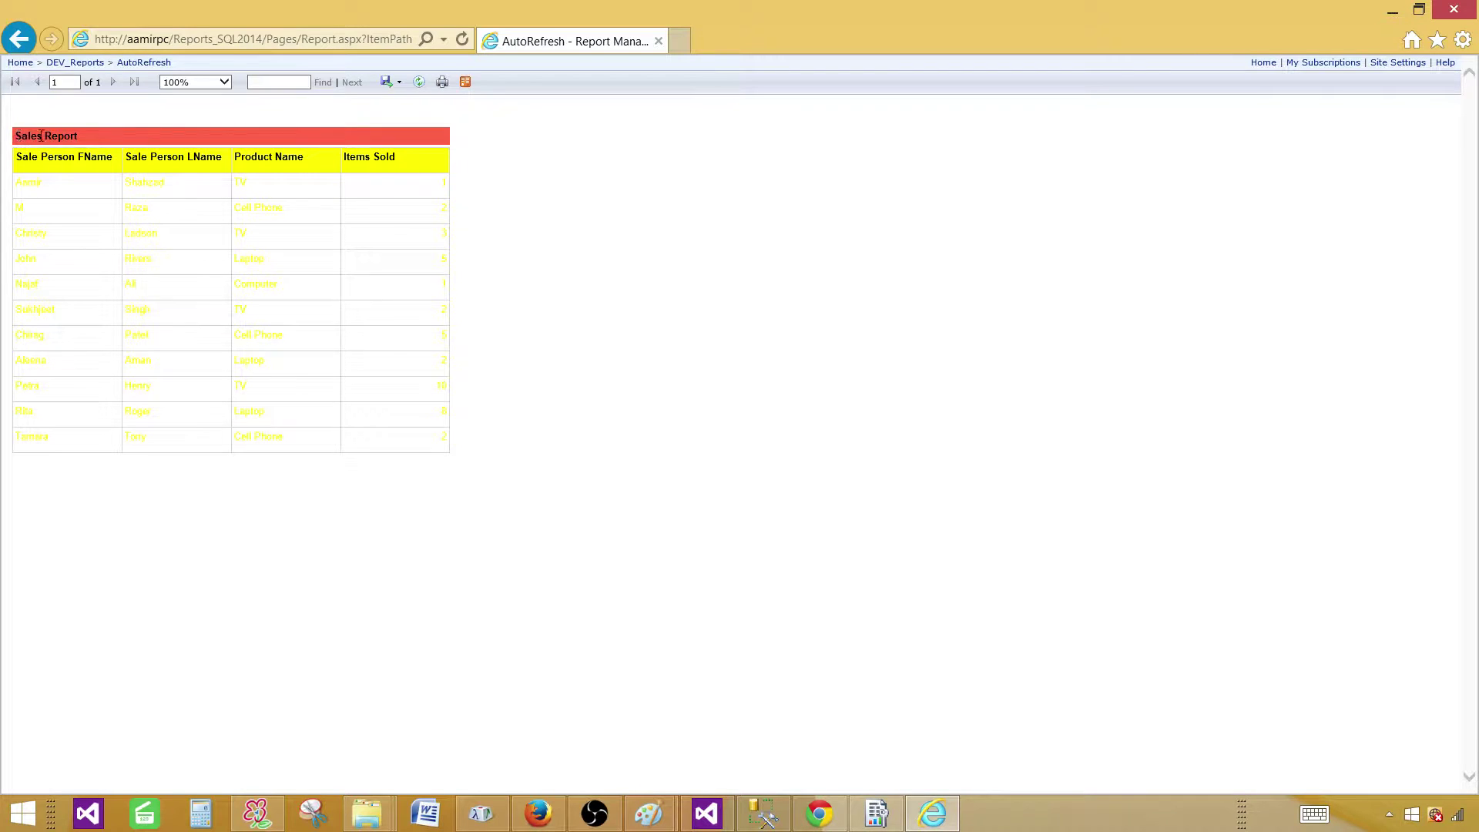
left_click_drag(41, 135, 82, 135)
left_click(82, 137)
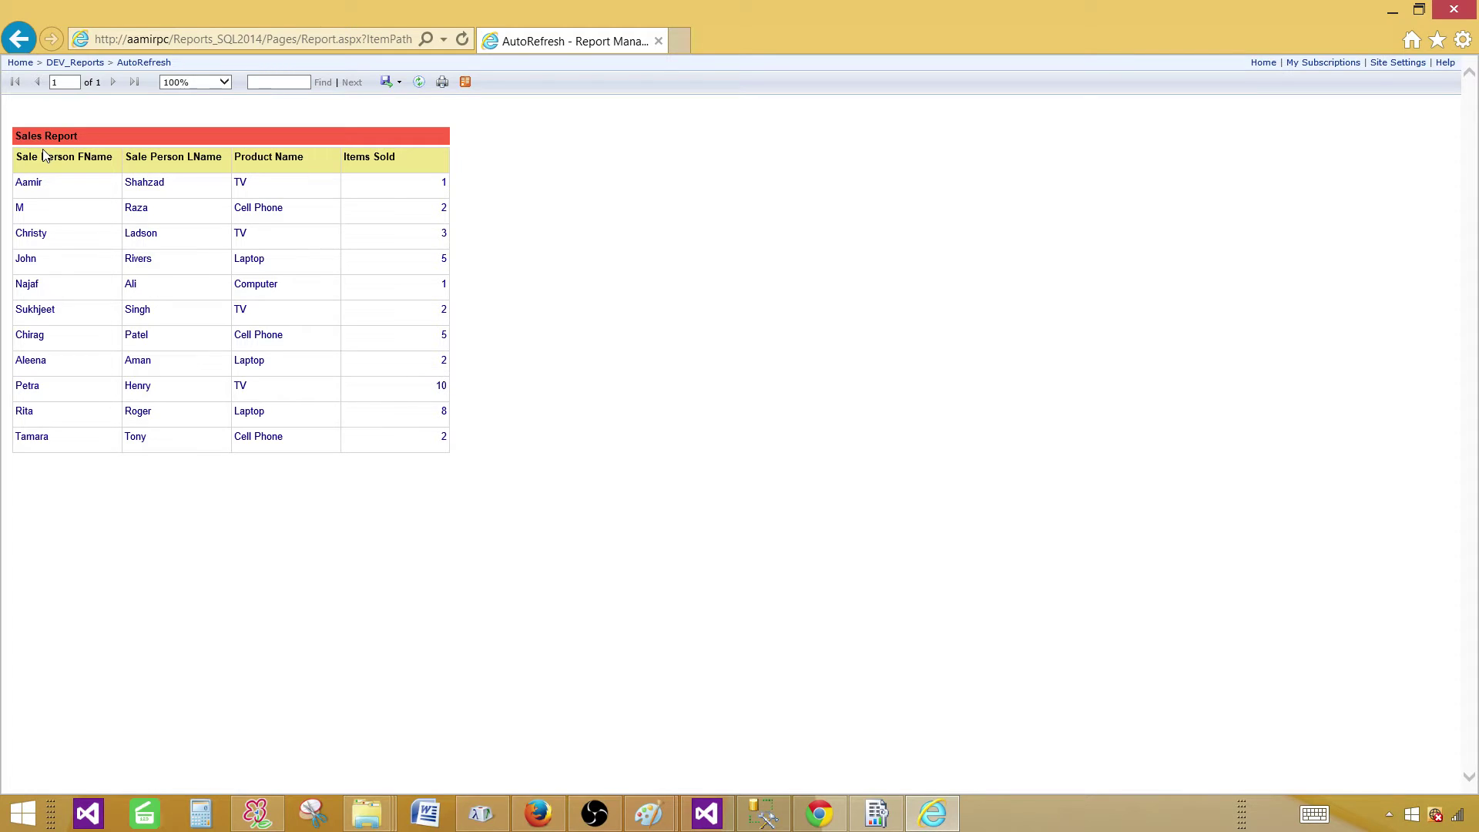
left_click(1100, 829)
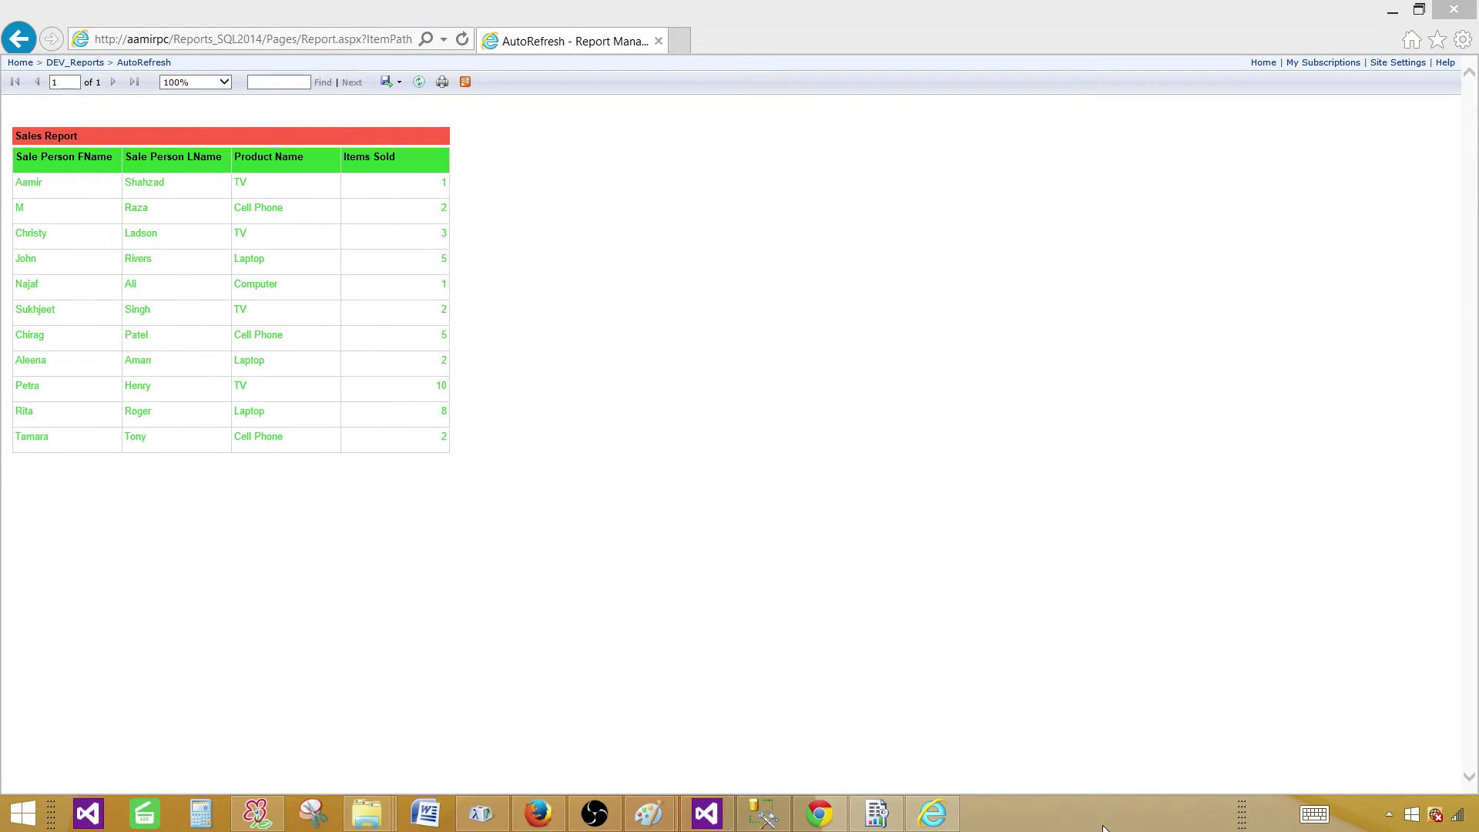